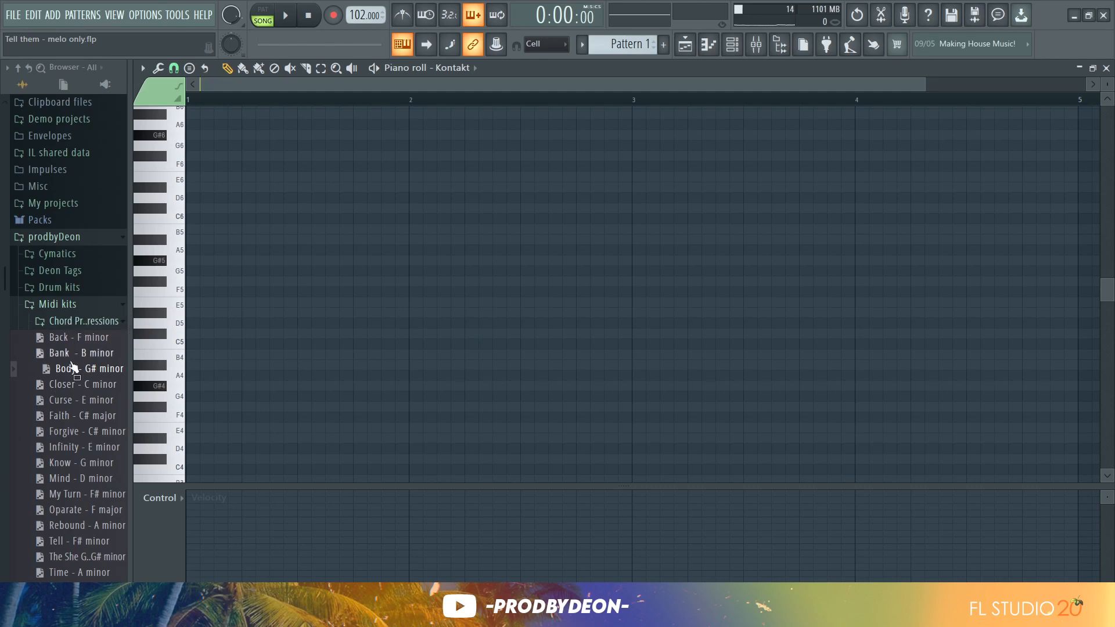
- Audition a few notes on the Kontakt channel and load the "Body - G# minor" MIDI file into the piano roll
{"action": "left_click_drag", "start_coordinate": [74, 359], "coordinate": [85, 398]}
{"action": "left_click", "coordinate": [176, 271]}
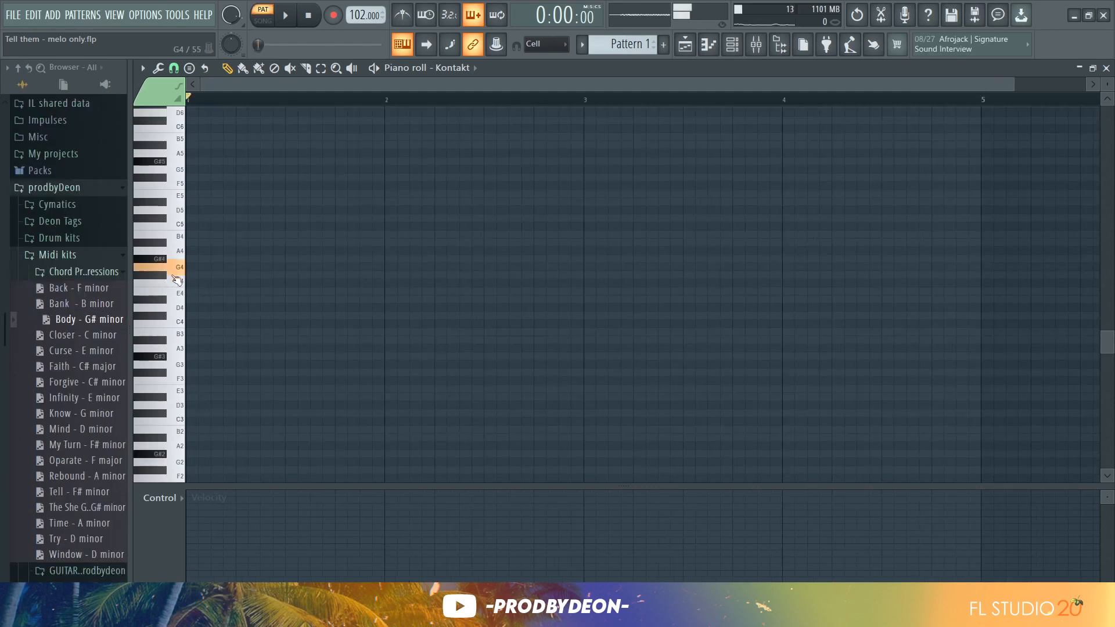
{"action": "left_click", "coordinate": [177, 296]}
{"action": "left_click", "coordinate": [181, 237]}
{"action": "left_click", "coordinate": [182, 210]}
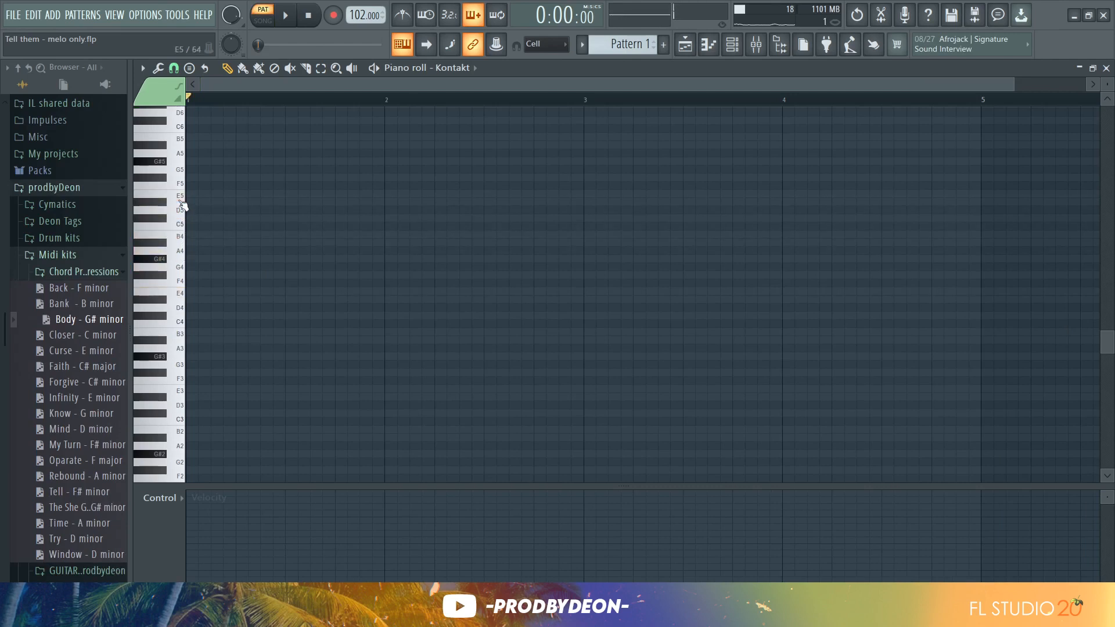
{"action": "left_click_drag", "start_coordinate": [90, 318], "coordinate": [252, 230]}
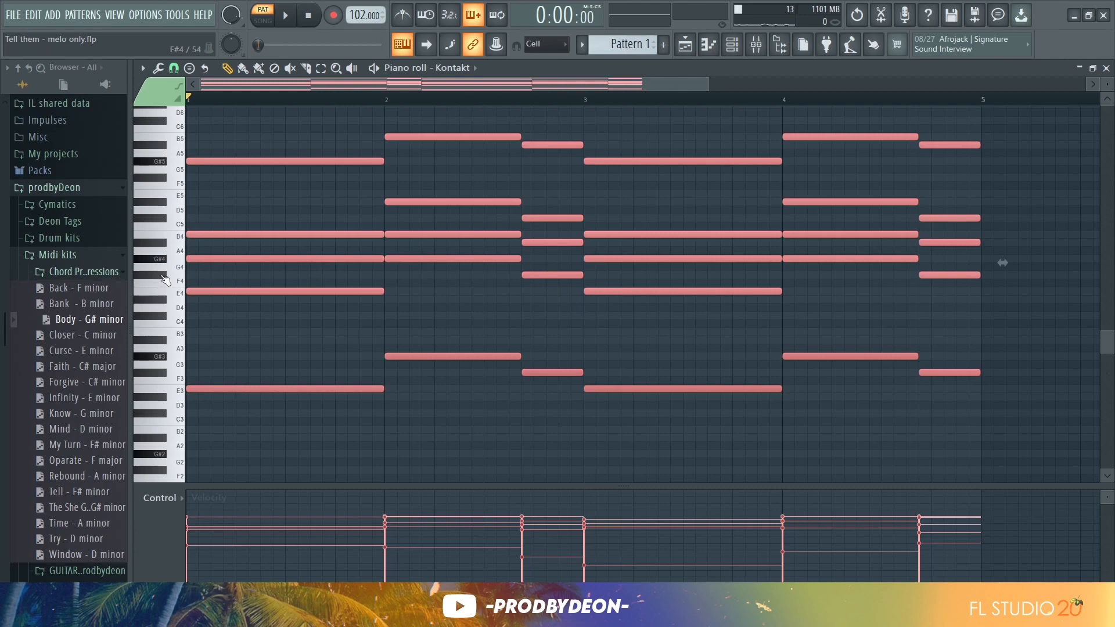
- Try shifting the top notes of bars 1 and 2 down an octave and their bass notes up an octave
{"action": "left_click_drag", "start_coordinate": [543, 156], "coordinate": [334, 137]}
{"action": "left_click_drag", "start_coordinate": [547, 181], "coordinate": [336, 123]}
{"action": "key", "text": "ctrl+Down"}
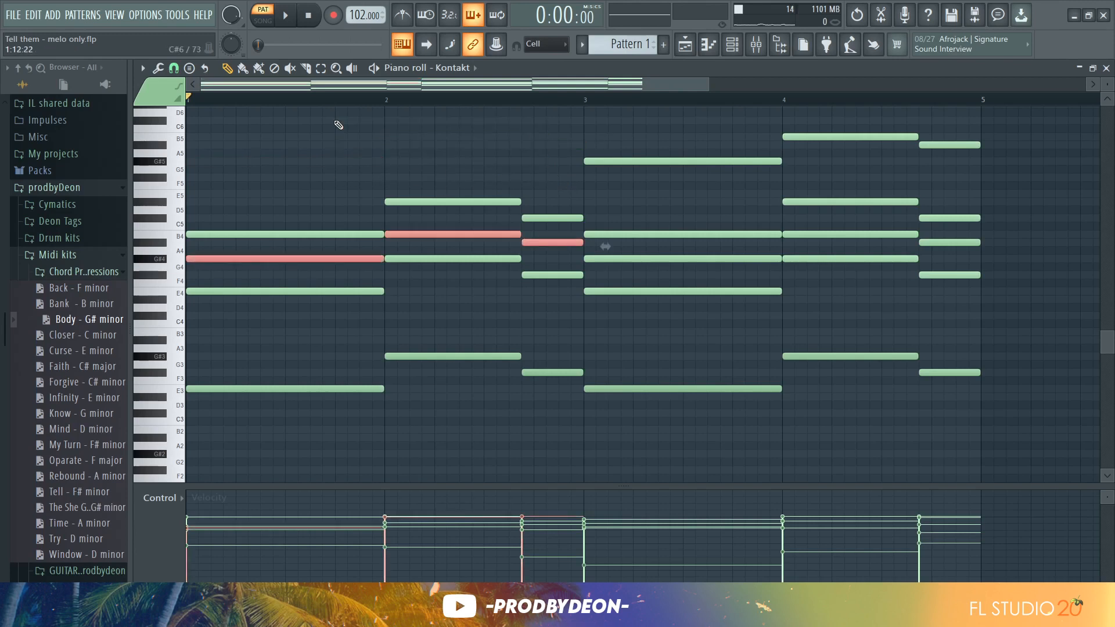
{"action": "key", "text": "ctrl+Up"}
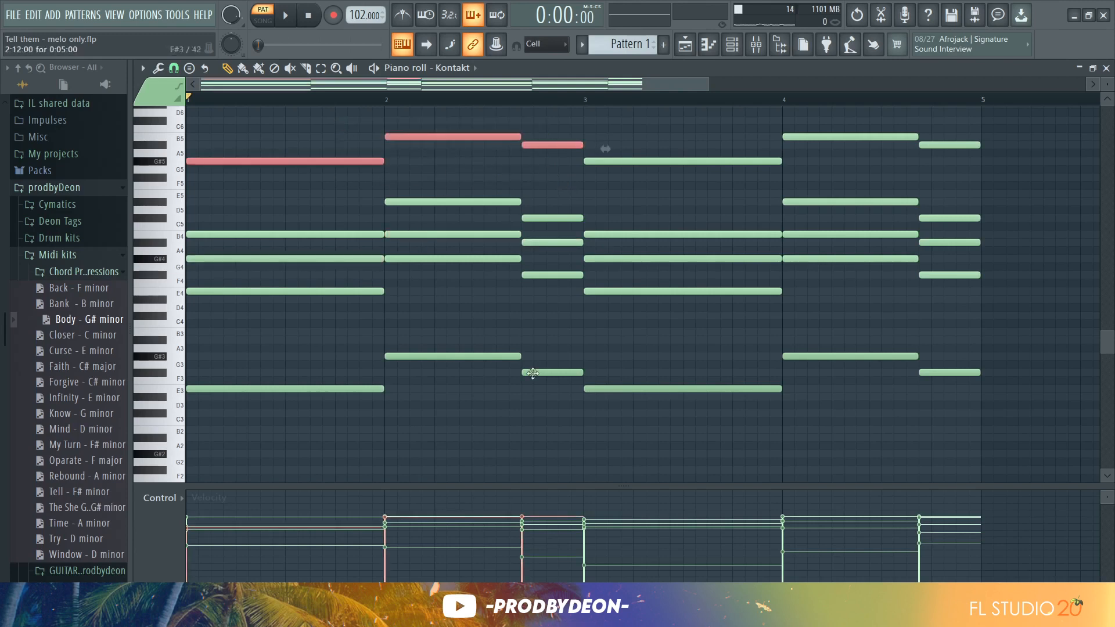
{"action": "left_click_drag", "start_coordinate": [535, 415], "coordinate": [243, 315]}
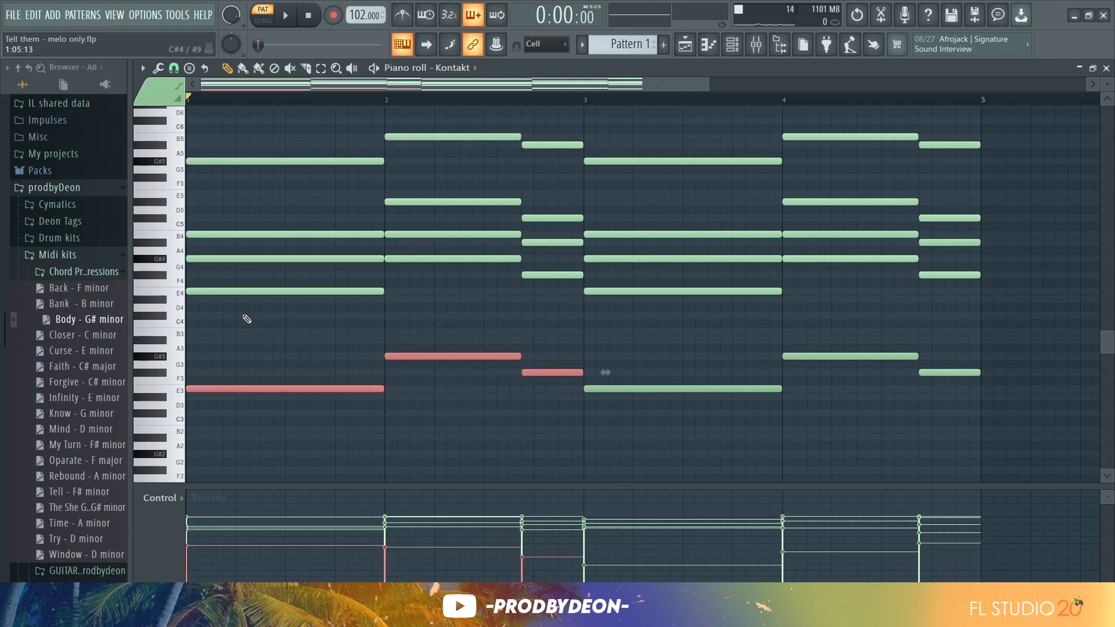
{"action": "key", "text": "ctrl+Up"}
{"action": "key", "text": "ctrl+Down"}
- Shorten bar 1's chord to about four steps and place a 0:04:12 long copy of it at 1:08:00
{"action": "left_click_drag", "start_coordinate": [320, 424], "coordinate": [320, 159]}
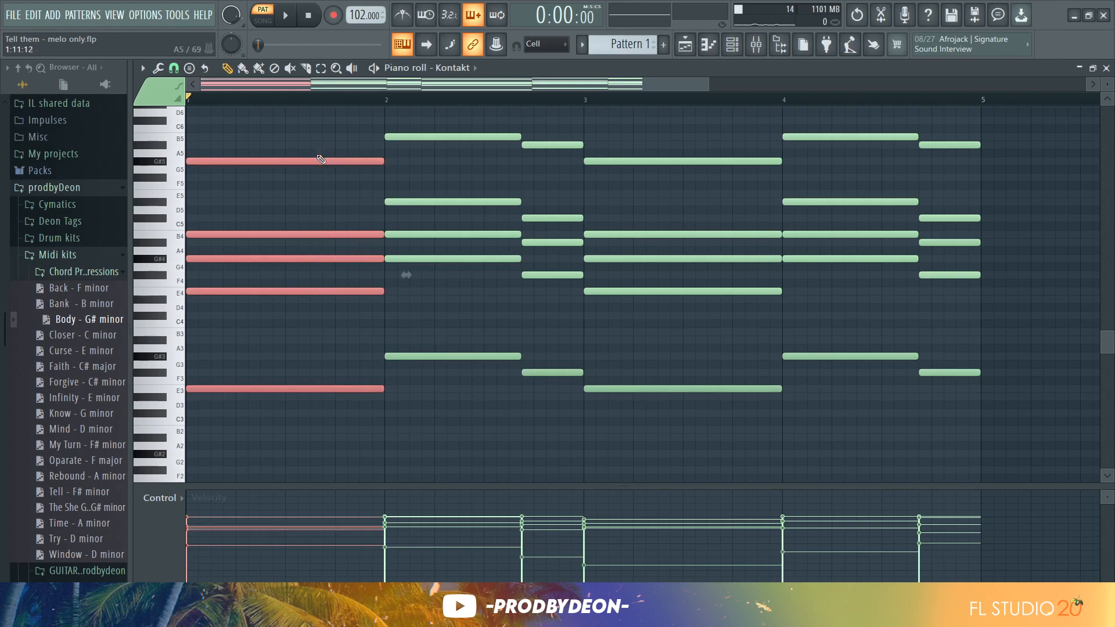
{"action": "key", "text": "space"}
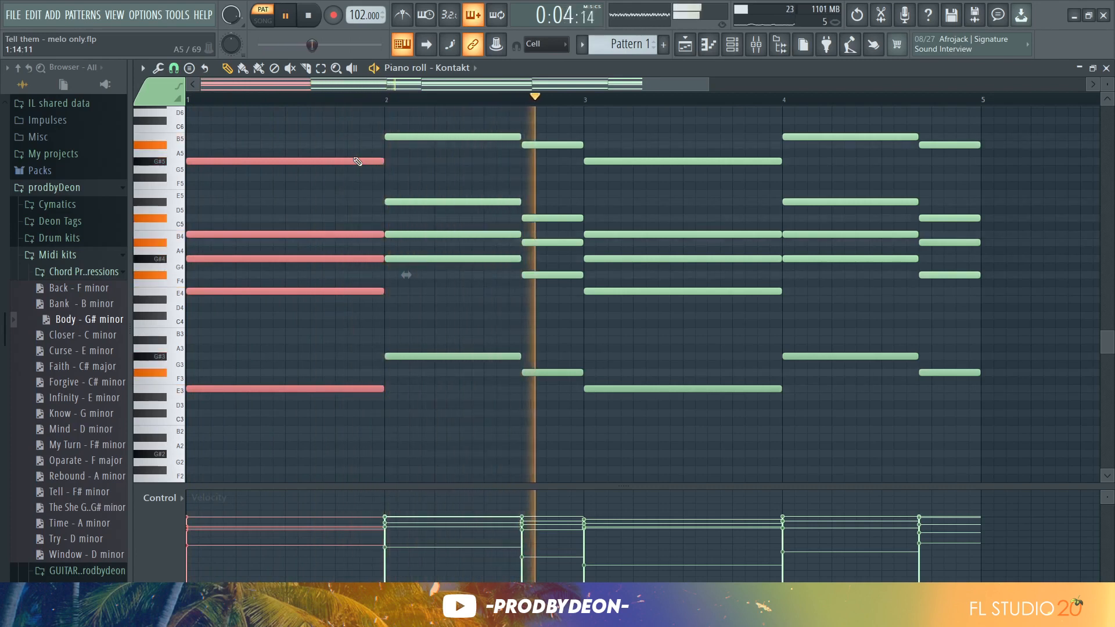
{"action": "key", "text": "space"}
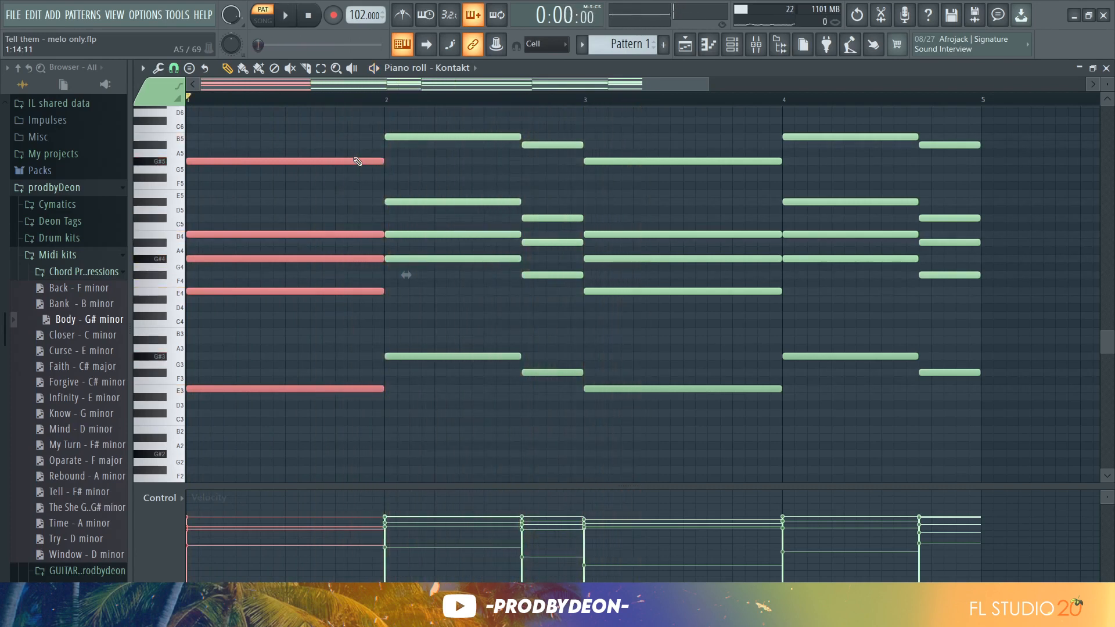
{"action": "left_click_drag", "start_coordinate": [384, 161], "coordinate": [324, 161]}
{"action": "key", "text": "ctrl+b"}
{"action": "key", "text": "space"}
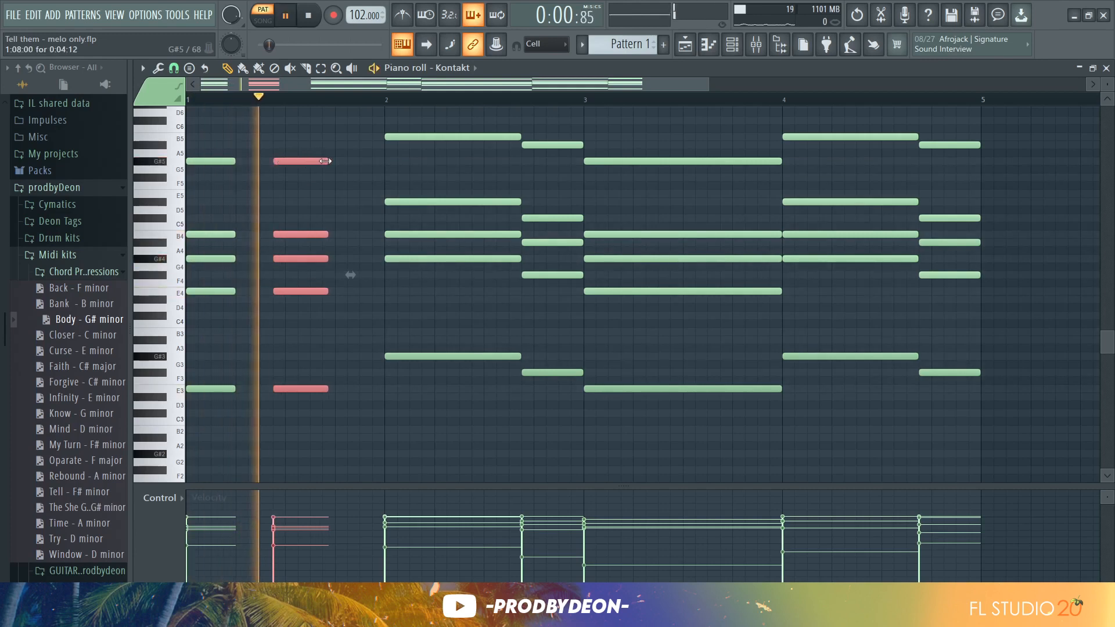
{"action": "key", "text": "space"}
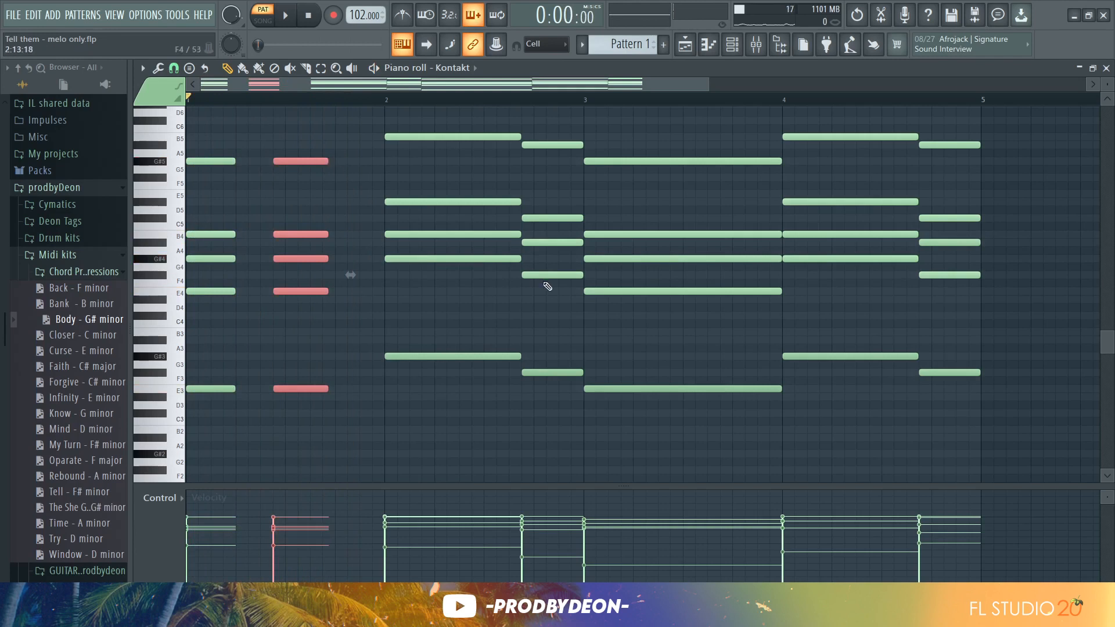
- Shorten bar 2's first chord to about four steps and move its second chord earlier, to about 2:08
{"action": "left_click_drag", "start_coordinate": [458, 400], "coordinate": [434, 144]}
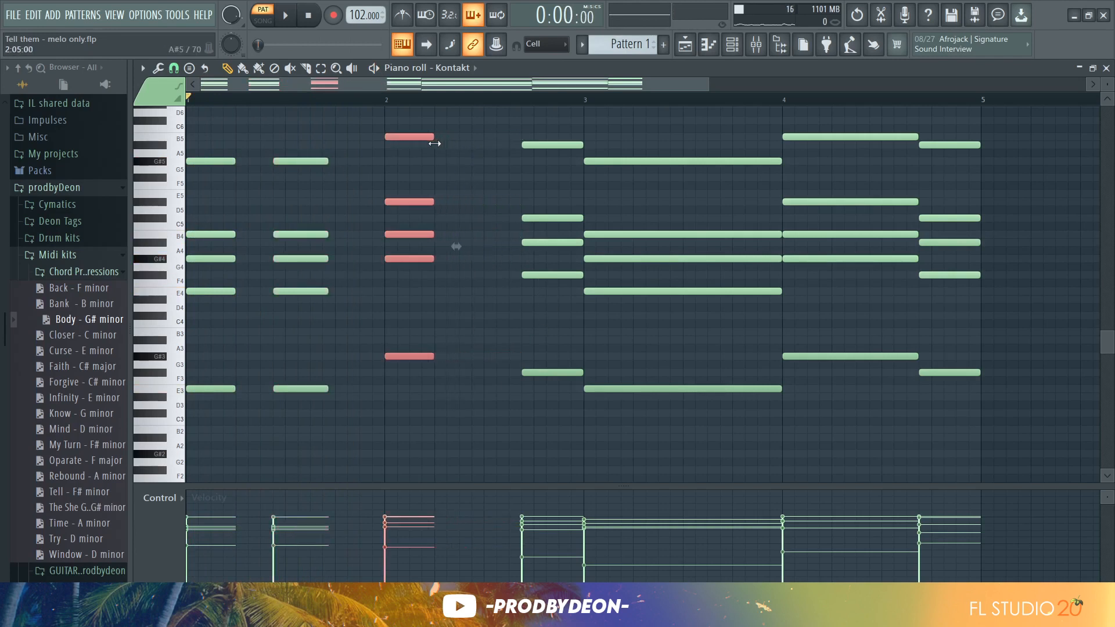
{"action": "left_click_drag", "start_coordinate": [559, 132], "coordinate": [527, 371]}
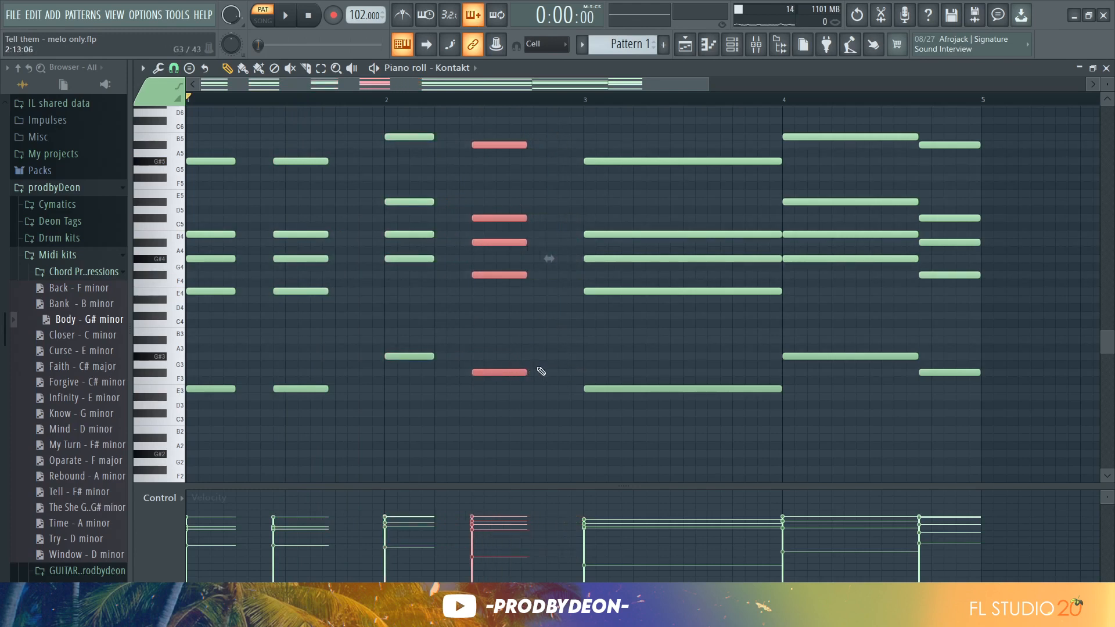
{"action": "left_click", "coordinate": [545, 369]}
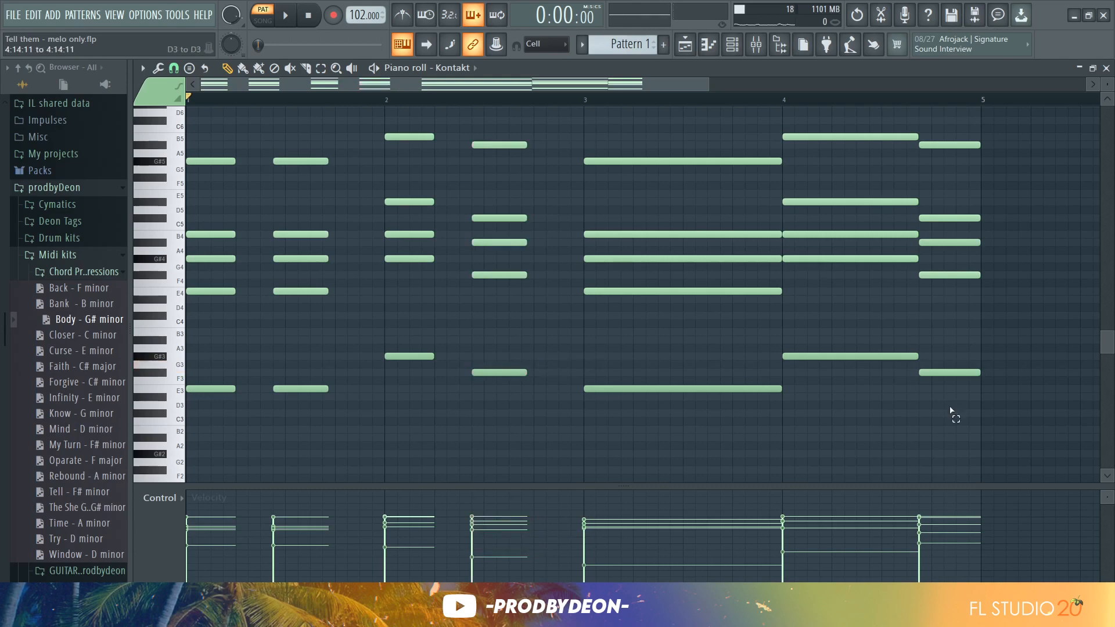
- Delete all chords in bars 3 and 4 and duplicate the first two bars in their place
{"action": "left_click_drag", "start_coordinate": [951, 410], "coordinate": [689, 137]}
{"action": "key", "text": "Delete"}
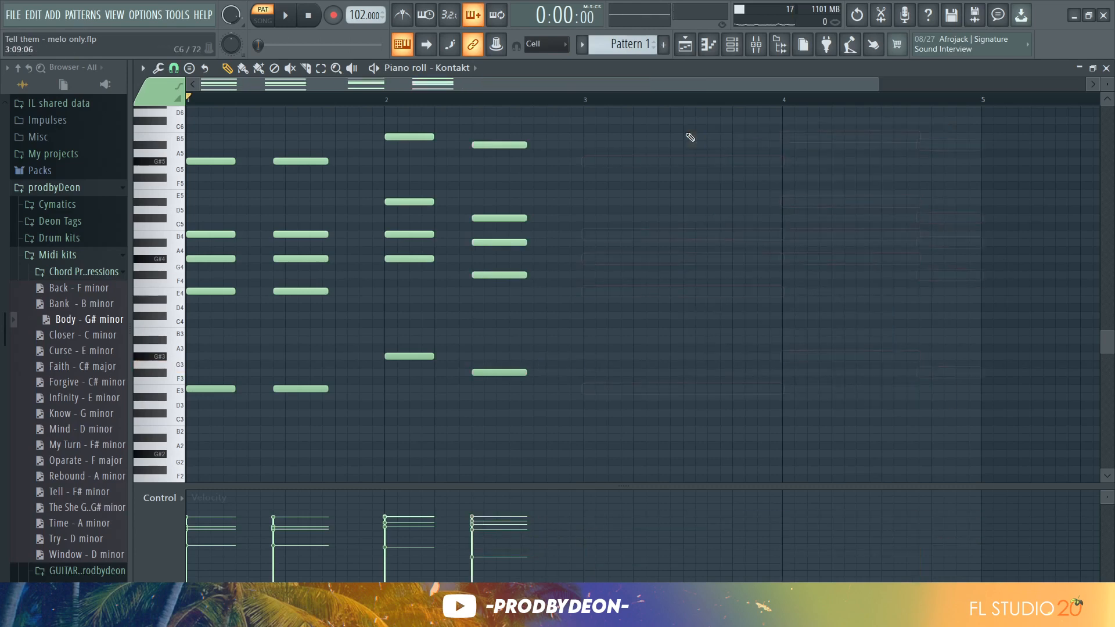
{"action": "key", "text": "ctrl+a"}
{"action": "key", "text": "ctrl+b"}
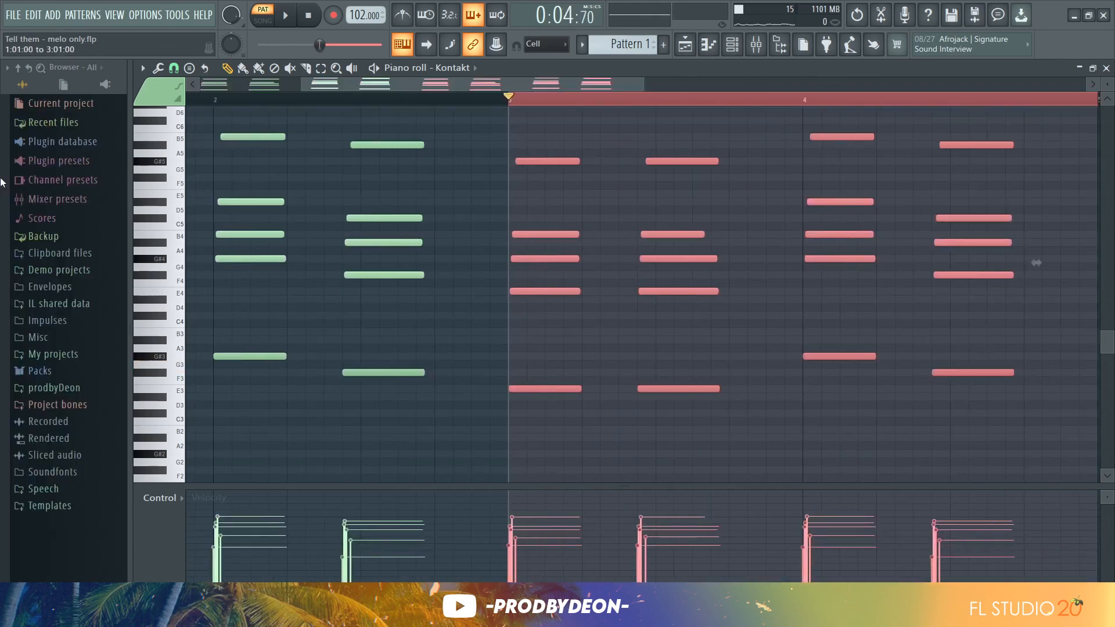
{"action": "left_click", "coordinate": [530, 105]}
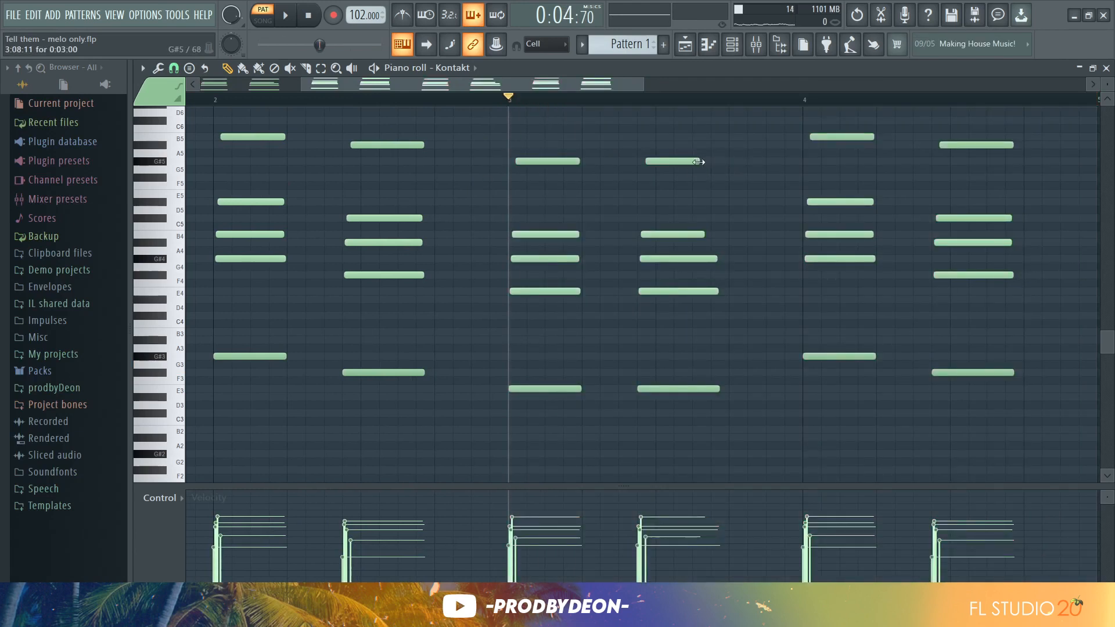
- Add a quieter two-step G#5 note at 3:11:00 in bar 3 and set the piano roll snap to (none)
{"action": "left_click", "coordinate": [696, 163]}
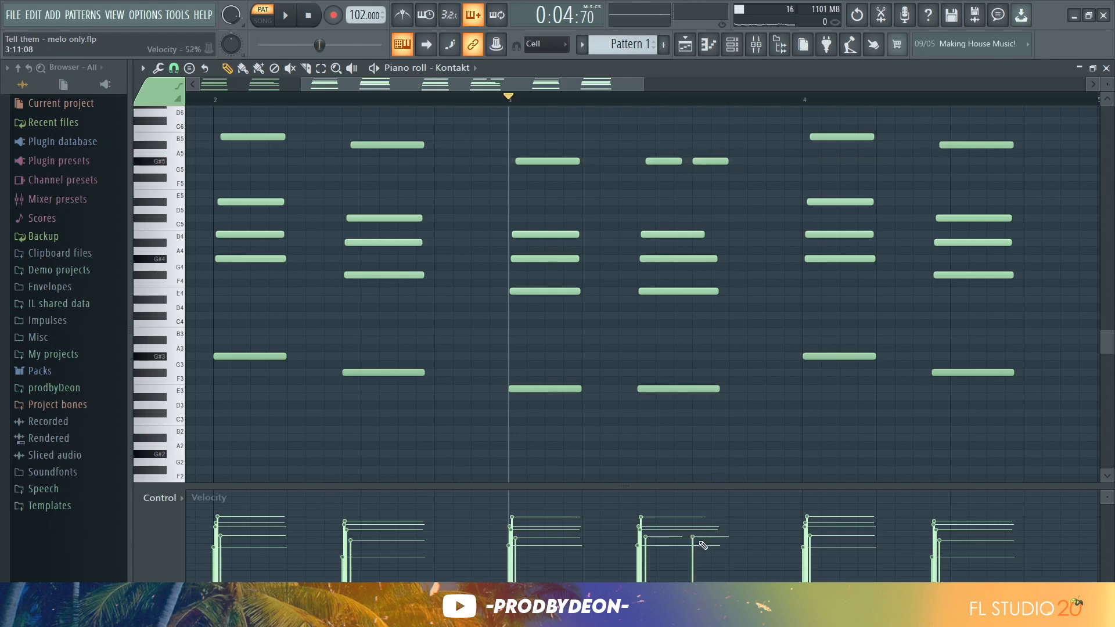
{"action": "key", "text": "space"}
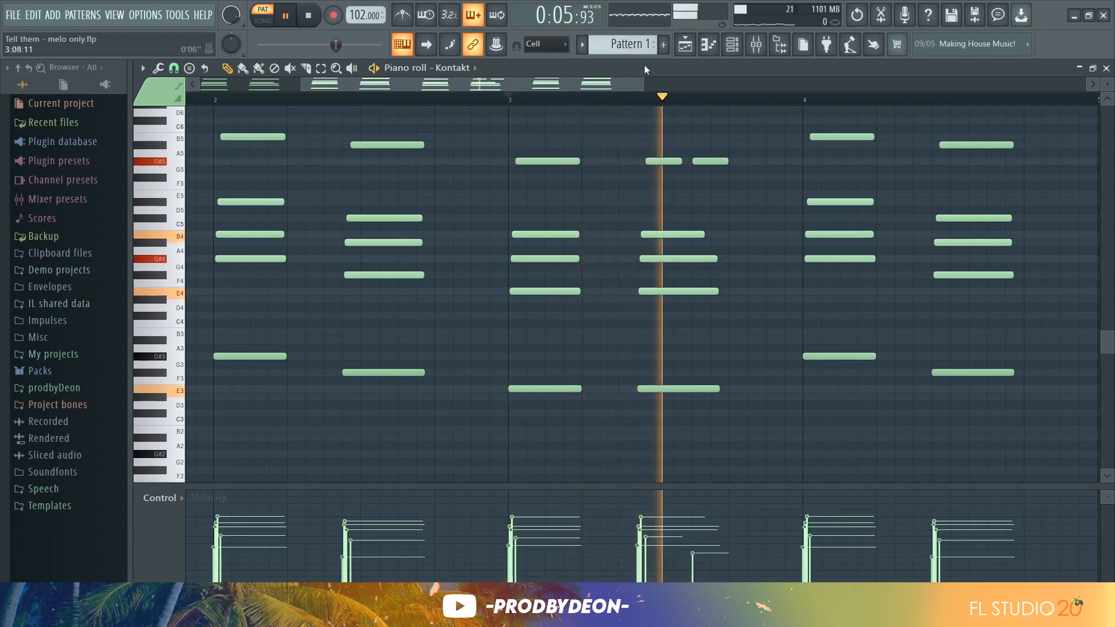
{"action": "left_click_drag", "start_coordinate": [639, 82], "coordinate": [814, 79]}
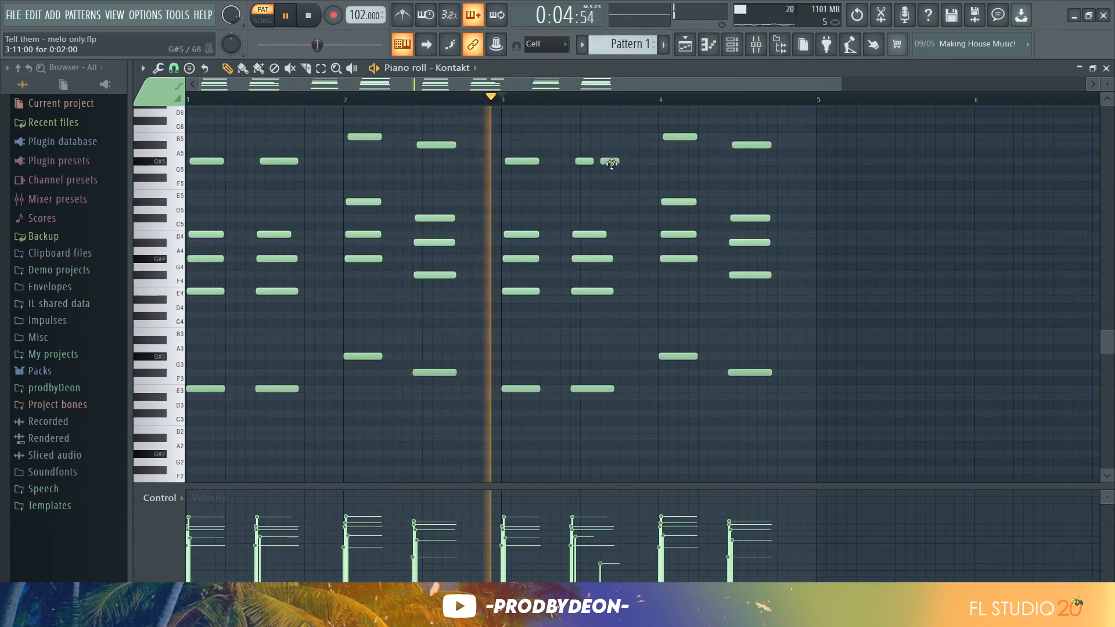
{"action": "left_click", "coordinate": [173, 69]}
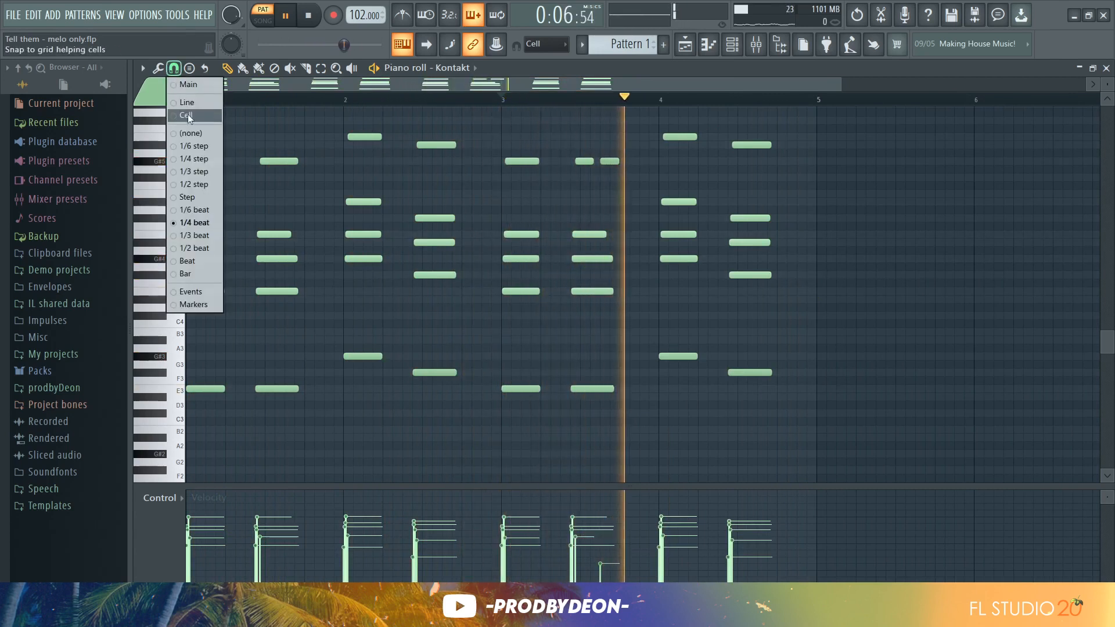
{"action": "left_click", "coordinate": [194, 135]}
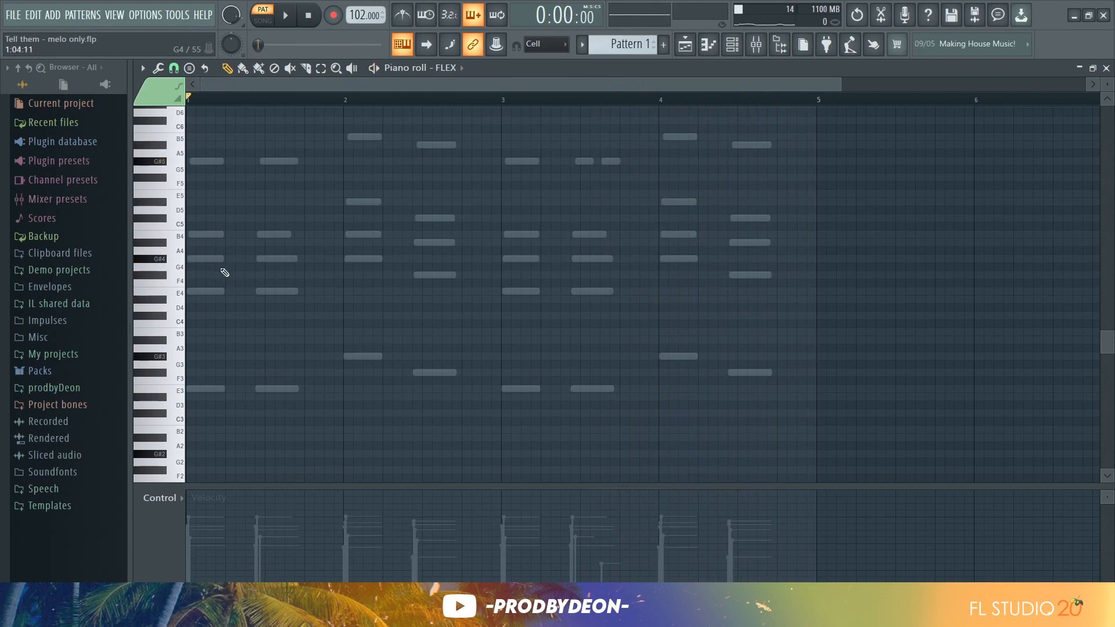
- On the FLEX channel, place a quiet G#4 note at 1:06:17 lasting 0:00:17 and check it in playback
{"action": "left_click", "coordinate": [184, 283]}
{"action": "left_click", "coordinate": [254, 265]}
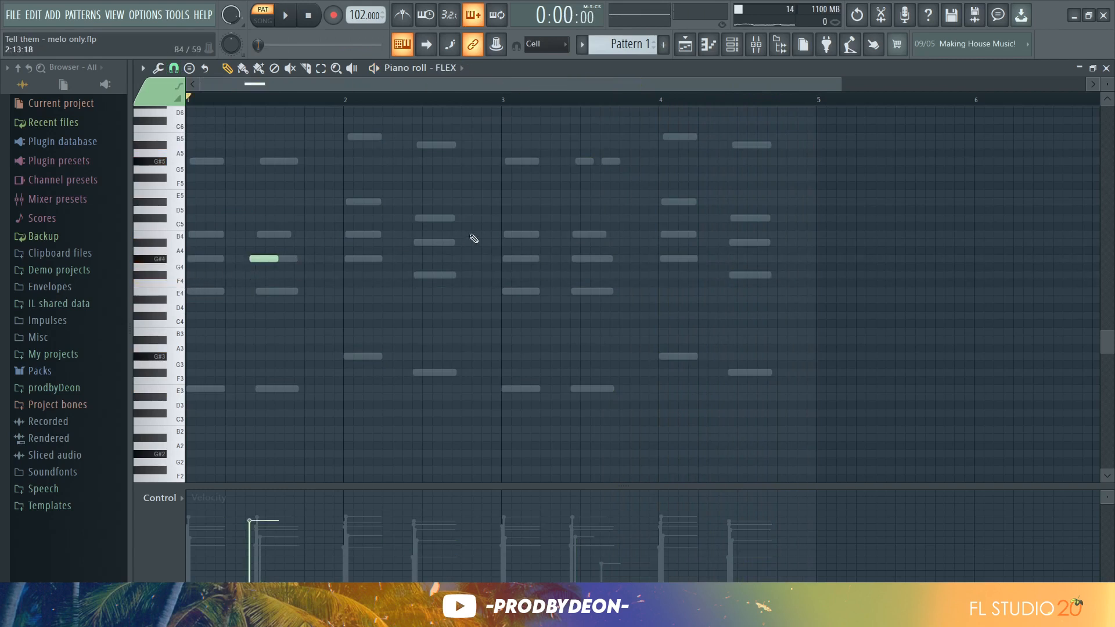
{"action": "left_click_drag", "start_coordinate": [841, 87], "coordinate": [425, 101]}
{"action": "key", "text": "space"}
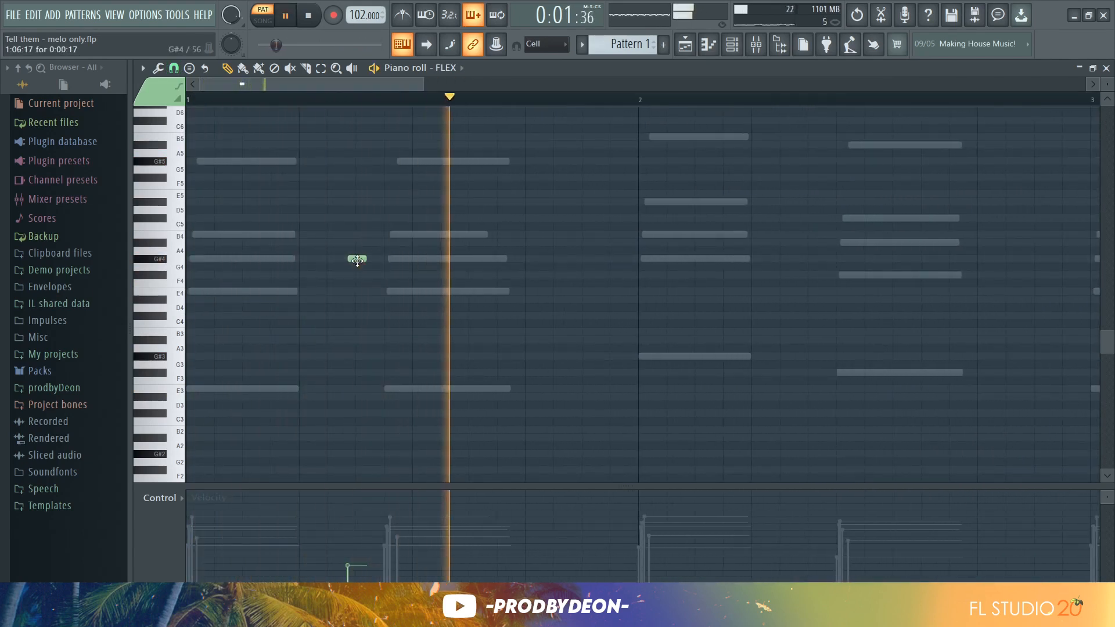
{"action": "key", "text": "space"}
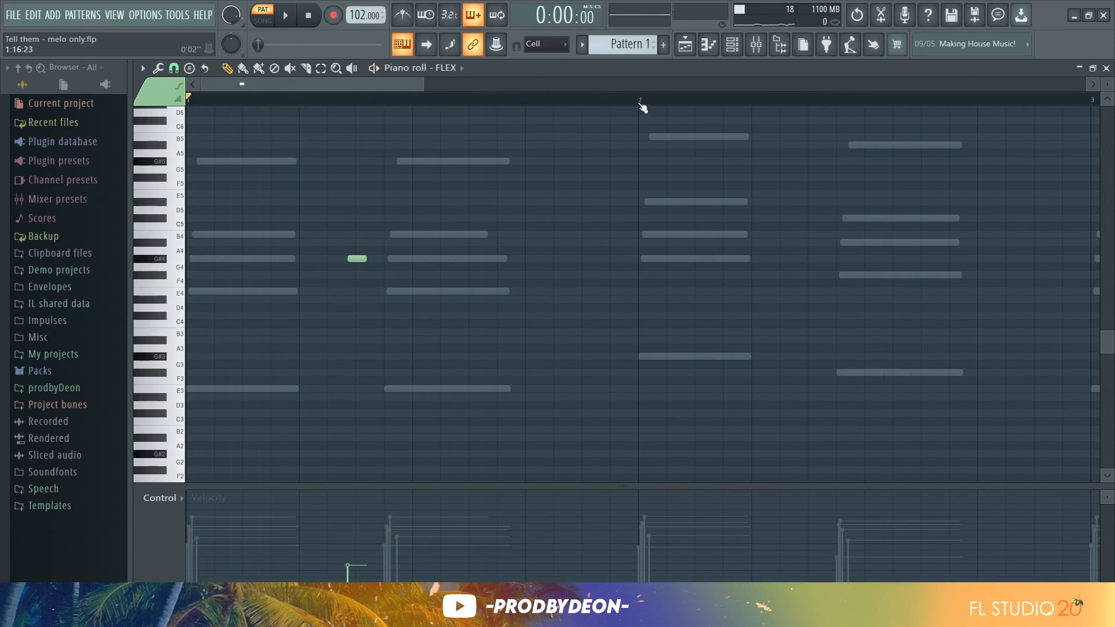
- Select bar 1 of the FLEX pattern and duplicate its note into bars 2, 3 and 4
{"action": "left_click_drag", "start_coordinate": [641, 102], "coordinate": [1, 169]}
{"action": "key", "text": "ctrl+b"}
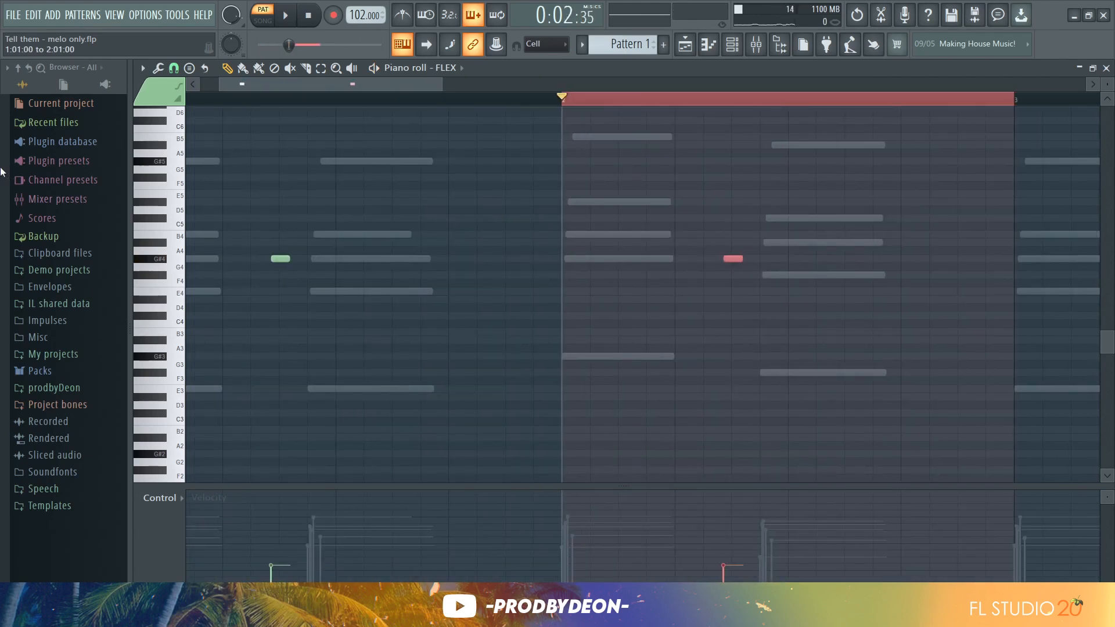
{"action": "key", "text": "ctrl+b"}
{"action": "key", "text": "ctrl+b"}
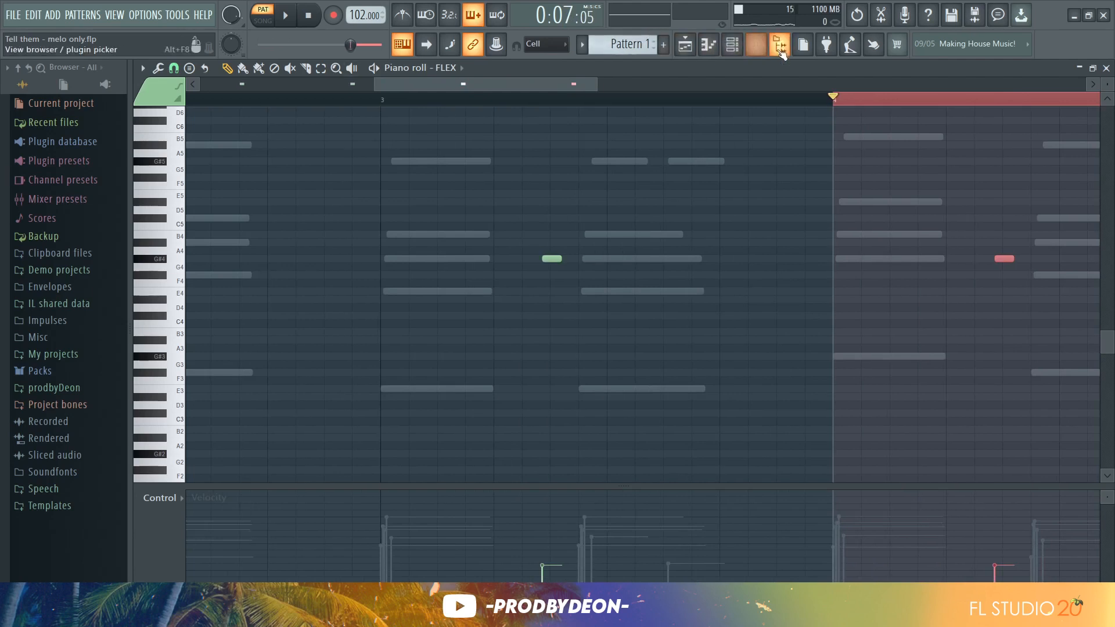
- On the Kontakt #2 channel, draw a two-step G#5 note at 1:04:00 and check it against the chords
{"action": "left_click", "coordinate": [456, 67]}
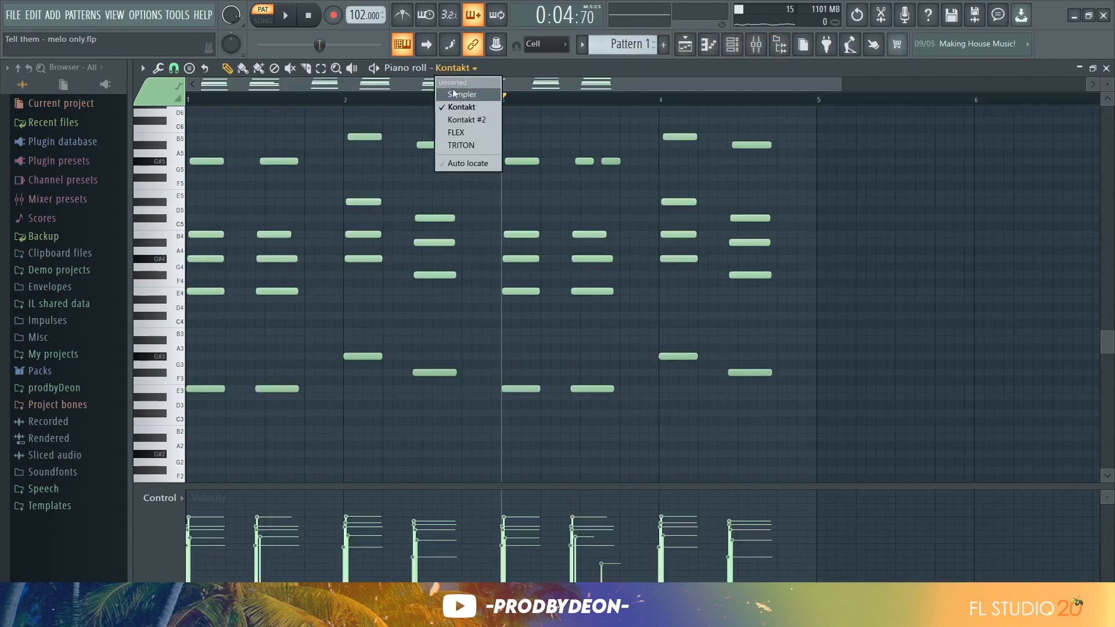
{"action": "left_click", "coordinate": [465, 120]}
{"action": "left_click", "coordinate": [179, 171]}
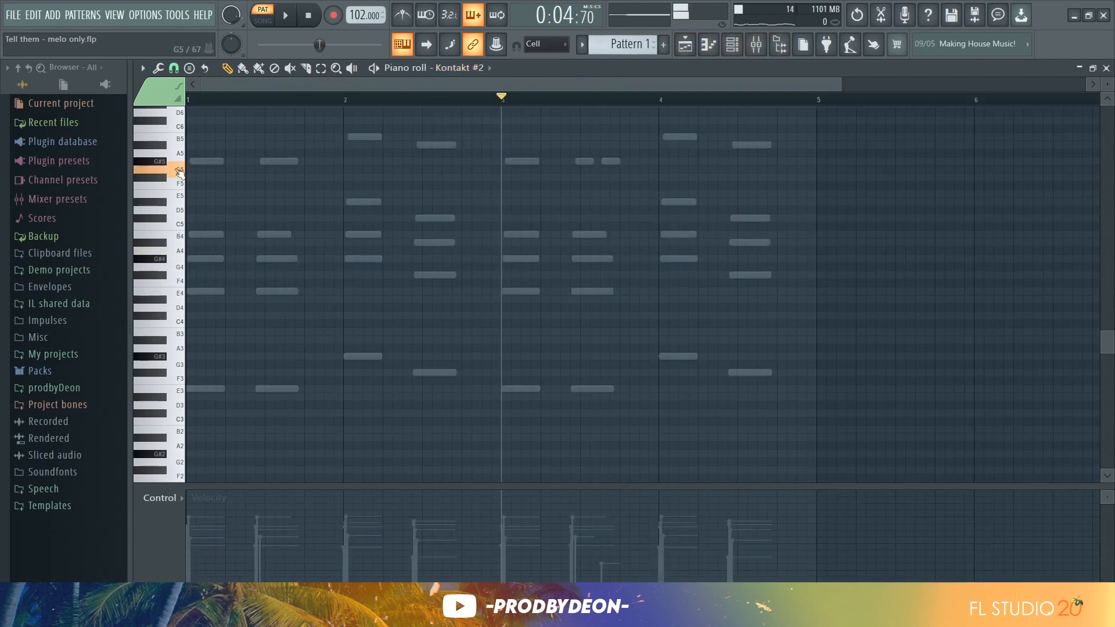
{"action": "left_click_drag", "start_coordinate": [179, 171], "coordinate": [176, 244]}
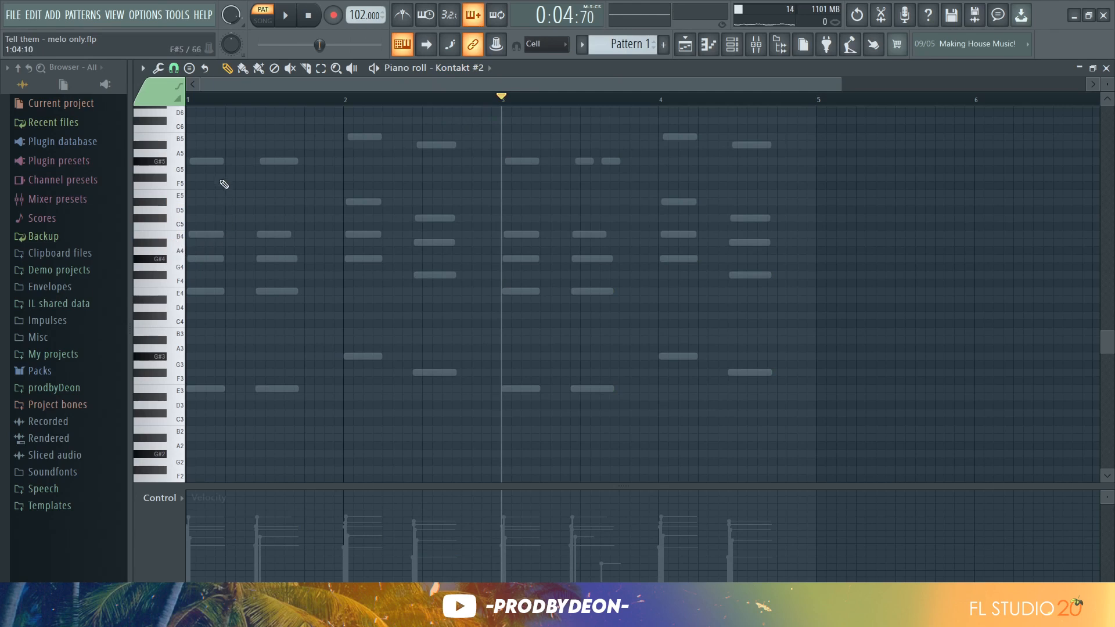
{"action": "left_click", "coordinate": [219, 170]}
{"action": "key", "text": "space"}
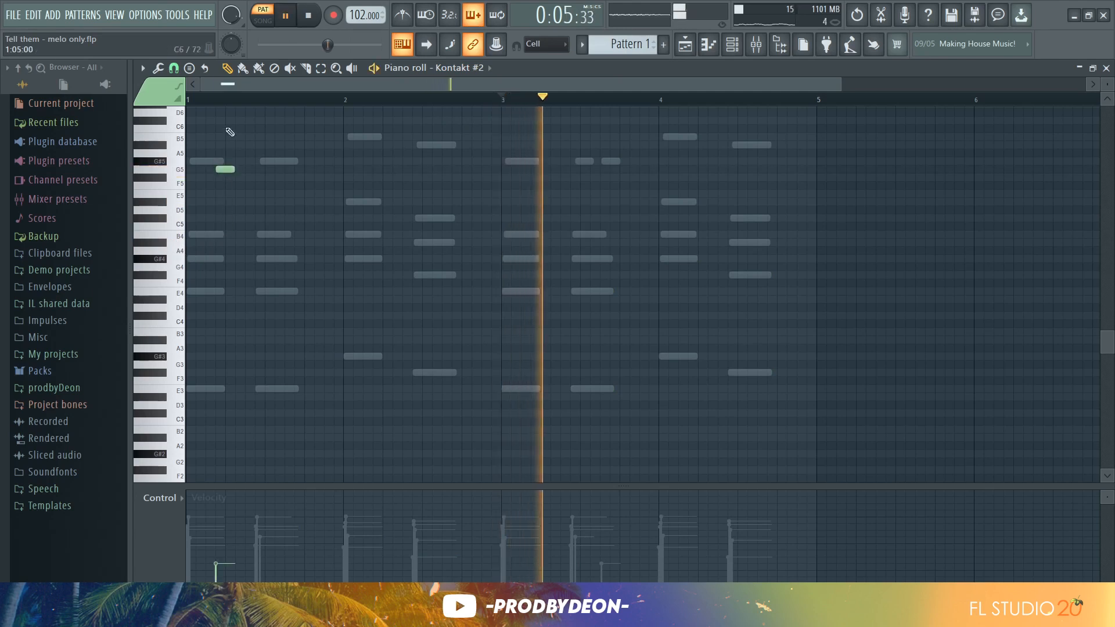
{"action": "left_click", "coordinate": [309, 14]}
{"action": "left_click", "coordinate": [309, 14]}
{"action": "key", "text": "space"}
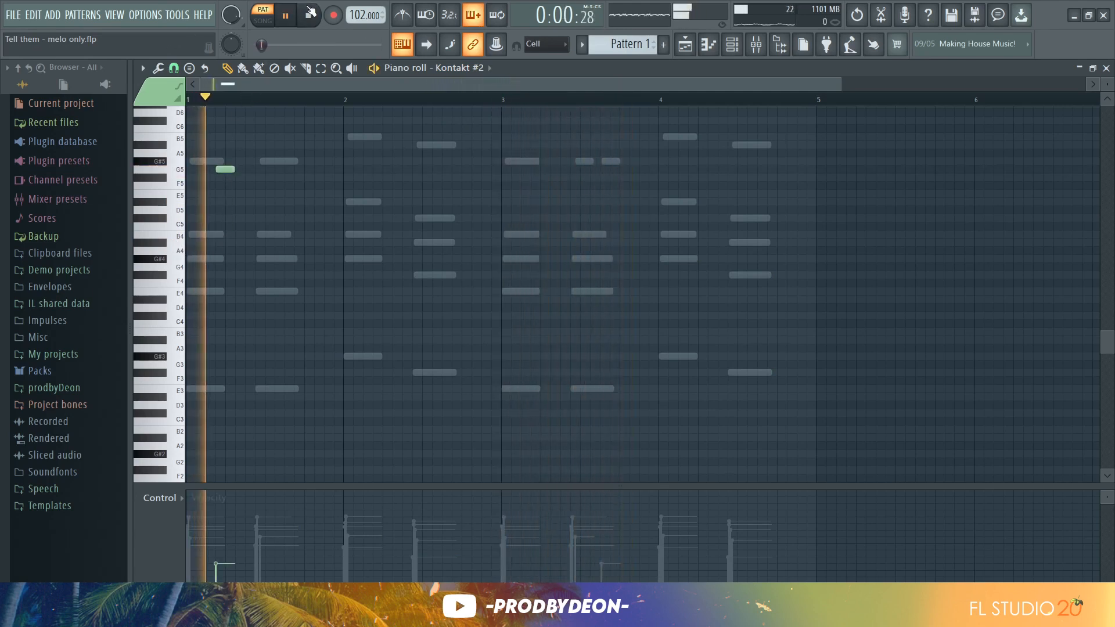
{"action": "left_click_drag", "start_coordinate": [226, 172], "coordinate": [225, 162]}
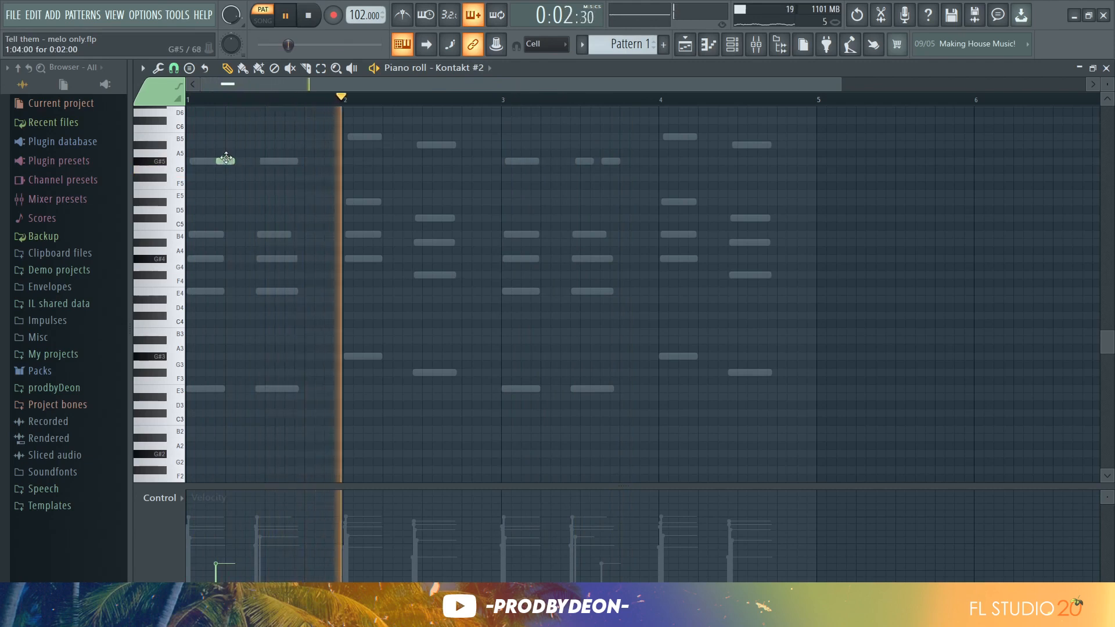
- Add A#5 and B5 notes one step apart after the G#5 note, with velocities rising to 72% on the last
{"action": "left_click", "coordinate": [233, 144]}
{"action": "left_click", "coordinate": [239, 137]}
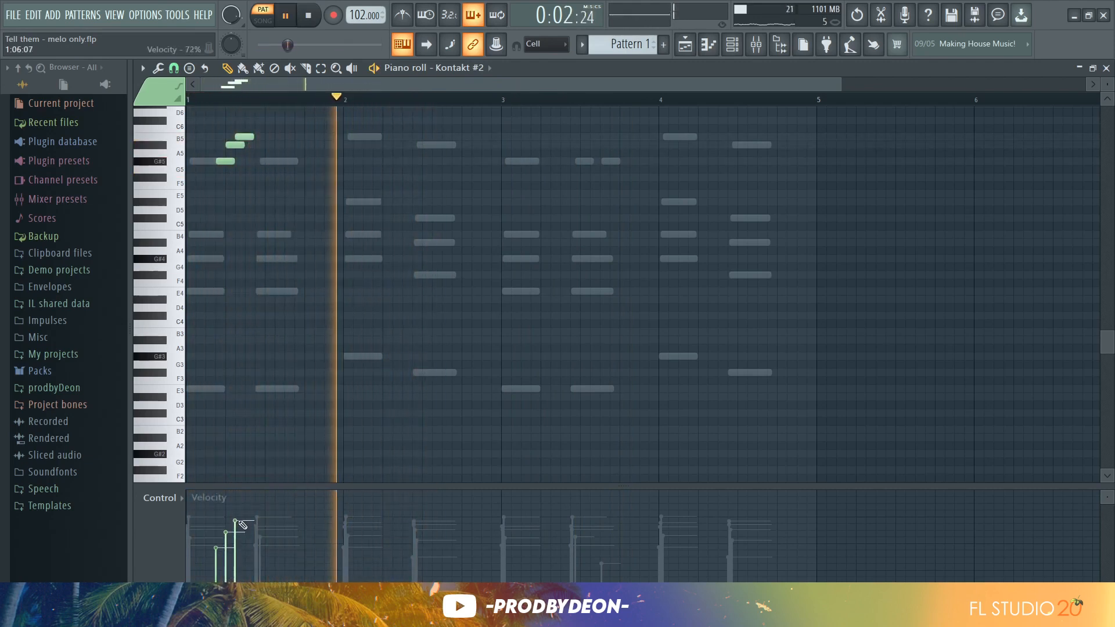
{"action": "left_click_drag", "start_coordinate": [215, 547], "coordinate": [235, 521]}
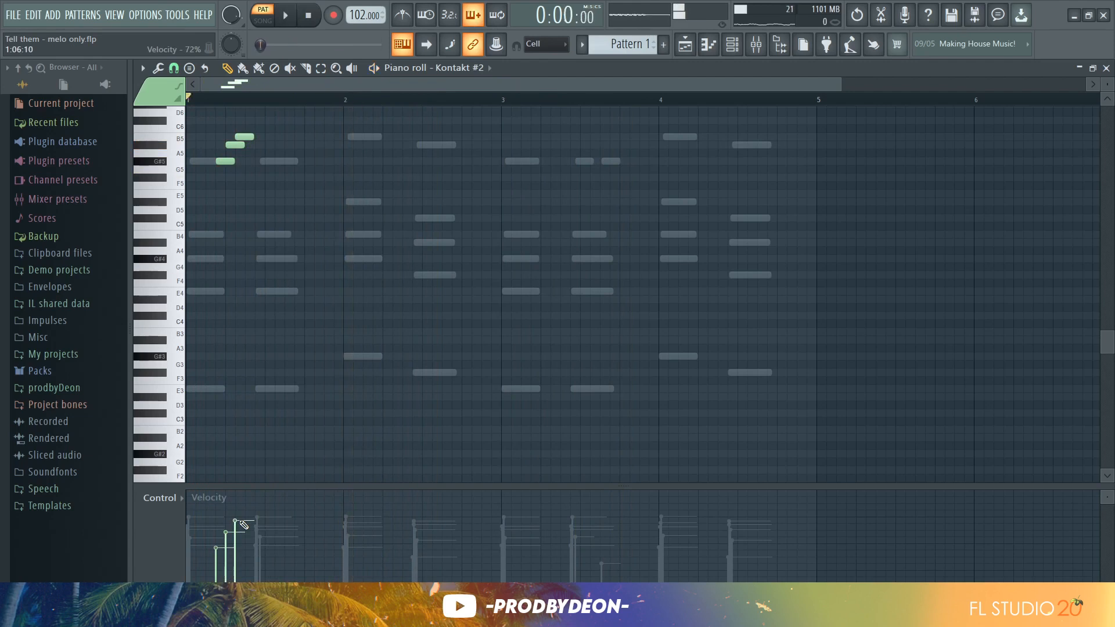
- On the Kontakt #2 channel, add a B5 note followed by an A#5 note in the second half of bar 1
{"action": "left_click", "coordinate": [298, 129]}
{"action": "left_click_drag", "start_coordinate": [297, 136], "coordinate": [300, 143]}
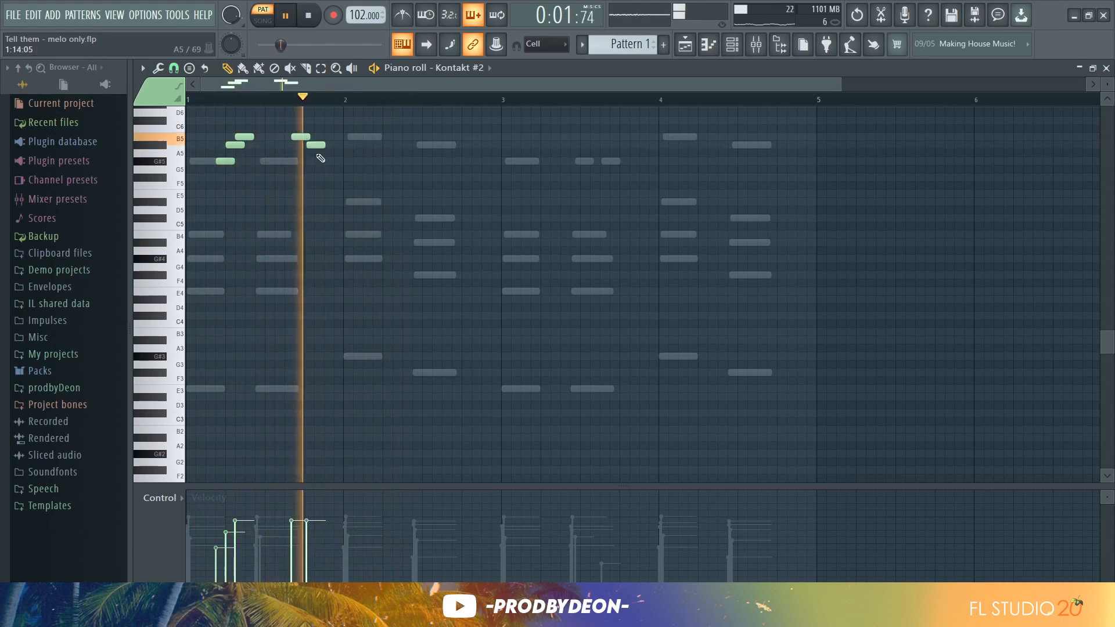
{"action": "left_click", "coordinate": [314, 145]}
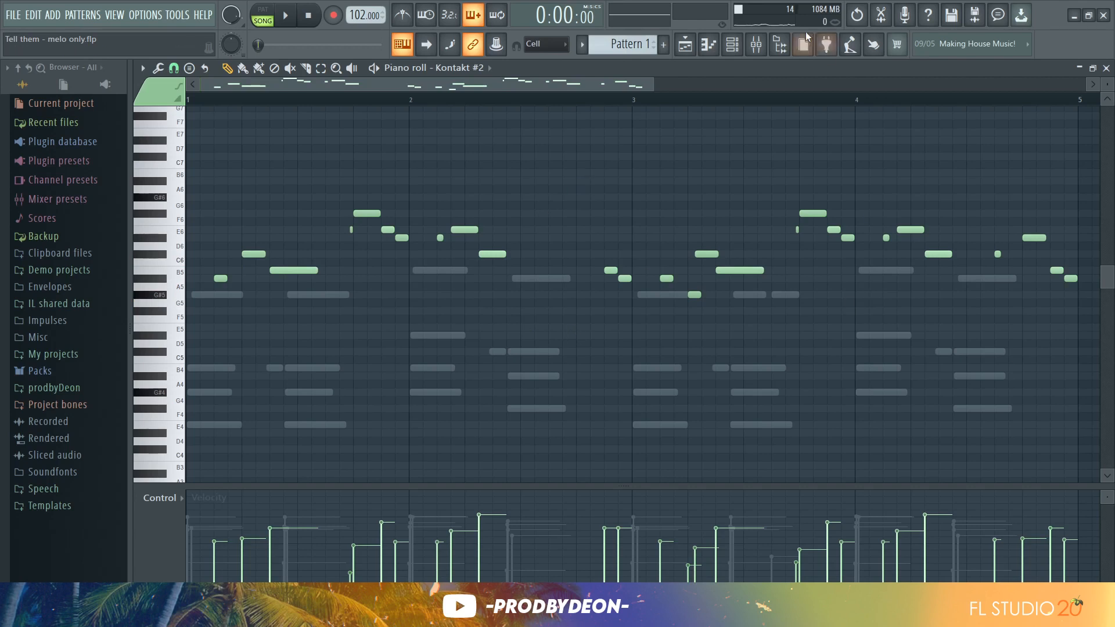
- Play the four-bar Kontakt #2 melody against the chords to review it
{"action": "left_click_drag", "start_coordinate": [650, 82], "coordinate": [689, 107]}
{"action": "key", "text": "space"}
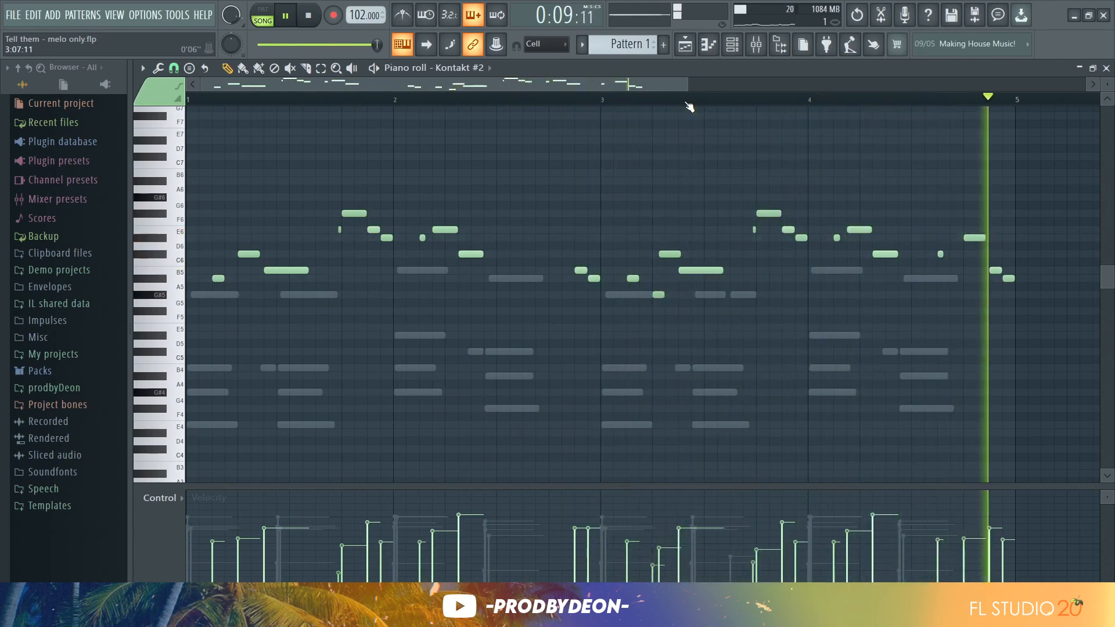
{"action": "key", "text": "space"}
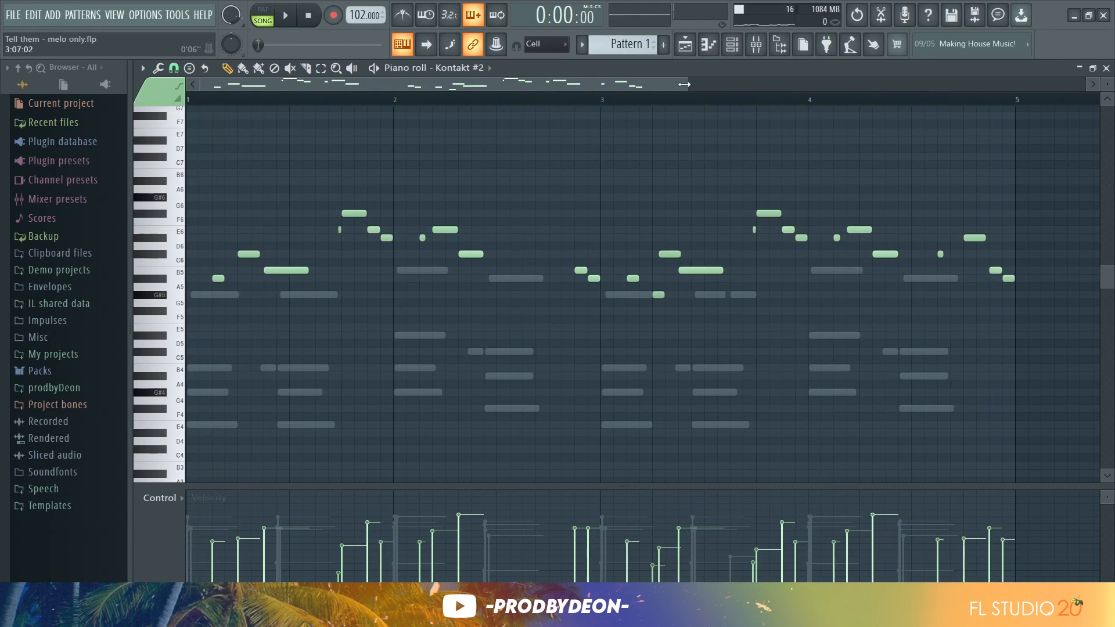
- Set the piano roll snap to none and nudge the opening A#5, C#6 and B5 melody notes slightly off the grid
{"action": "left_click_drag", "start_coordinate": [684, 84], "coordinate": [256, 90]}
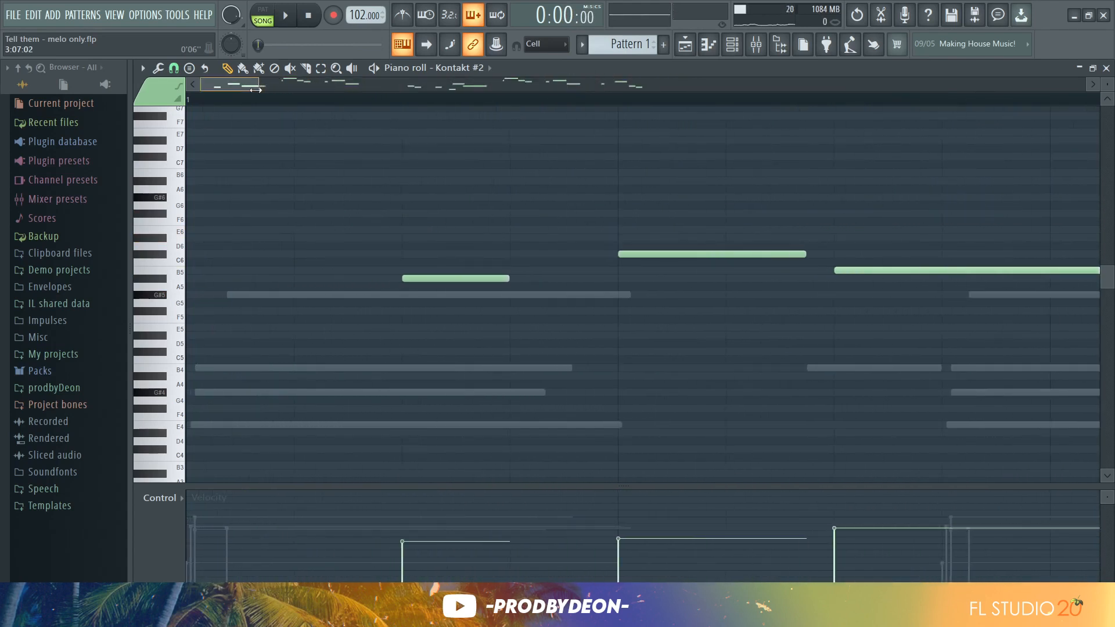
{"action": "left_click", "coordinate": [173, 68]}
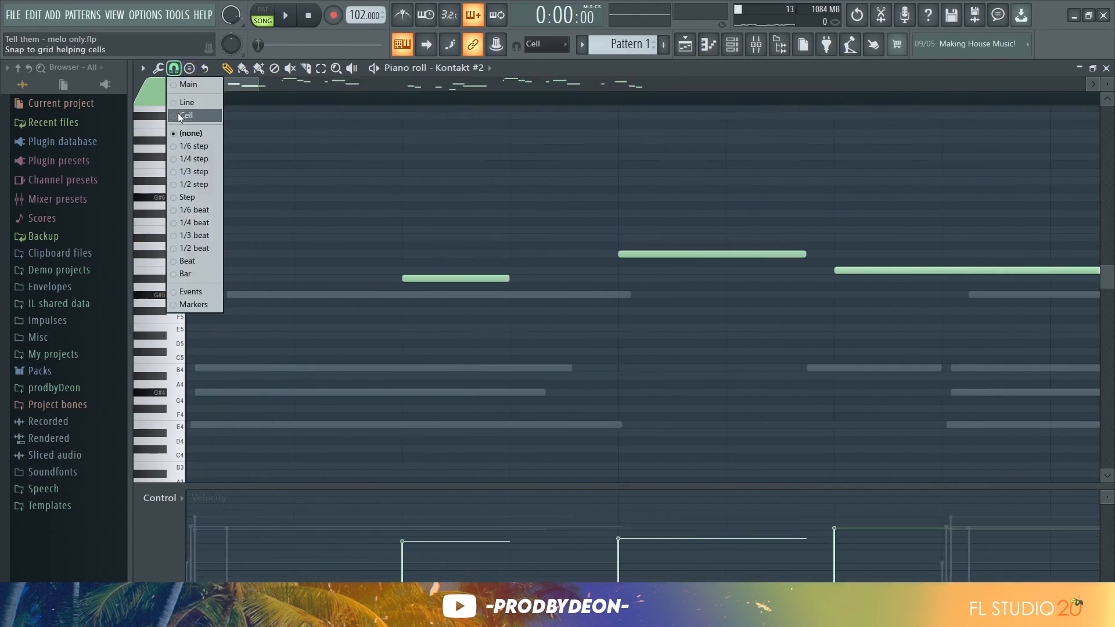
{"action": "left_click", "coordinate": [184, 133]}
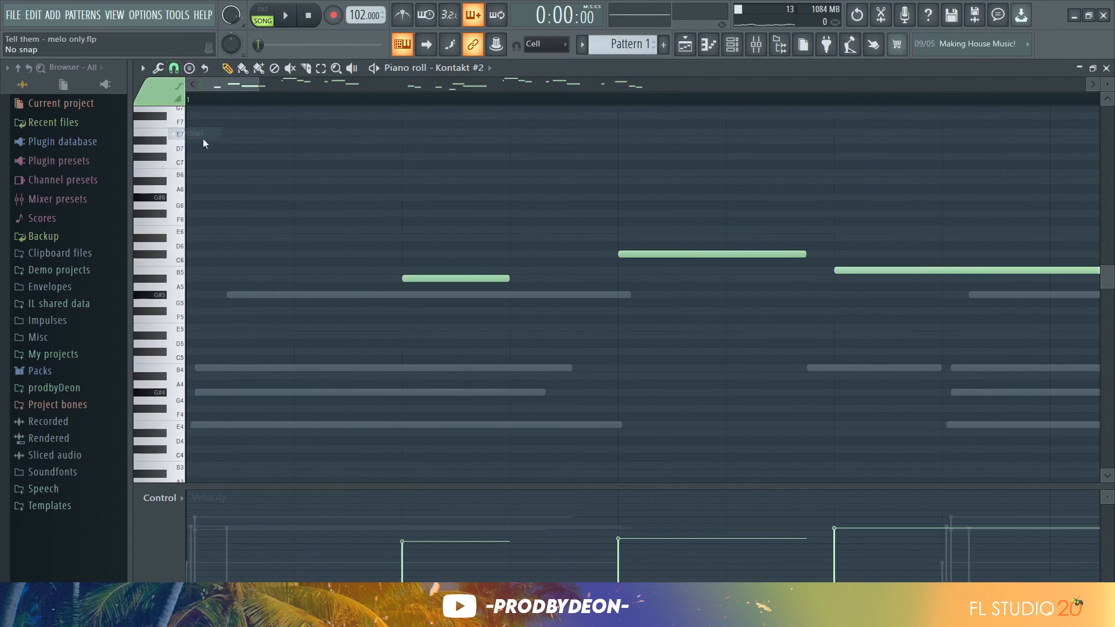
{"action": "left_click", "coordinate": [450, 274]}
{"action": "right_click", "coordinate": [454, 273]}
{"action": "left_click", "coordinate": [455, 278]}
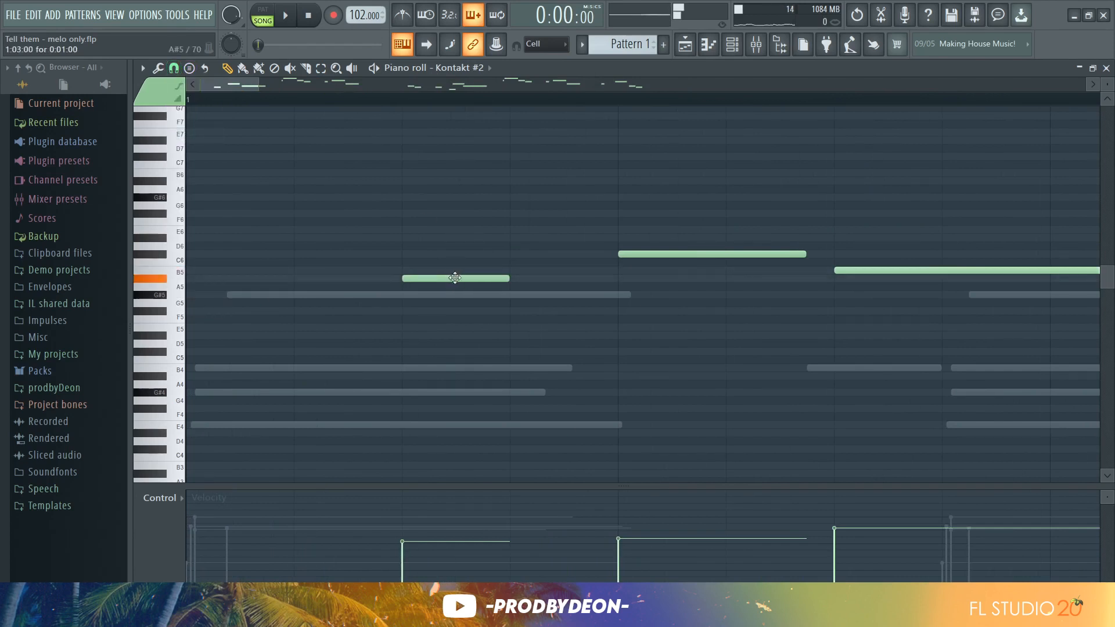
{"action": "left_click_drag", "start_coordinate": [455, 278], "coordinate": [459, 278]}
{"action": "left_click_drag", "start_coordinate": [634, 256], "coordinate": [629, 257]}
{"action": "left_click_drag", "start_coordinate": [891, 269], "coordinate": [881, 269]}
- Nudge the F#6 and following E6 note in bar 1 slightly, and start bar 2's longer E6 note at 2:03:23
{"action": "left_click_drag", "start_coordinate": [255, 82], "coordinate": [380, 82]}
{"action": "left_click_drag", "start_coordinate": [616, 212], "coordinate": [619, 213]}
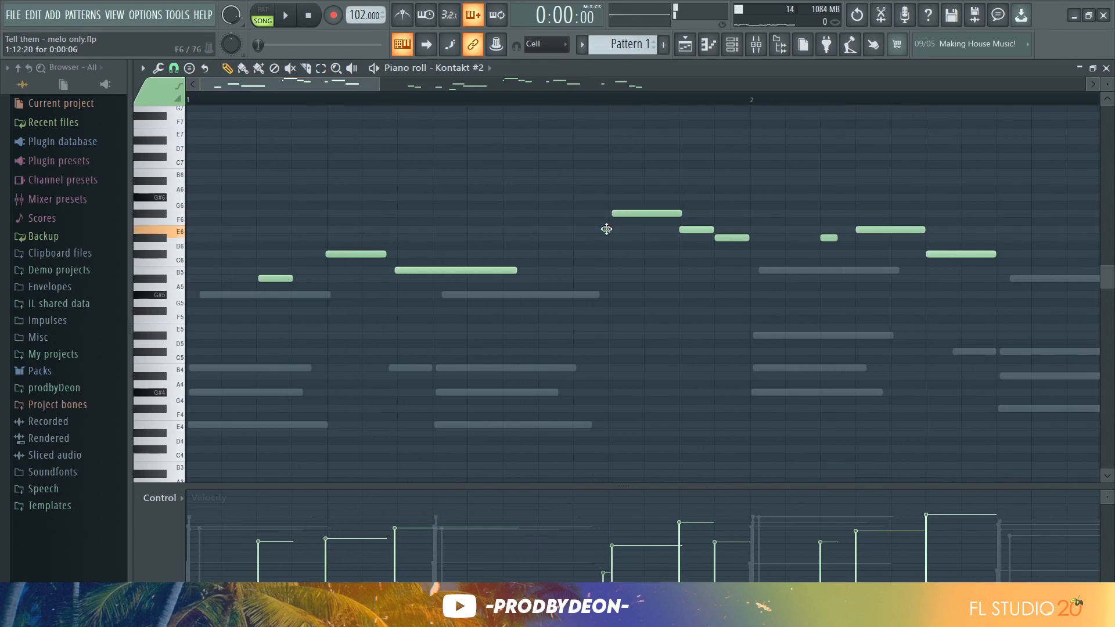
{"action": "left_click_drag", "start_coordinate": [699, 229], "coordinate": [700, 228]}
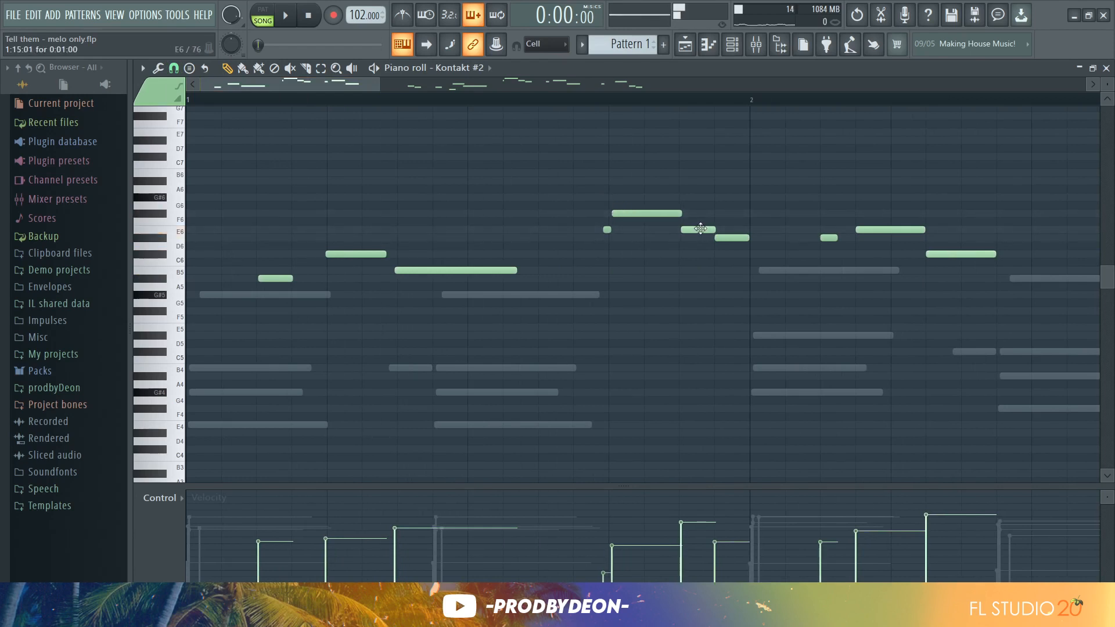
{"action": "left_click_drag", "start_coordinate": [897, 233], "coordinate": [902, 231]}
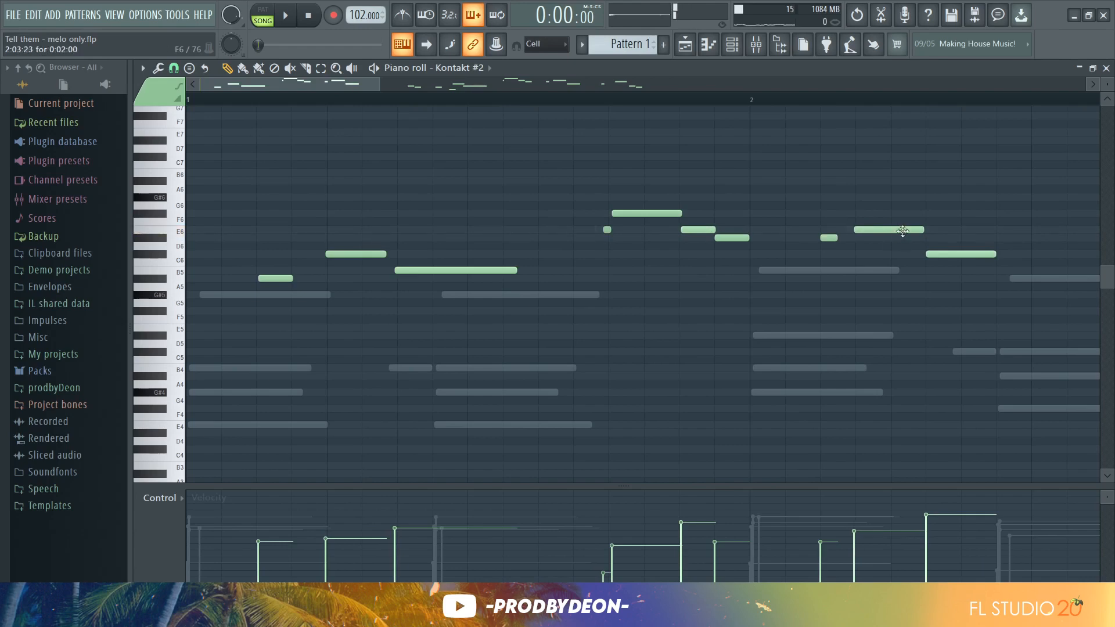
{"action": "left_click_drag", "start_coordinate": [378, 83], "coordinate": [675, 85]}
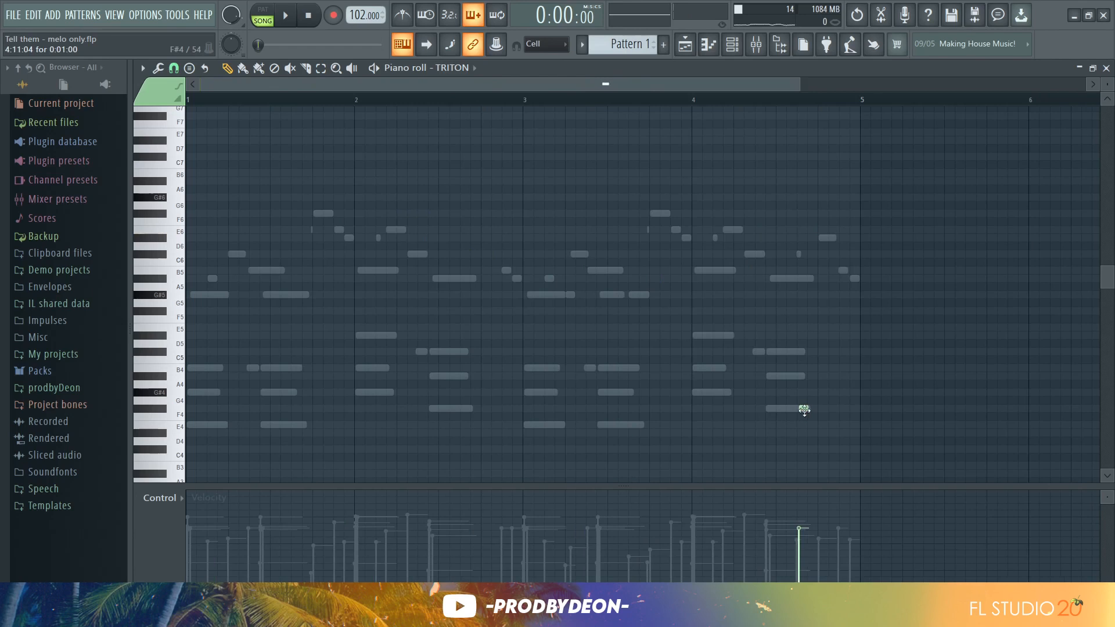
- On the TRITON channel, set snapping to 1/2 step and build an F#4, A#4 and C#5 chord, five steps long, late in bar 4
{"action": "left_click_drag", "start_coordinate": [804, 410], "coordinate": [801, 409]}
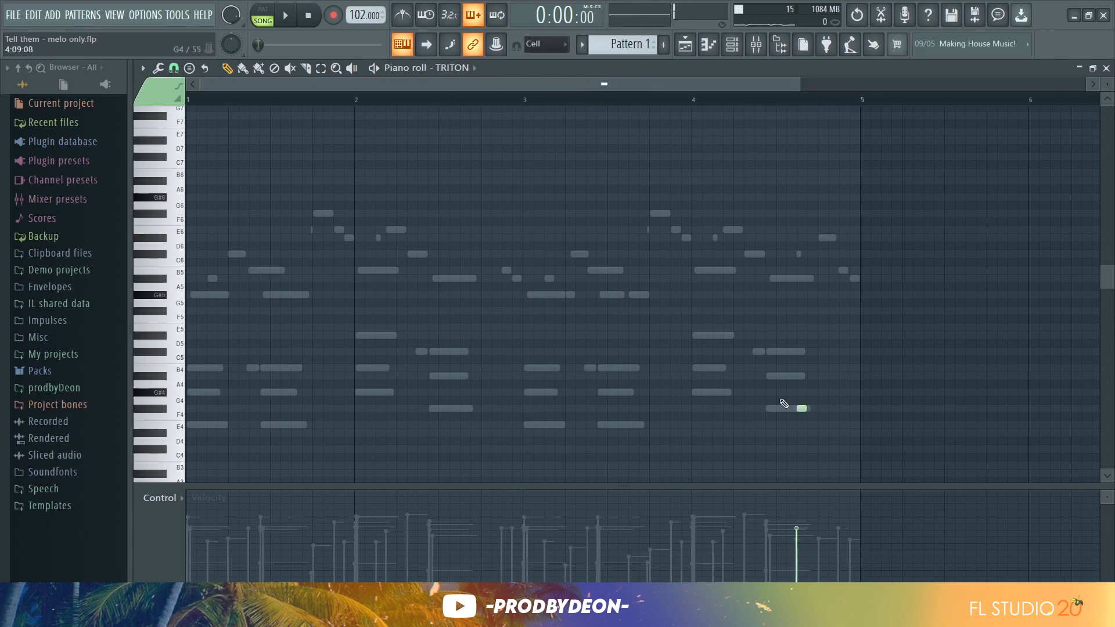
{"action": "left_click", "coordinate": [173, 68]}
{"action": "left_click", "coordinate": [203, 185]}
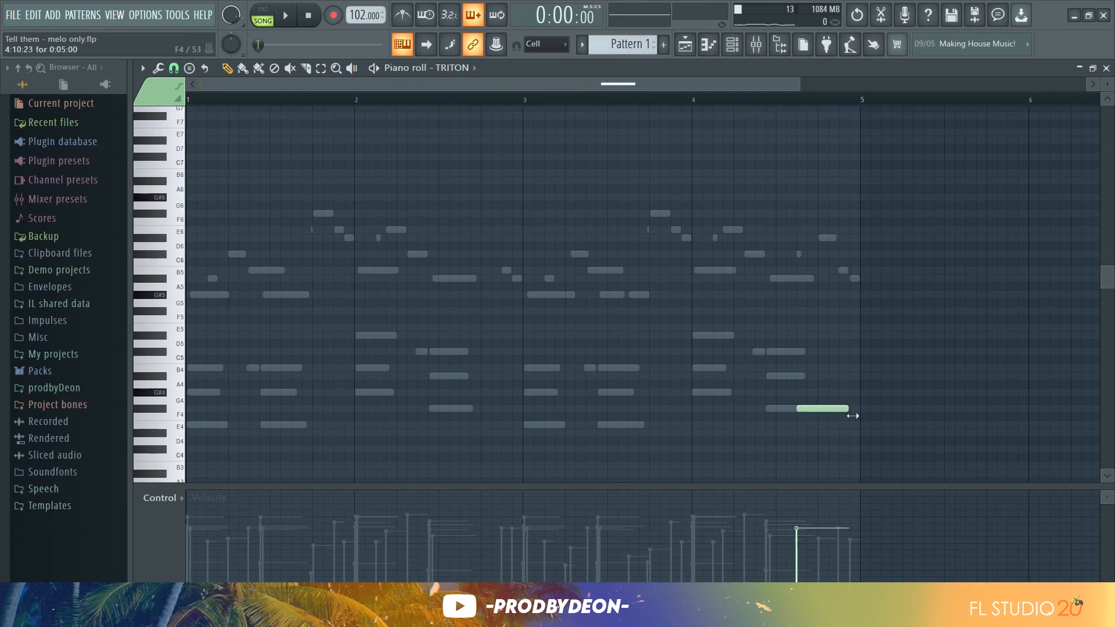
{"action": "left_click", "coordinate": [802, 392]}
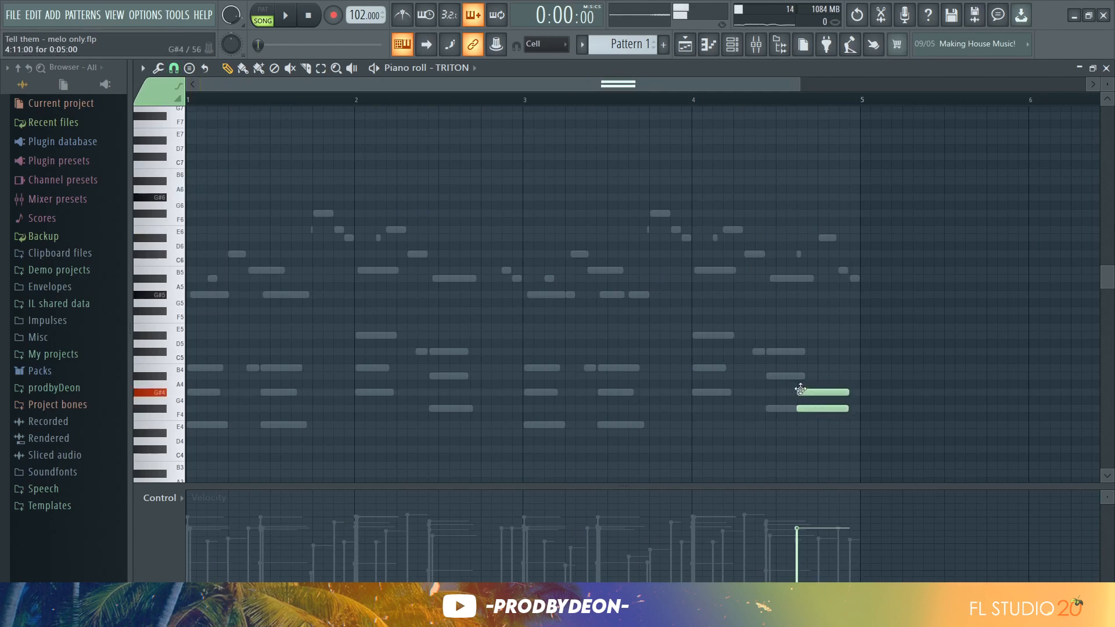
{"action": "left_click_drag", "start_coordinate": [801, 389], "coordinate": [804, 376]}
{"action": "left_click", "coordinate": [797, 350]}
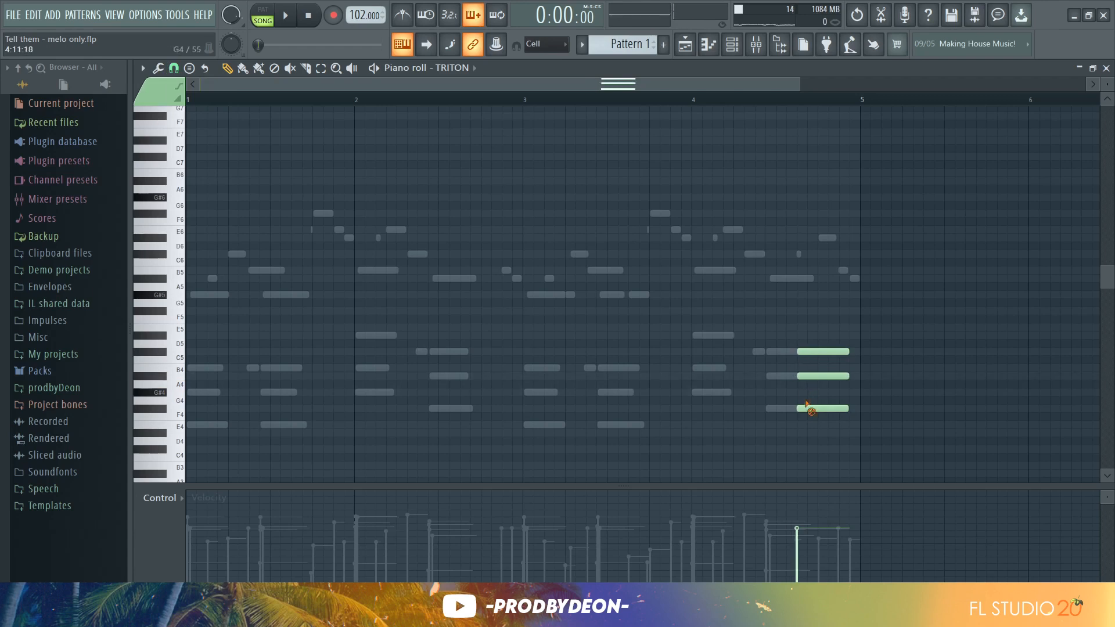
- Extend the TRITON chord to the end of bar 4, raise it one octave and check it in playback
{"action": "left_click_drag", "start_coordinate": [841, 428], "coordinate": [851, 350]}
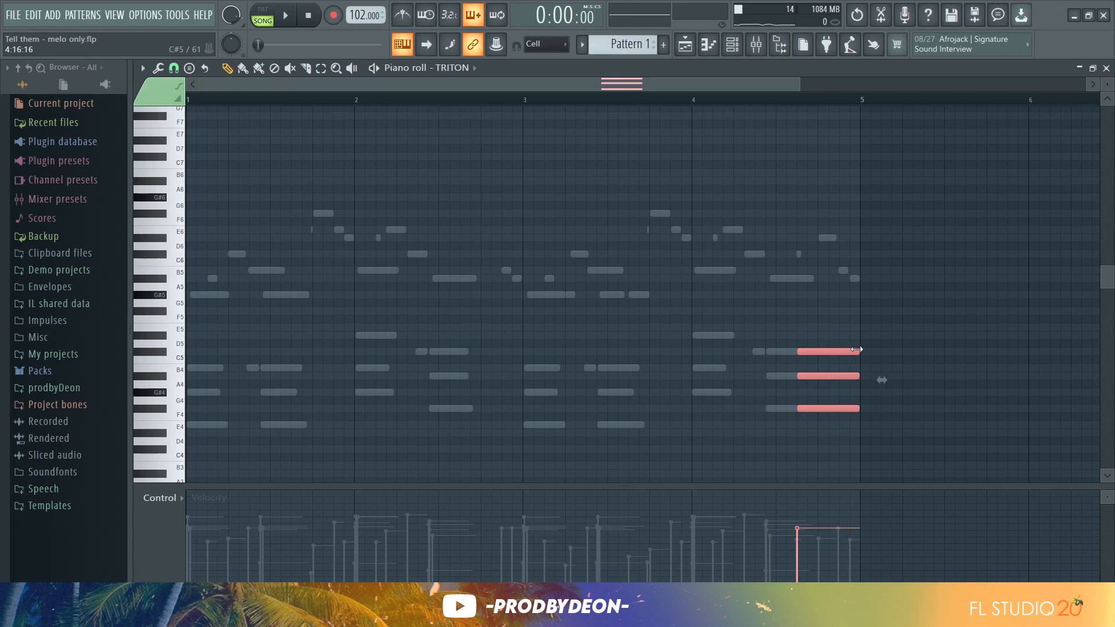
{"action": "key", "text": "ctrl+Up"}
{"action": "key", "text": "space"}
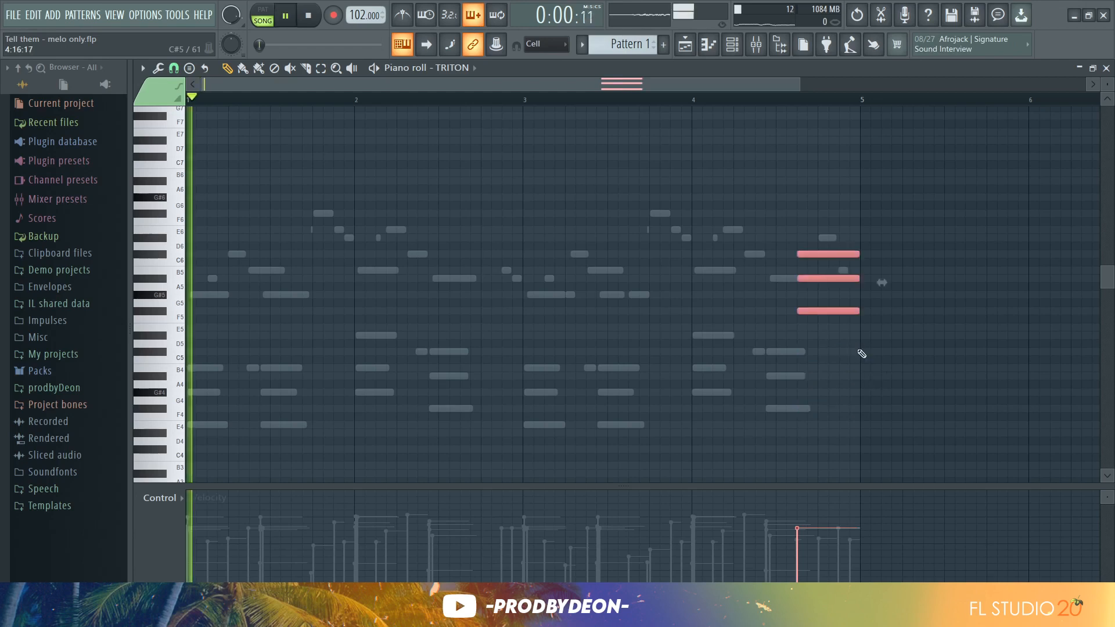
{"action": "left_click", "coordinate": [745, 102]}
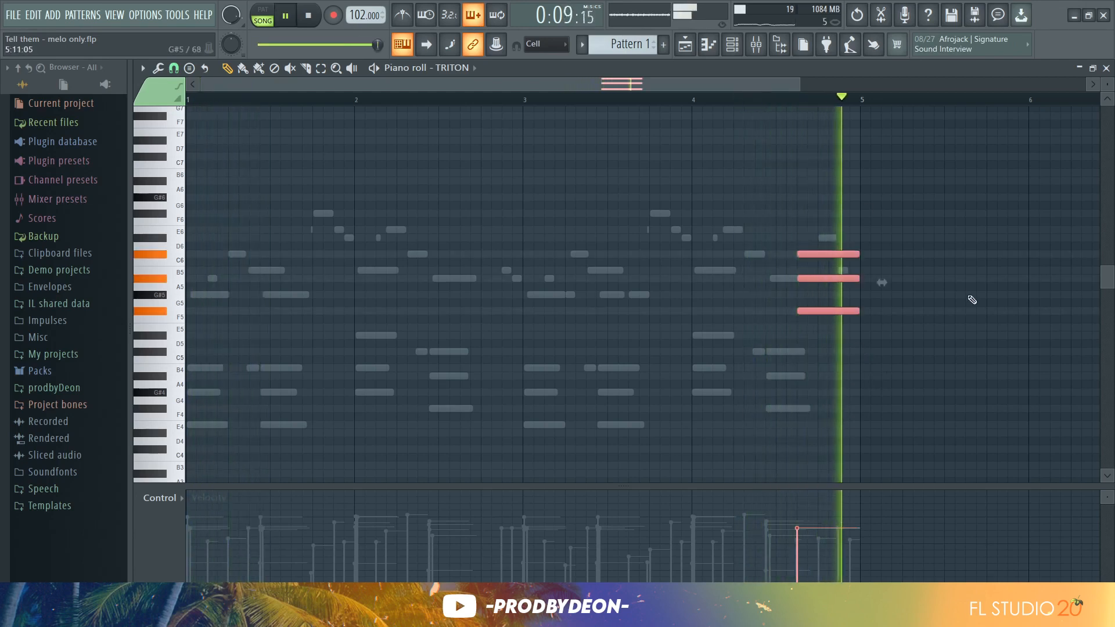
{"action": "key", "text": "space"}
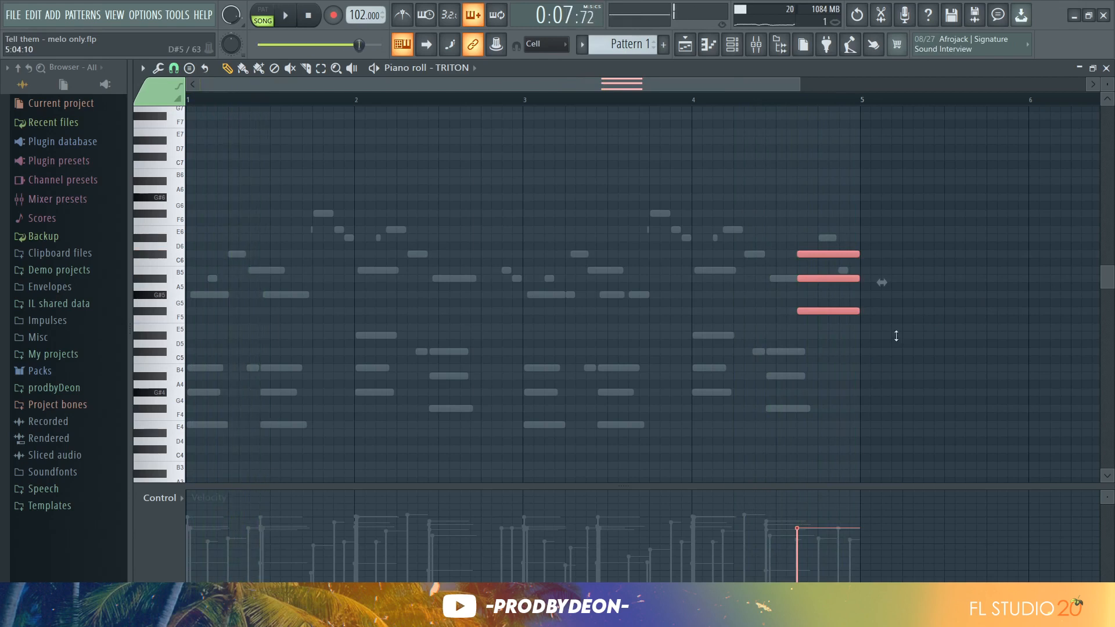
- Slightly randomize the velocities of the TRITON chord notes, using bipolar levels
{"action": "key", "text": "alt+r"}
{"action": "left_click_drag", "start_coordinate": [546, 399], "coordinate": [546, 410]}
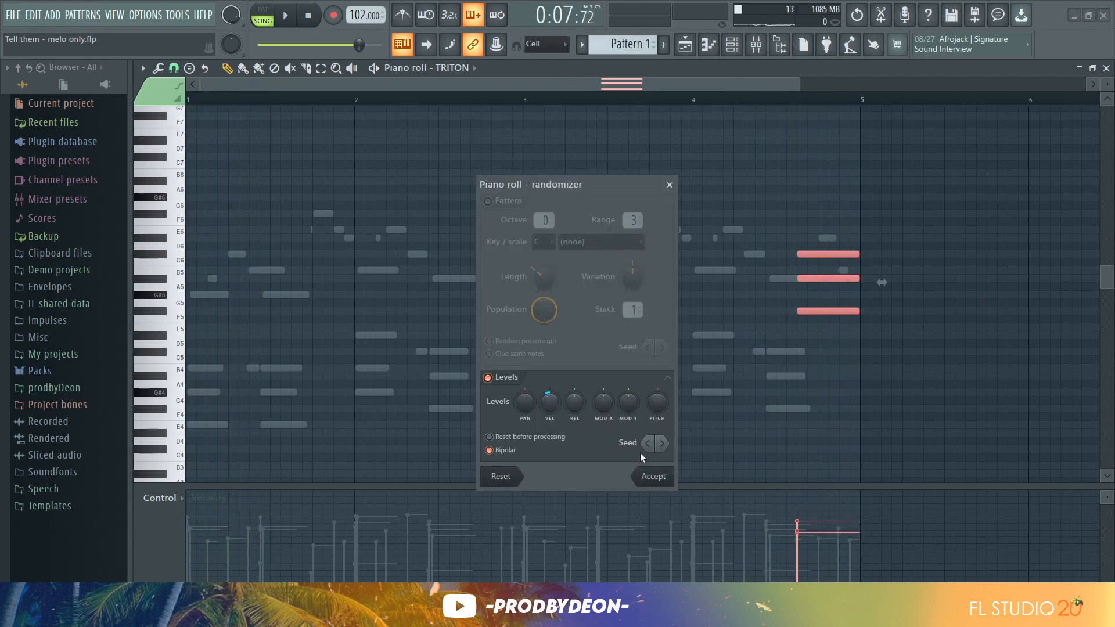
{"action": "left_click", "coordinate": [652, 477]}
- Strum the start and end times of the TRITON chord, audition it and accept the strumizer settings
{"action": "key", "text": "alt+s"}
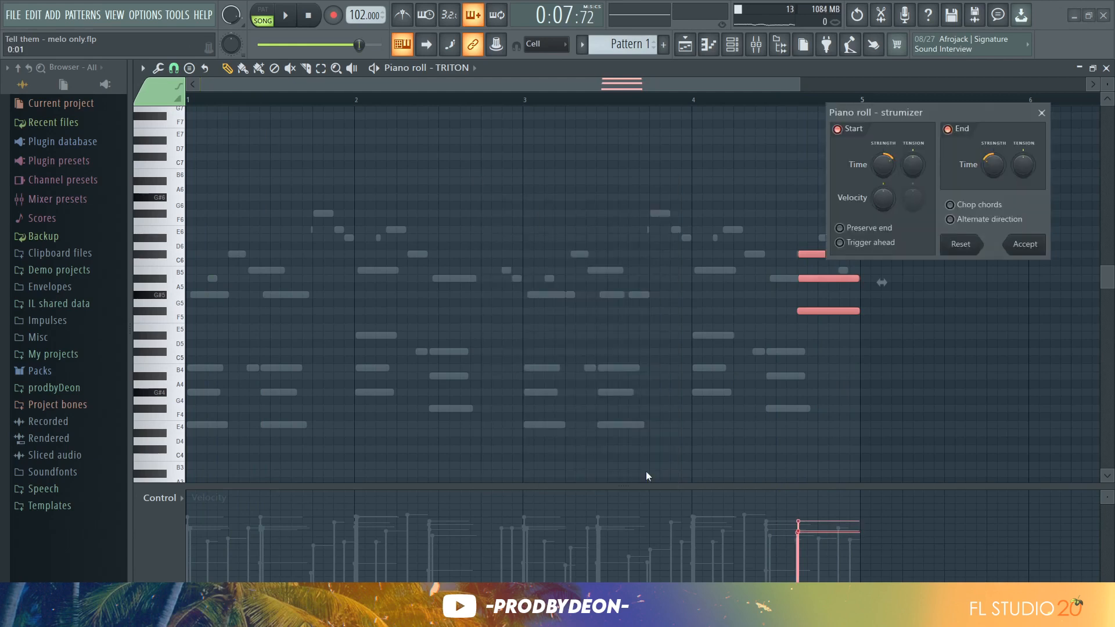
{"action": "key", "text": "space"}
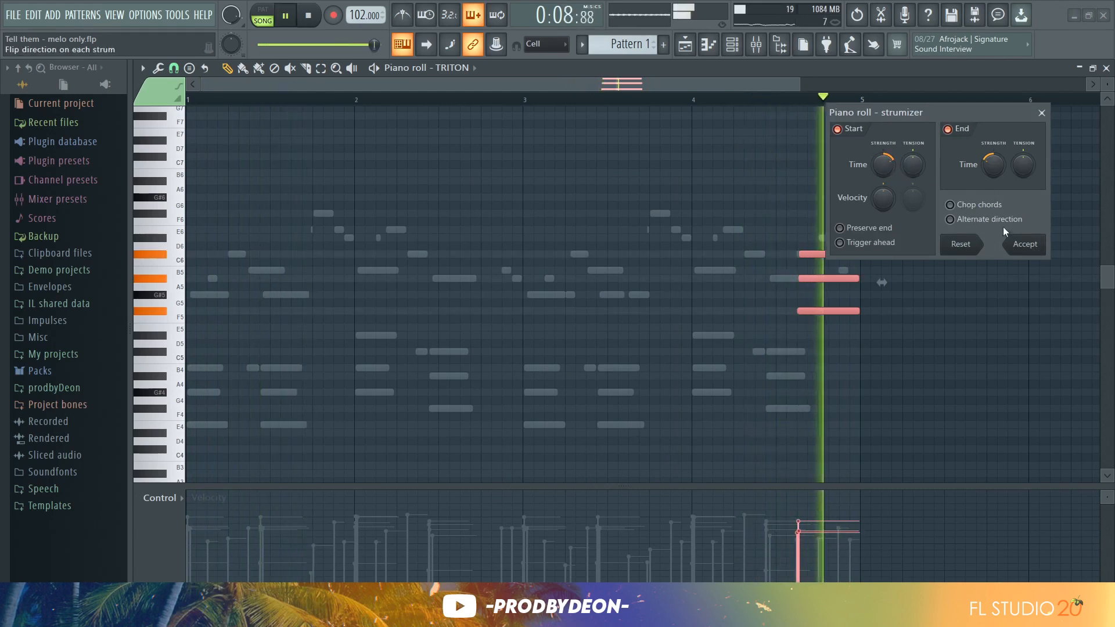
{"action": "left_click", "coordinate": [1021, 244]}
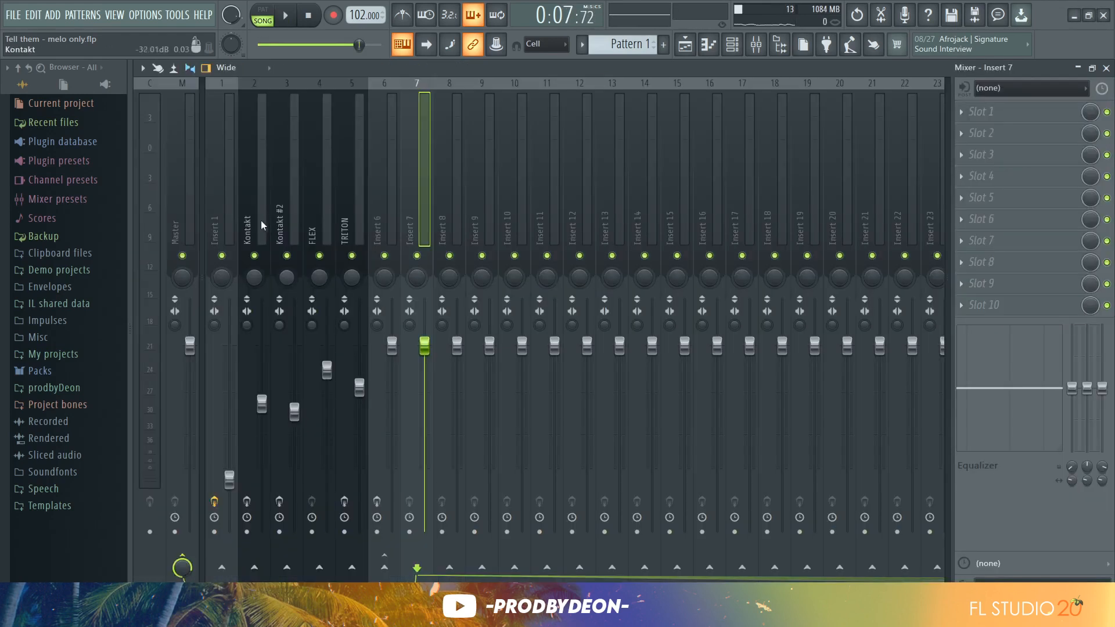
- Solo the Kontakt track in the mixer and play the loop to hear it alone
{"action": "key", "text": "F9"}
{"action": "left_click", "coordinate": [250, 200]}
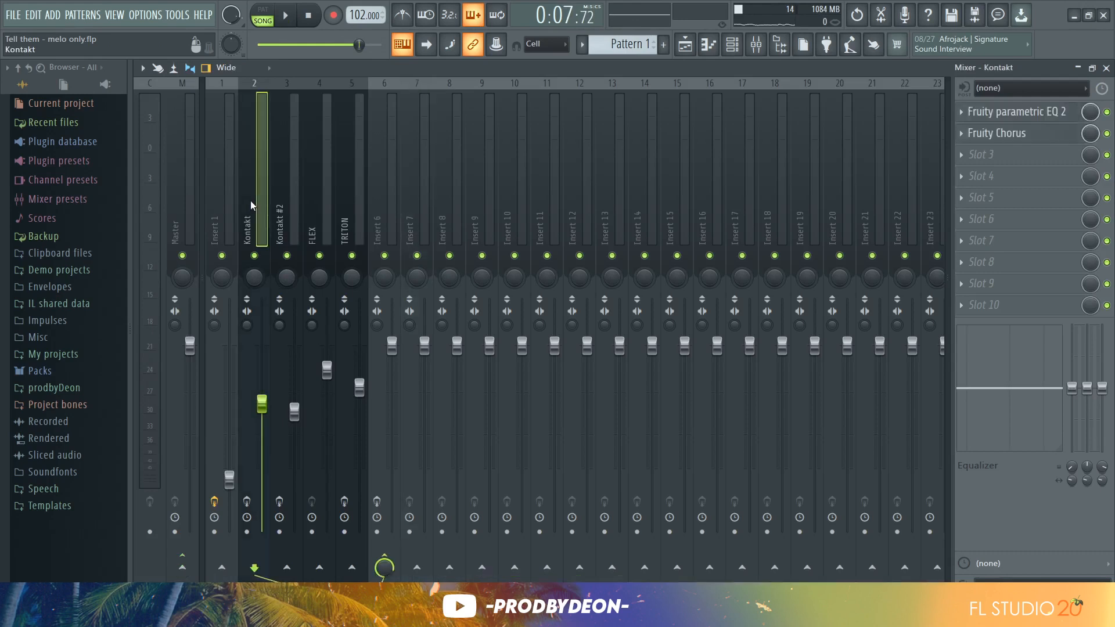
{"action": "right_click", "coordinate": [258, 257]}
{"action": "key", "text": "space"}
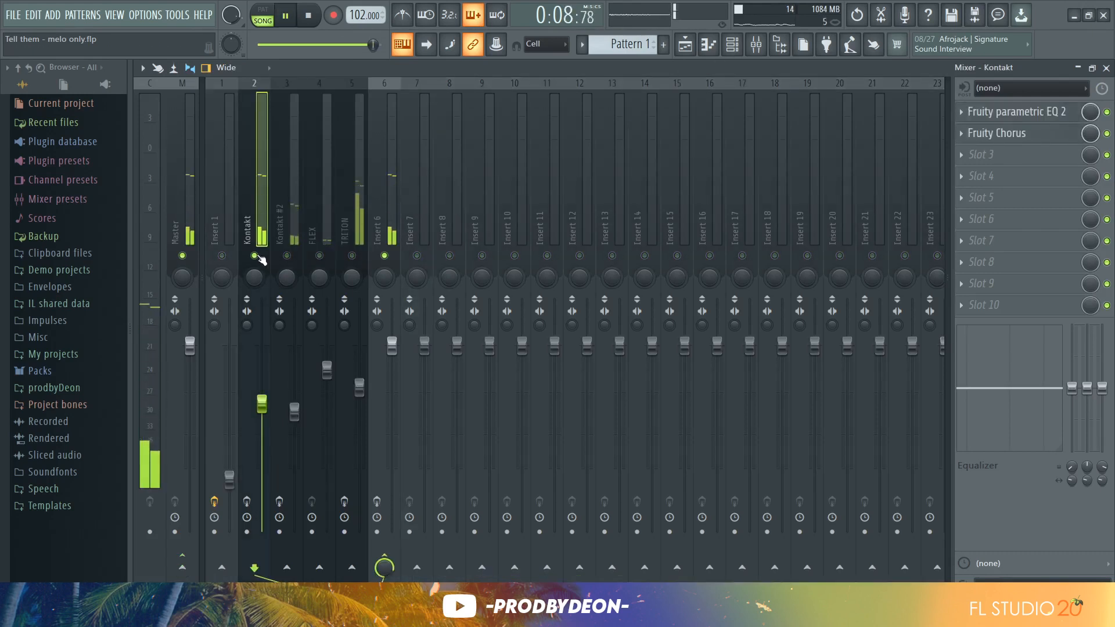
{"action": "left_click", "coordinate": [307, 19]}
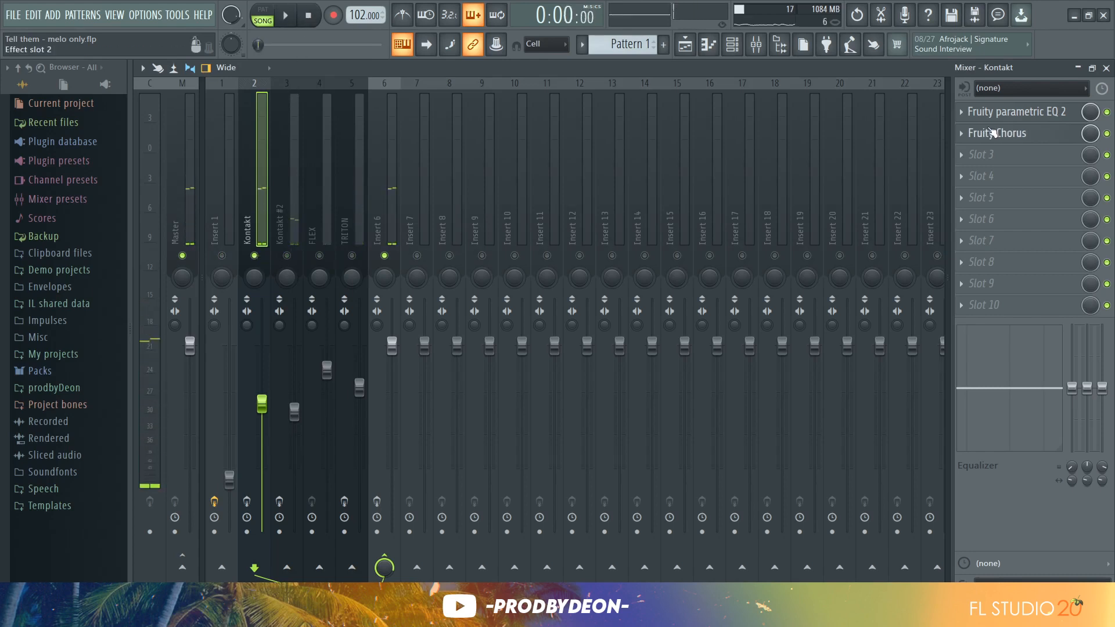
- Inspect the Fruity parametric EQ 2 and Fruity Chorus settings on the Kontakt track
{"action": "left_click", "coordinate": [1022, 112]}
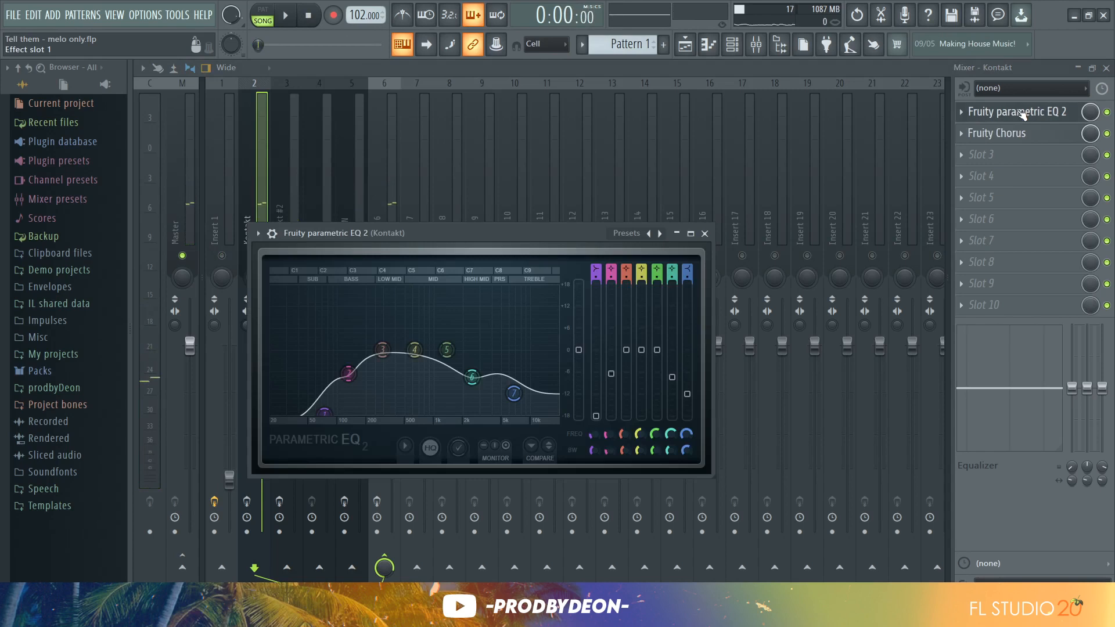
{"action": "left_click", "coordinate": [1022, 113]}
{"action": "left_click", "coordinate": [1020, 134]}
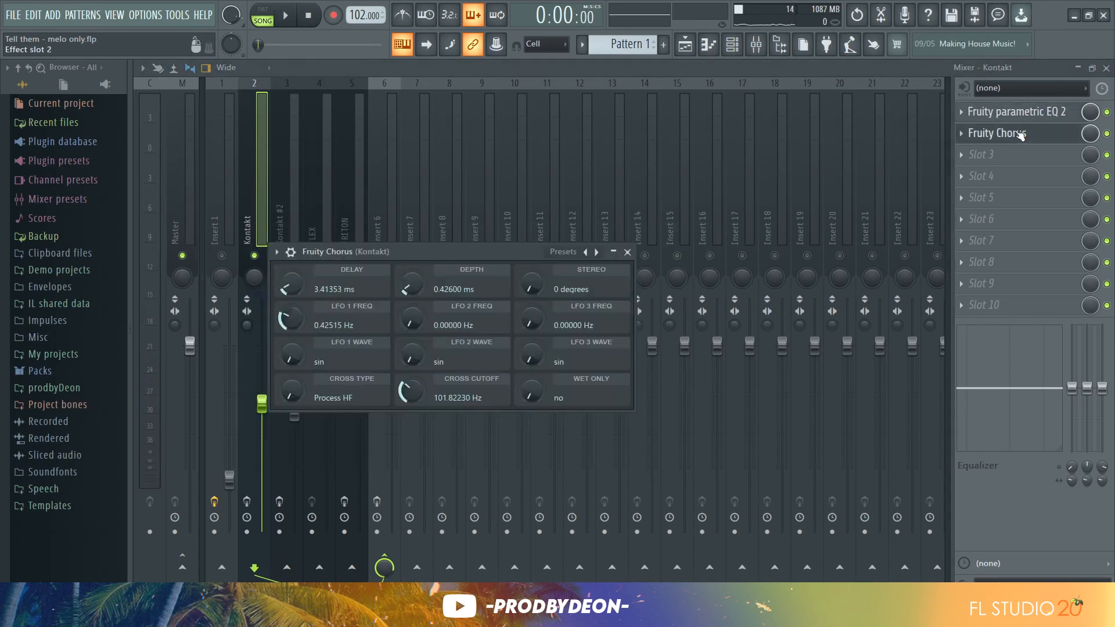
{"action": "left_click", "coordinate": [1021, 134]}
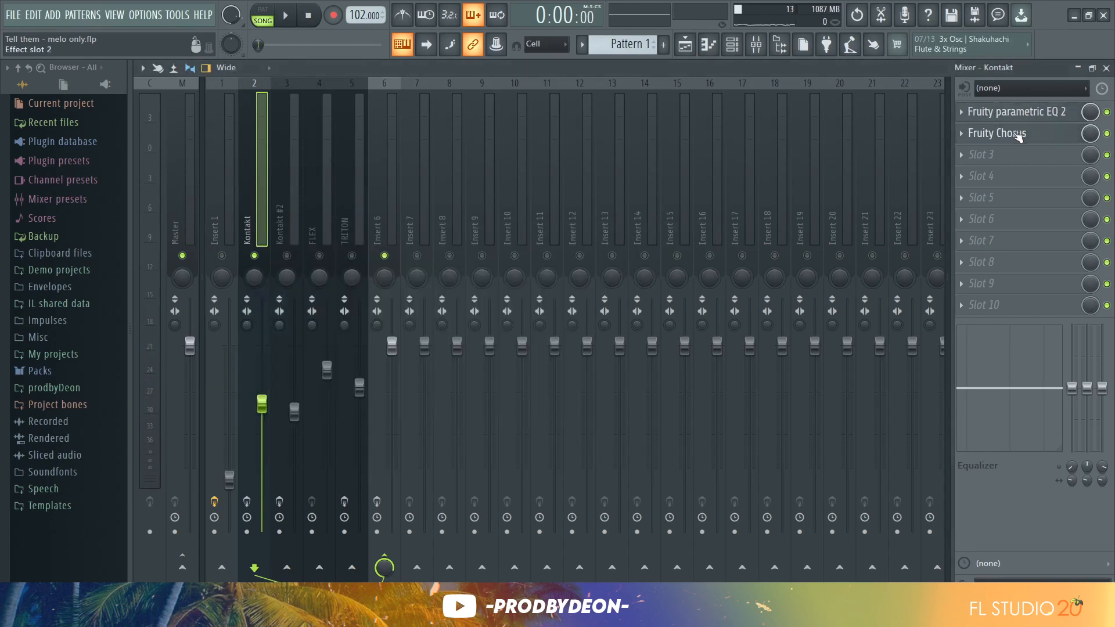
- Toggle the Kontakt track's effects switch, play the loop and raise the track volume to about 74%
{"action": "left_click", "coordinate": [247, 501]}
{"action": "key", "text": "space"}
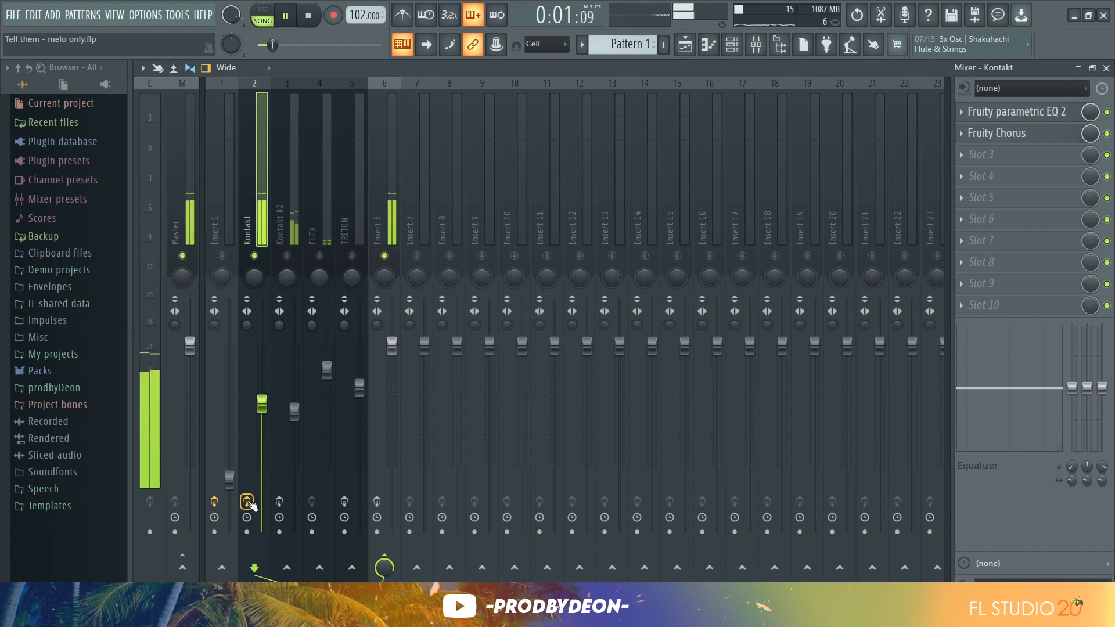
{"action": "left_click_drag", "start_coordinate": [263, 406], "coordinate": [263, 397]}
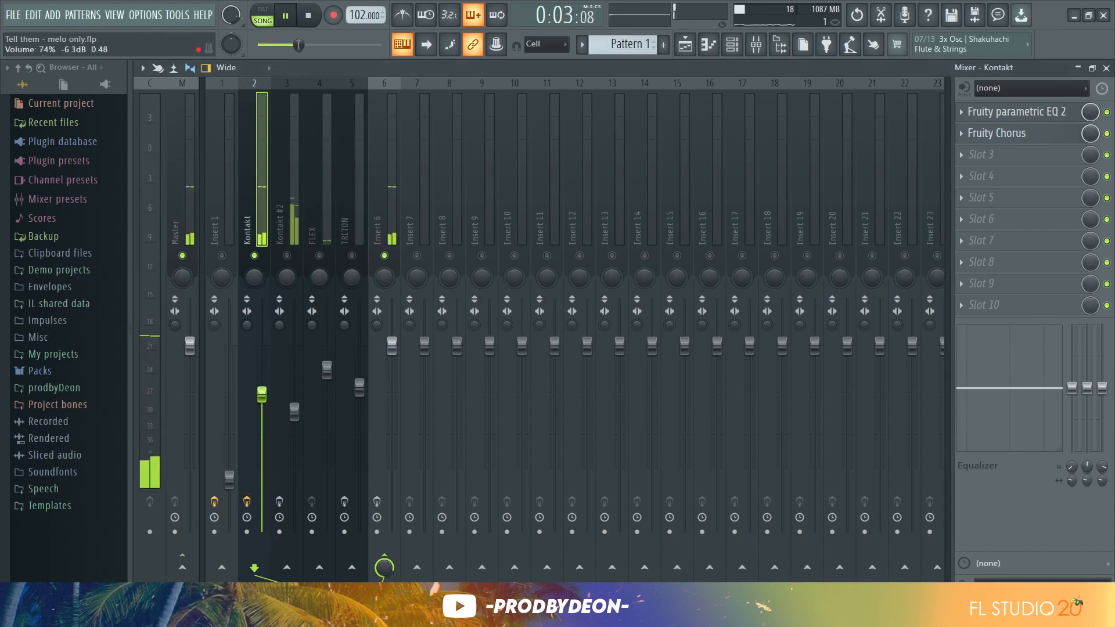
- On the Kontakt track's parametric EQ, move band 6 to about 2454 Hz and band 2 to 149 Hz at -6.2 dB
{"action": "left_click", "coordinate": [1003, 114]}
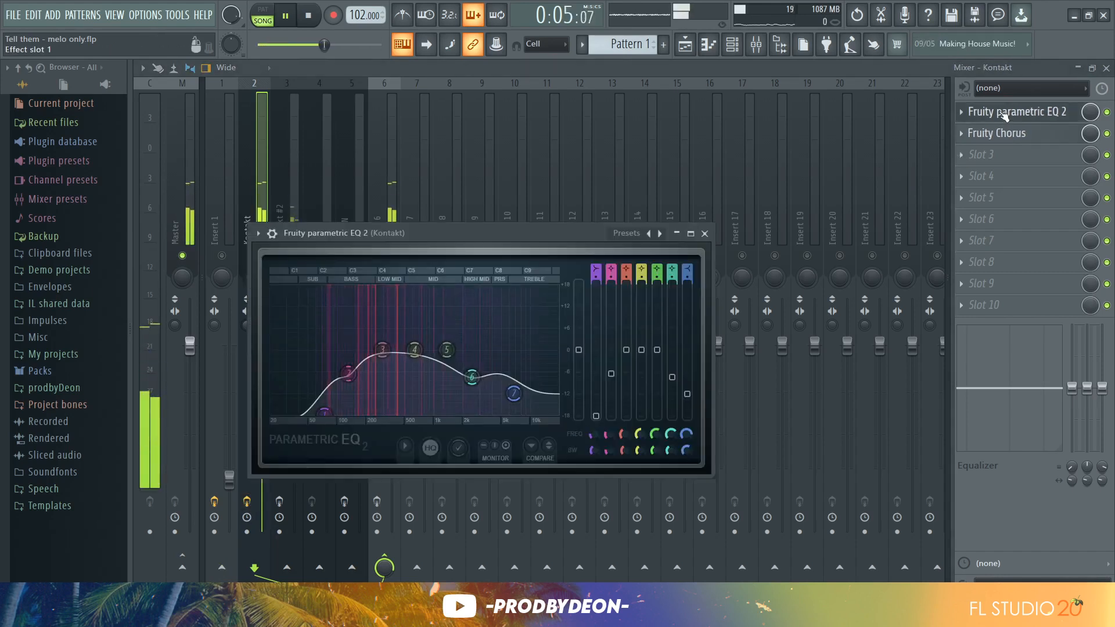
{"action": "left_click_drag", "start_coordinate": [472, 377], "coordinate": [475, 373]}
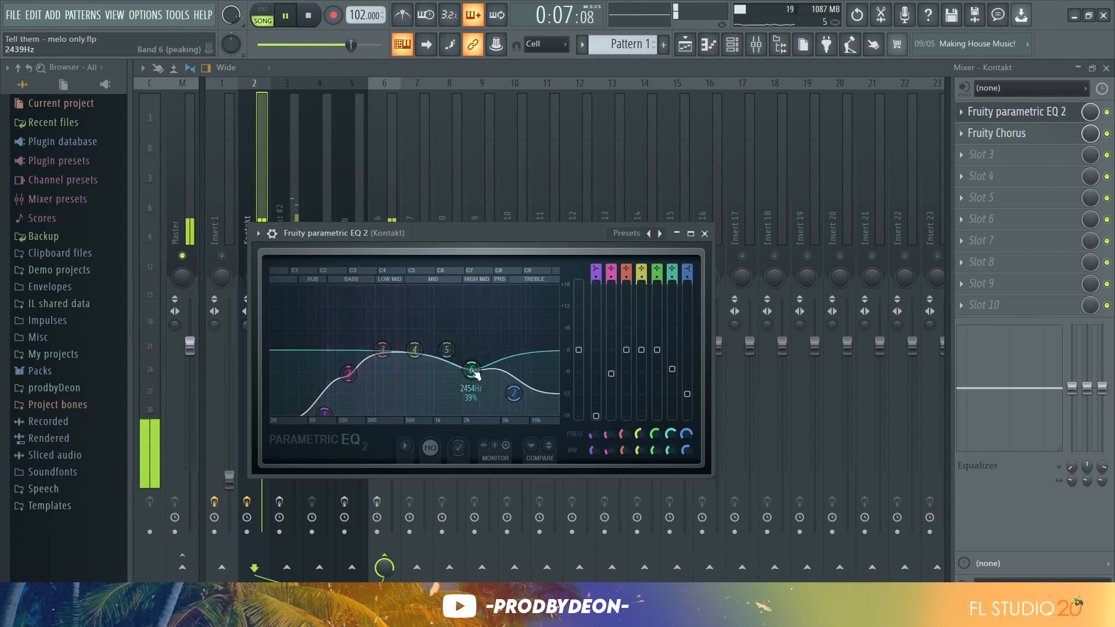
{"action": "left_click_drag", "start_coordinate": [348, 373], "coordinate": [353, 372]}
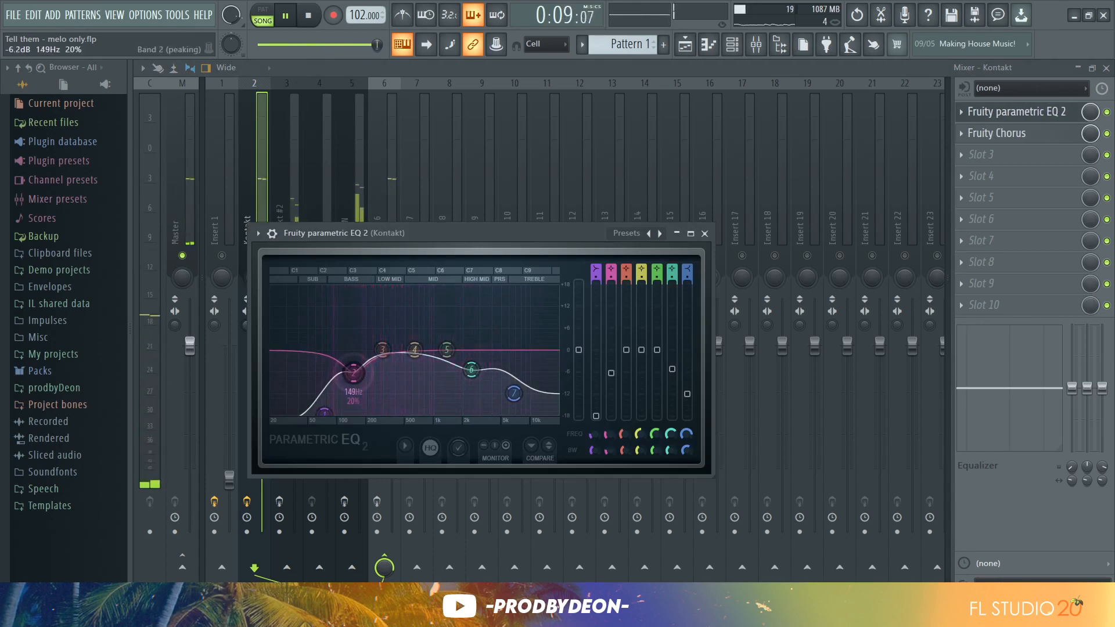
- Close the Kontakt track's parametric EQ and set the depth of its Fruity Chorus to 0.843 ms
{"action": "left_click", "coordinate": [690, 234]}
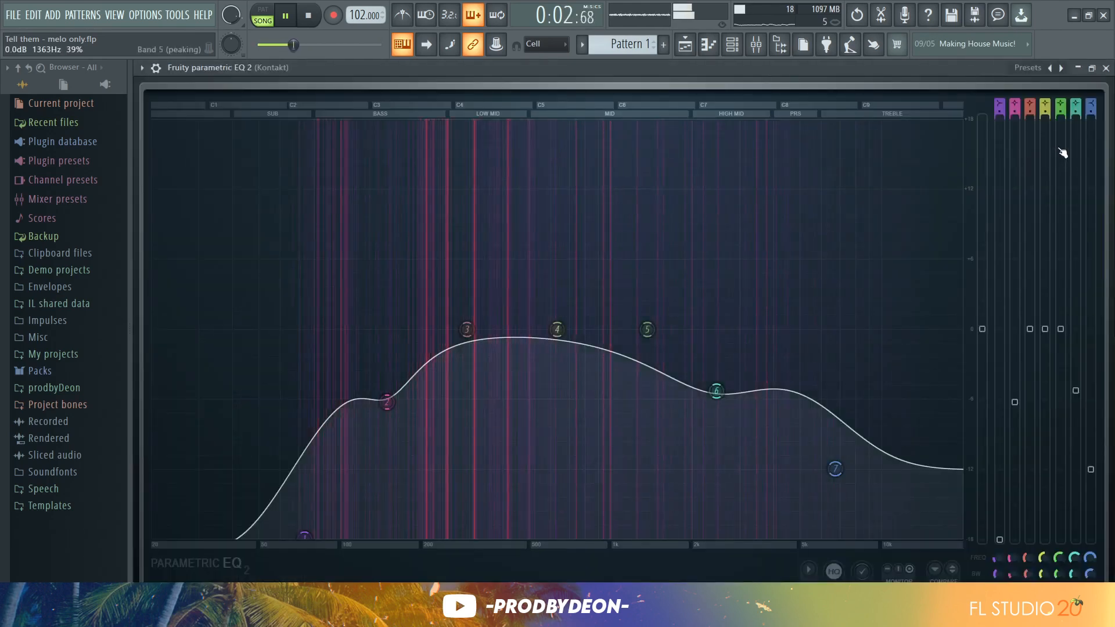
{"action": "left_click", "coordinate": [1106, 68]}
{"action": "left_click", "coordinate": [1017, 134]}
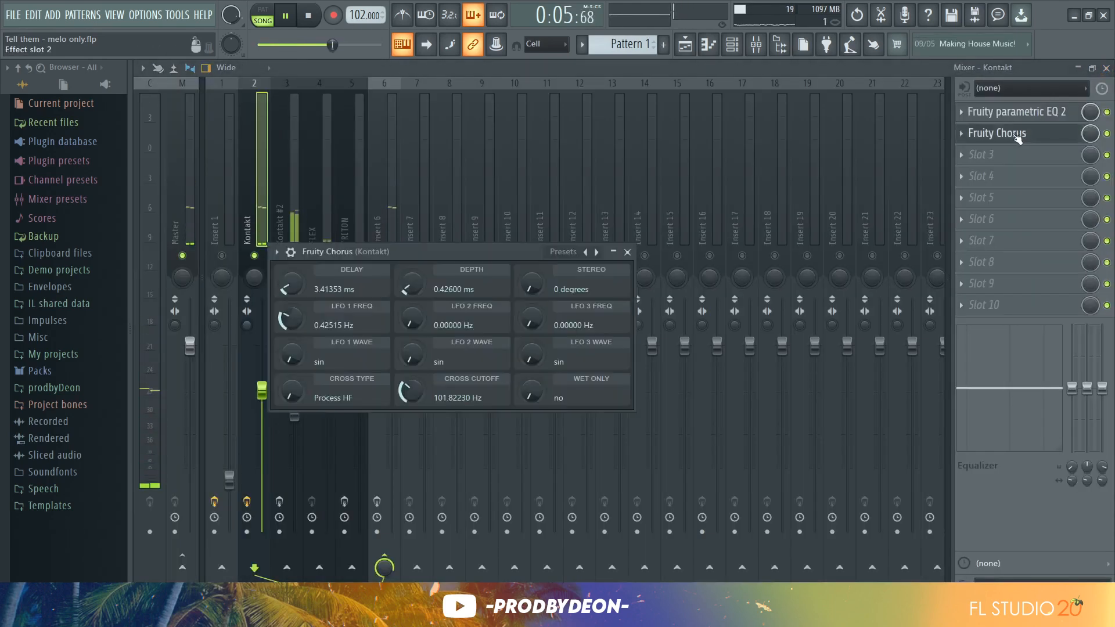
{"action": "left_click_drag", "start_coordinate": [412, 284], "coordinate": [413, 255]}
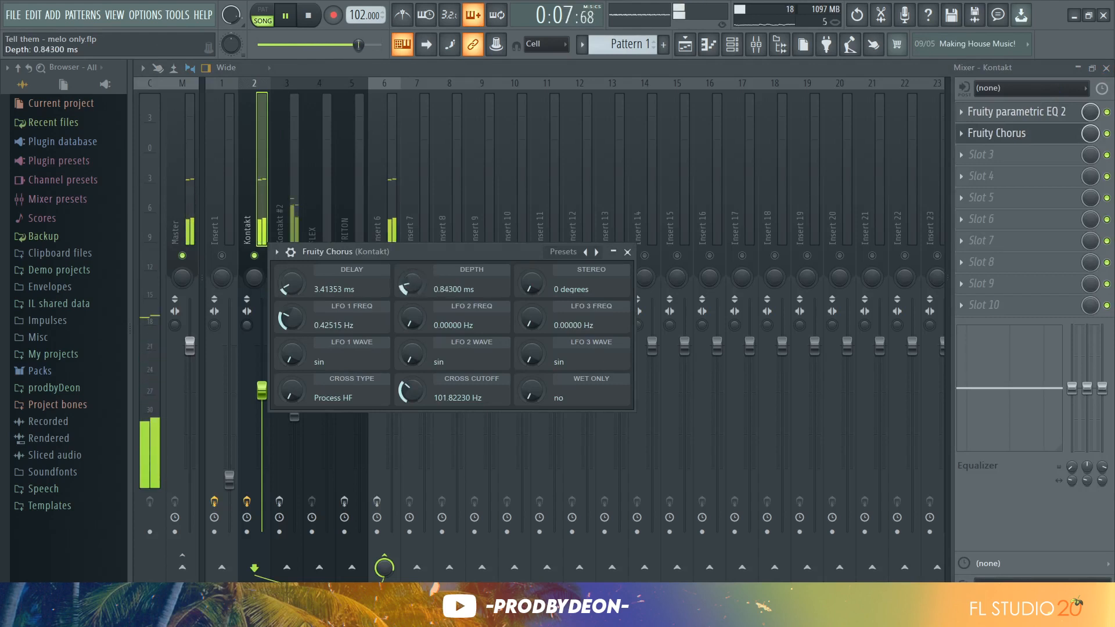
{"action": "left_click", "coordinate": [627, 252]}
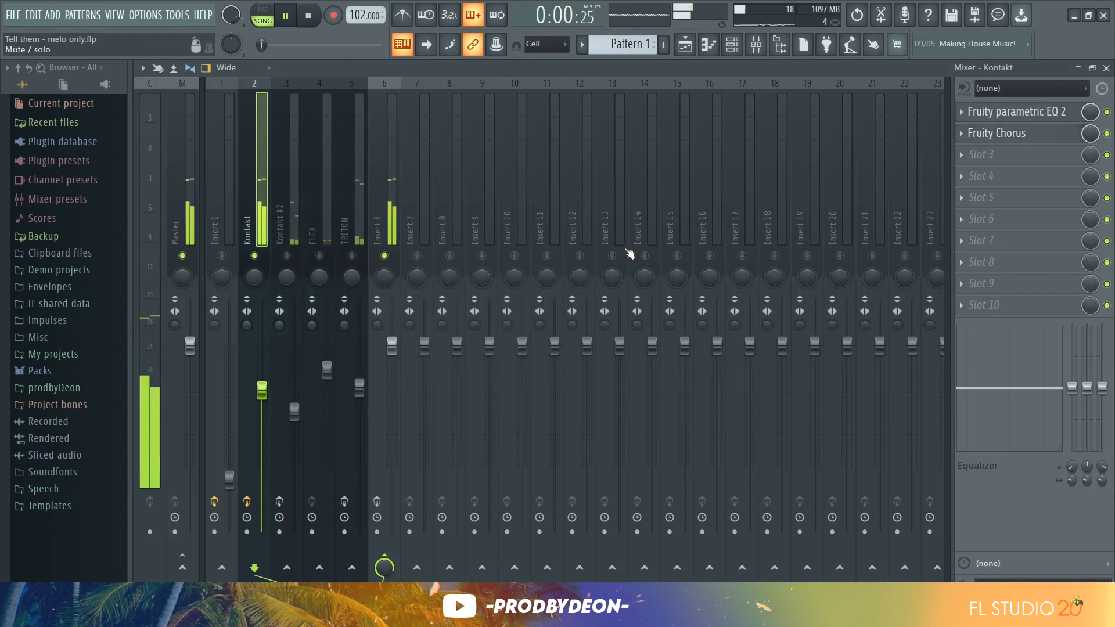
{"action": "key", "text": "space"}
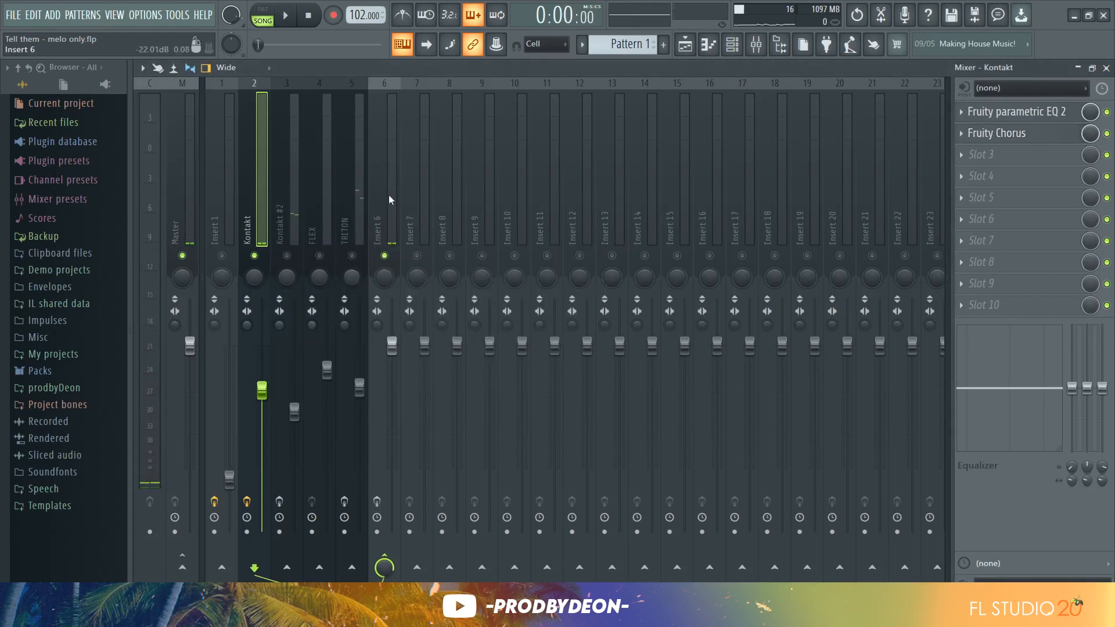
- Unmute the FLEX and Kontakt #2 tracks alongside Kontakt, briefly playing the loop in between
{"action": "left_click", "coordinate": [288, 214]}
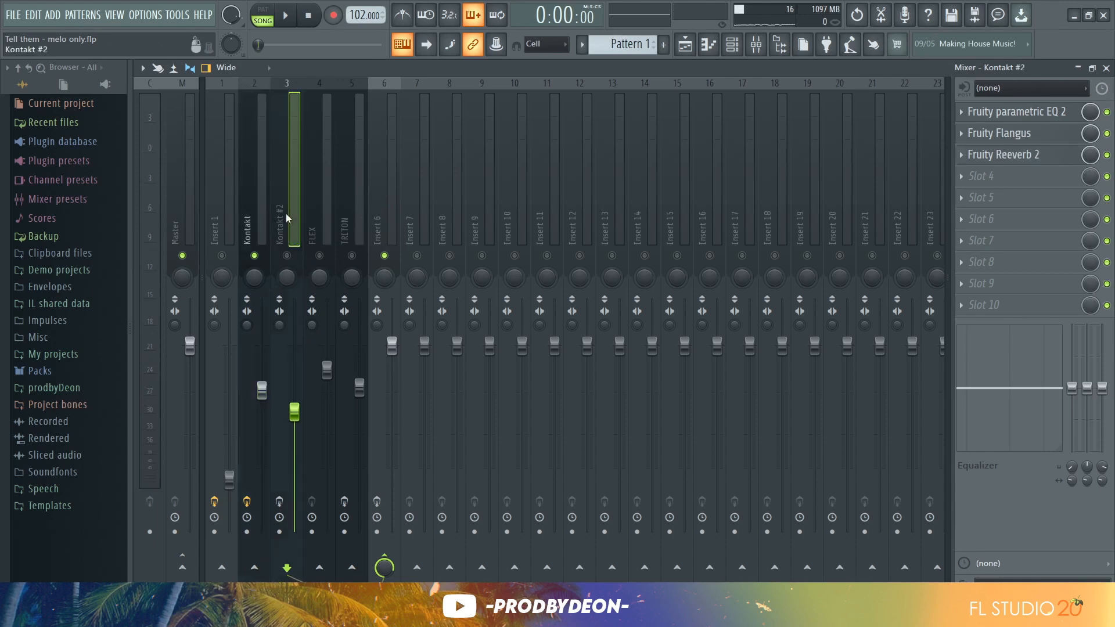
{"action": "left_click", "coordinate": [318, 225]}
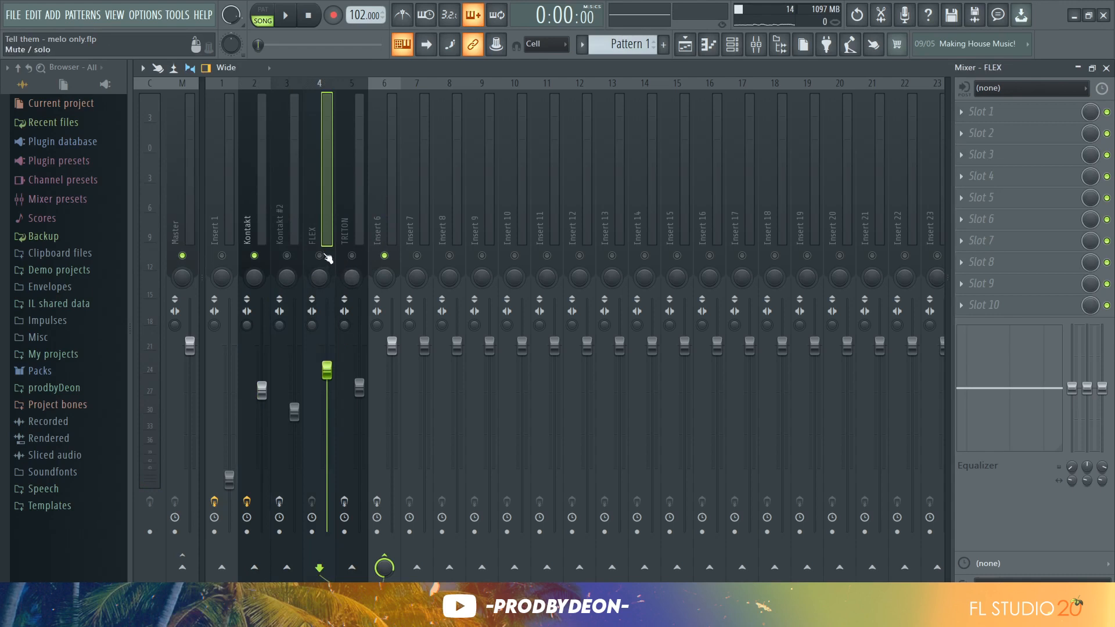
{"action": "key", "text": "space"}
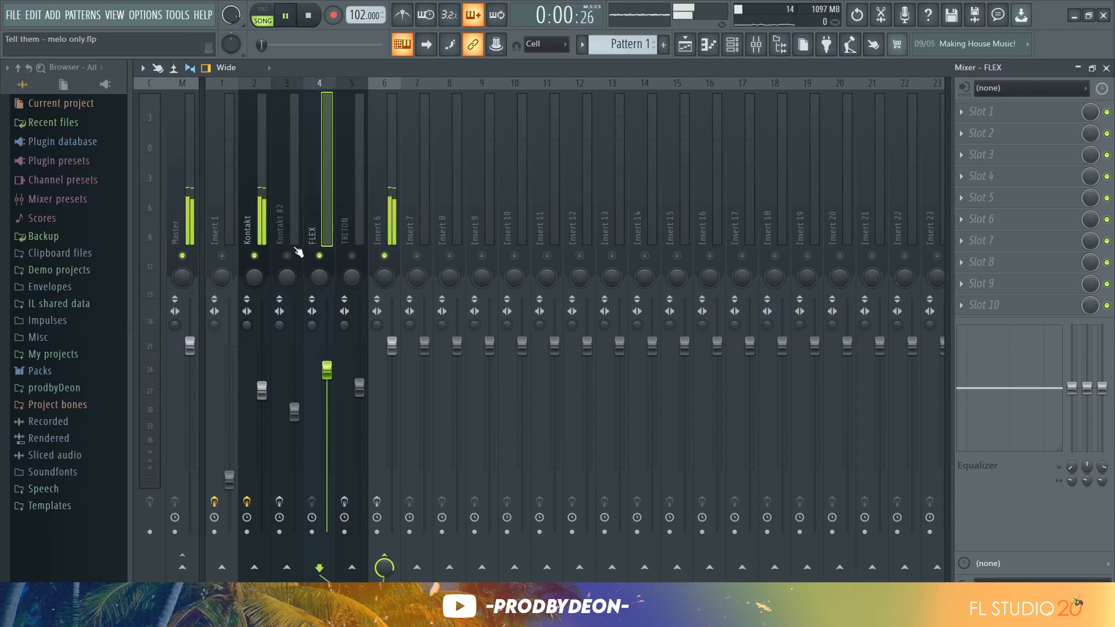
{"action": "key", "text": "space"}
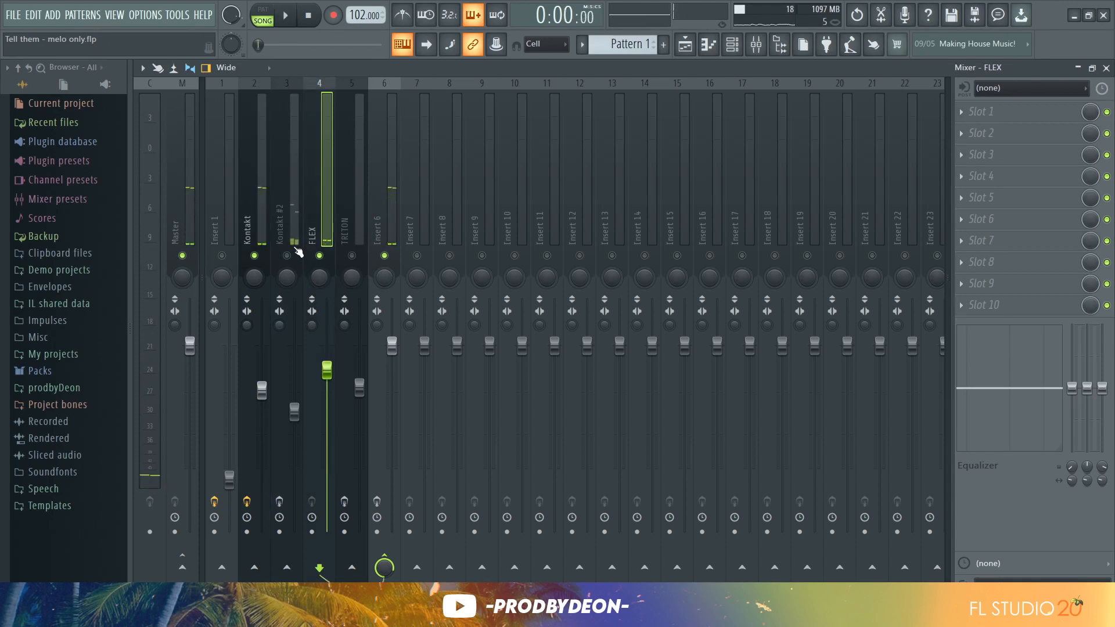
{"action": "left_click", "coordinate": [293, 248]}
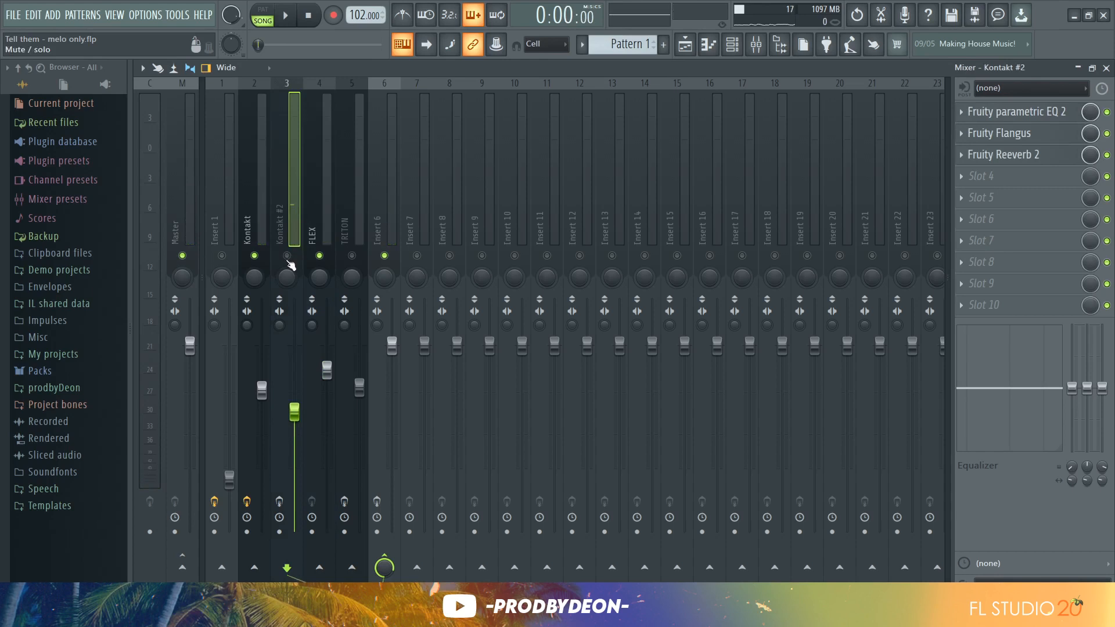
{"action": "left_click", "coordinate": [288, 260]}
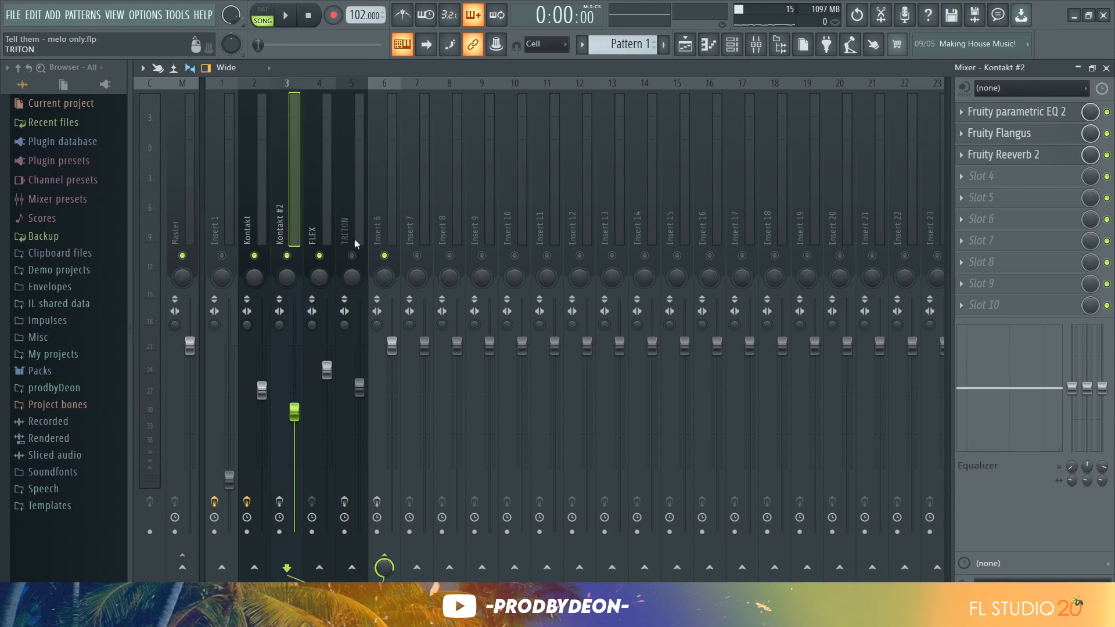
- Solo Kontakt #2 and inspect its Fruity parametric EQ 2, Fruity Flangus and Fruity Reeverb 2 settings
{"action": "left_click", "coordinate": [1012, 119]}
{"action": "left_click", "coordinate": [1012, 121]}
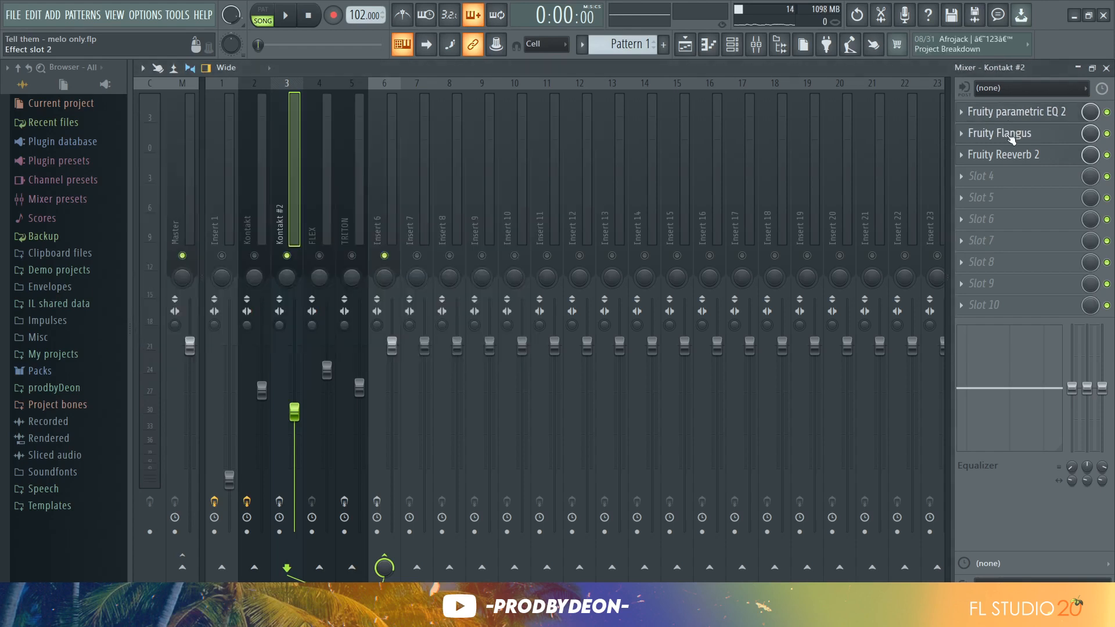
{"action": "left_click", "coordinate": [1011, 134]}
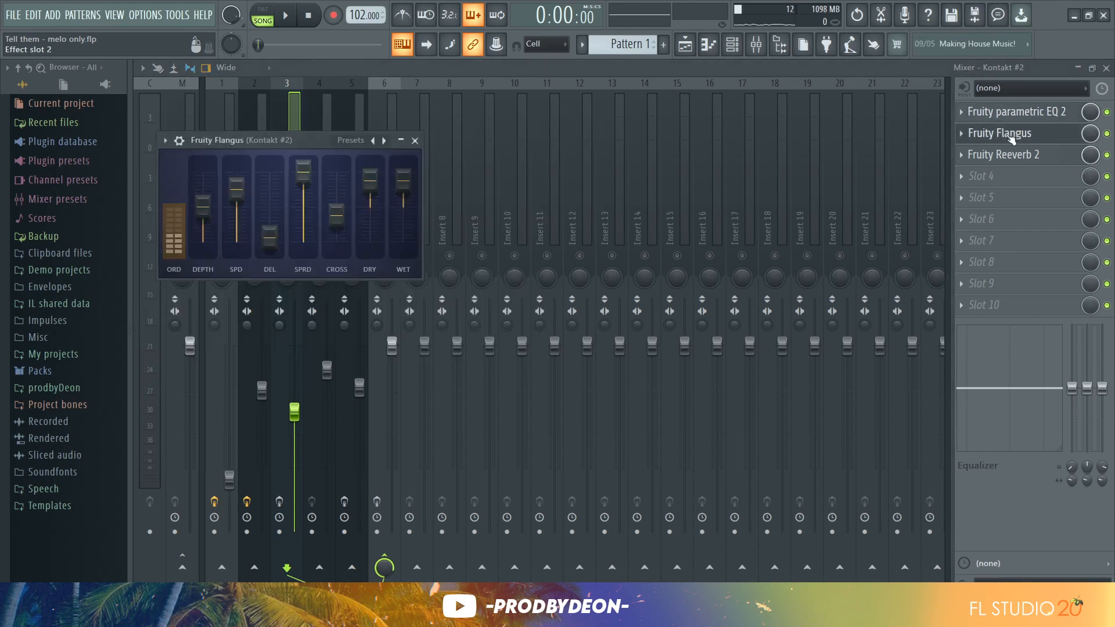
{"action": "left_click", "coordinate": [1011, 134]}
{"action": "left_click", "coordinate": [1004, 158]}
{"action": "left_click", "coordinate": [1005, 160]}
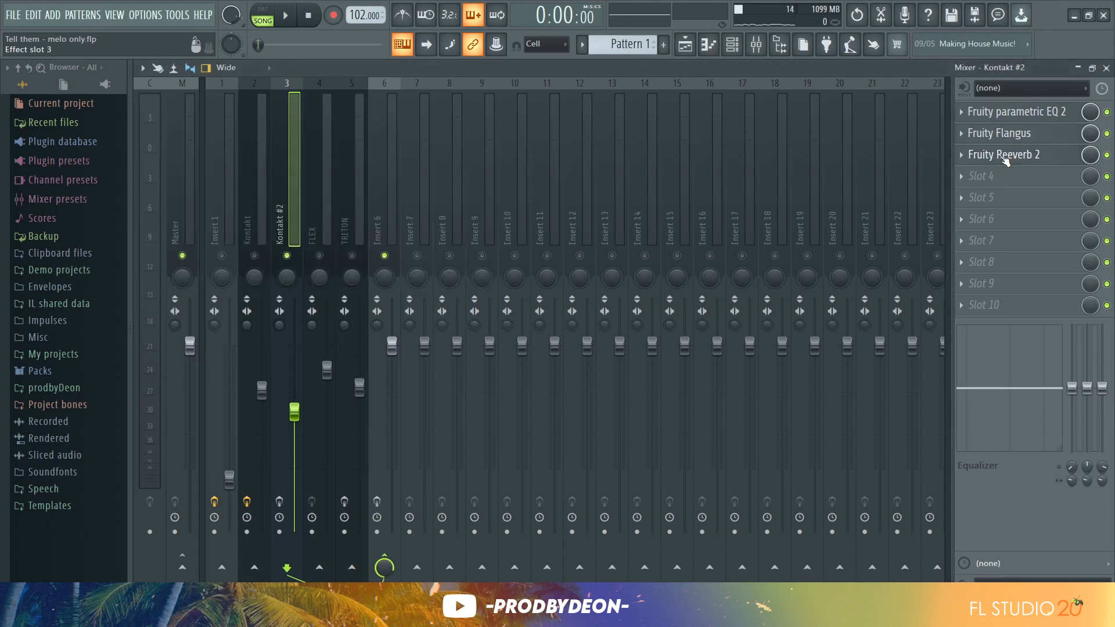
- Play the soloed Kontakt #2 loop without effects, then enable the track's effects and play it again
{"action": "key", "text": "space"}
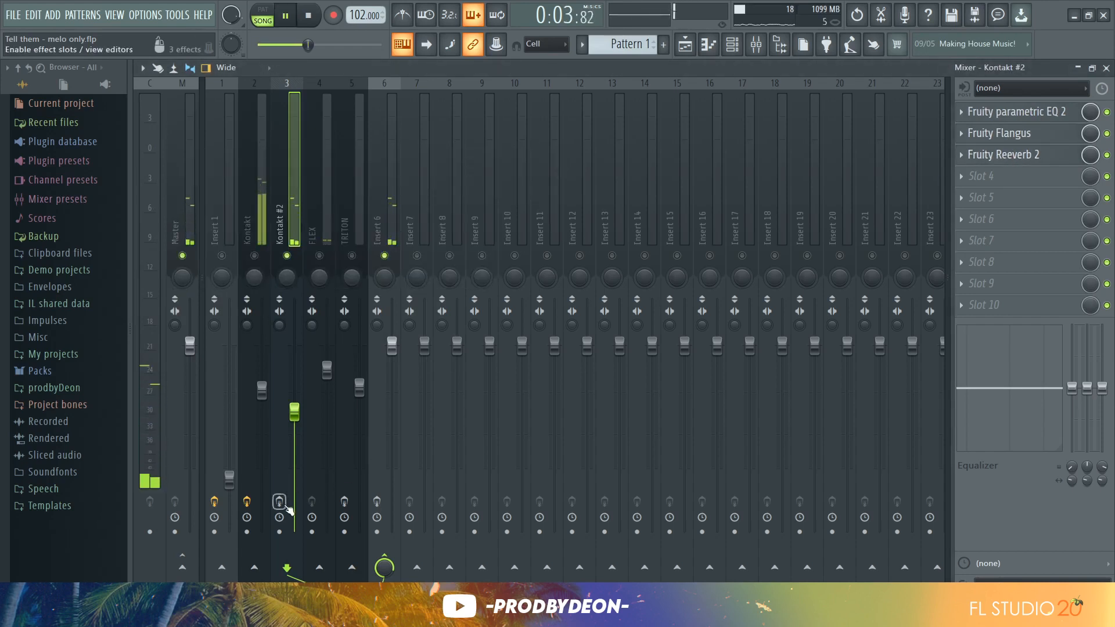
{"action": "key", "text": "space"}
{"action": "key", "text": "space"}
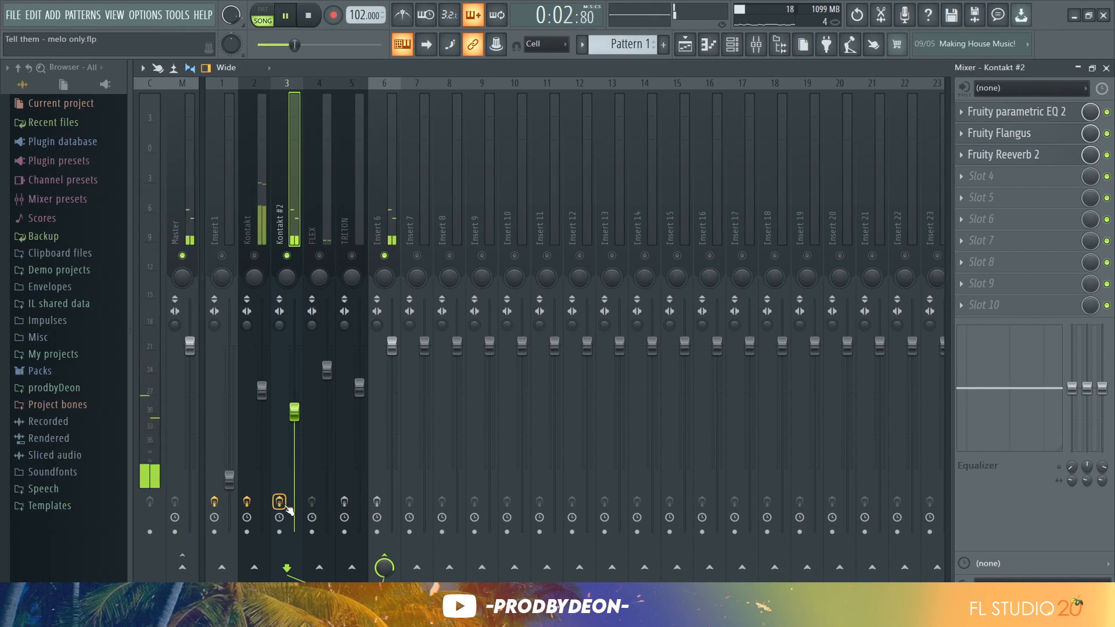
{"action": "key", "text": "space"}
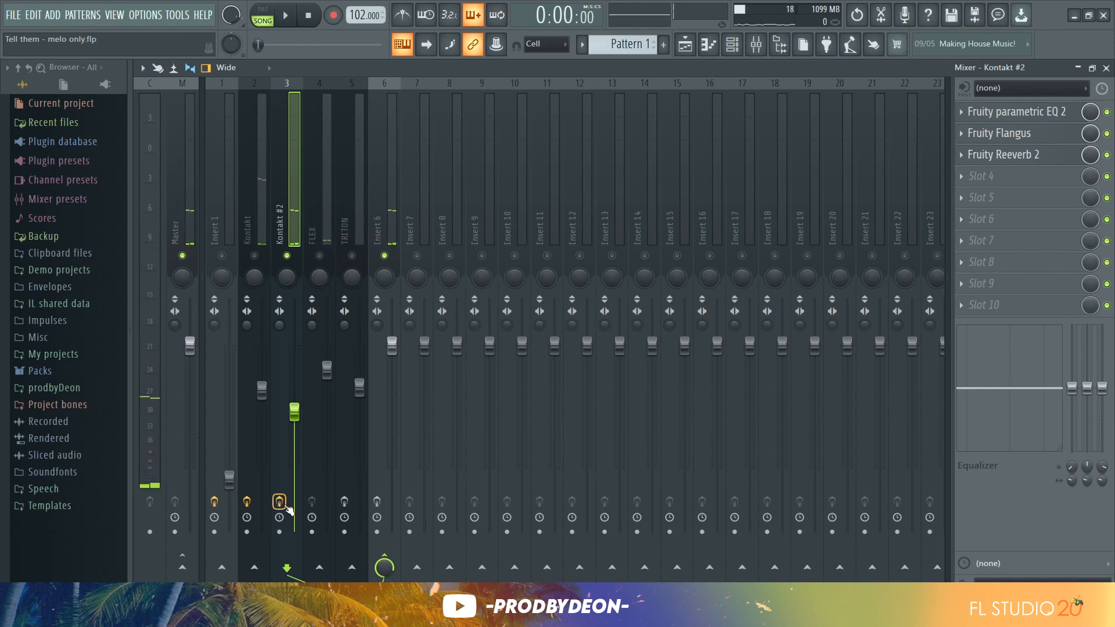
- Unmute Kontakt and FLEX alongside Kontakt #2, and play the loop while selecting the Insert 6 bus
{"action": "left_click", "coordinate": [256, 257]}
{"action": "left_click", "coordinate": [320, 257]}
{"action": "key", "text": "space"}
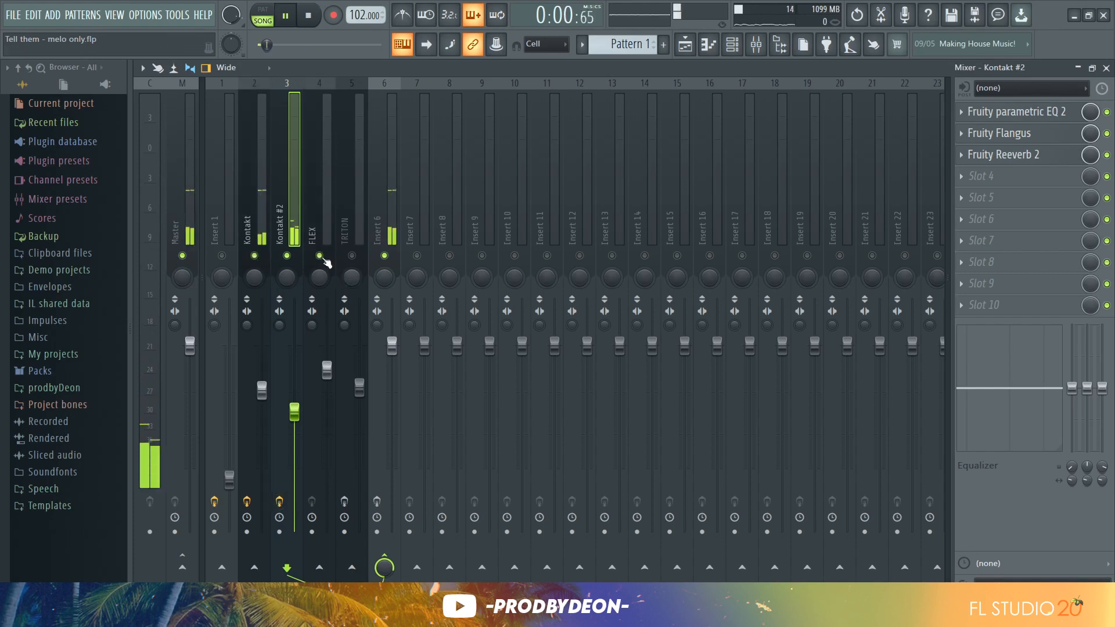
{"action": "left_click", "coordinate": [386, 215]}
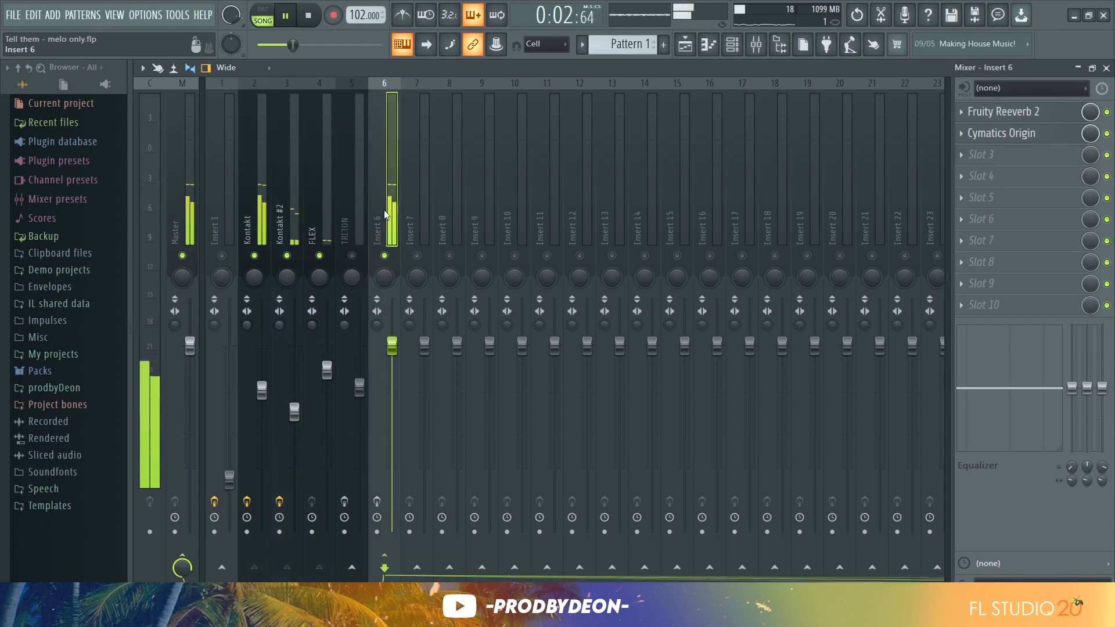
{"action": "key", "text": "space"}
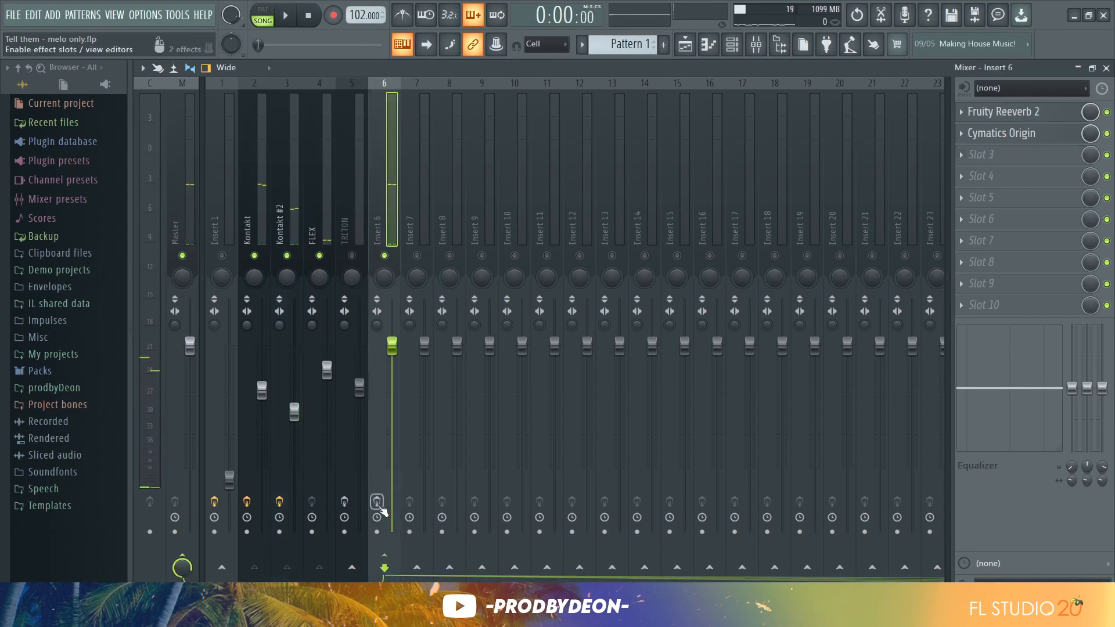
- Enable Insert 6's effects, check its Fruity Reeverb 2, and set Cymatics Origin to 34199 Hz resample frequency and 3% noise level
{"action": "left_click", "coordinate": [377, 501]}
{"action": "left_click", "coordinate": [1001, 113]}
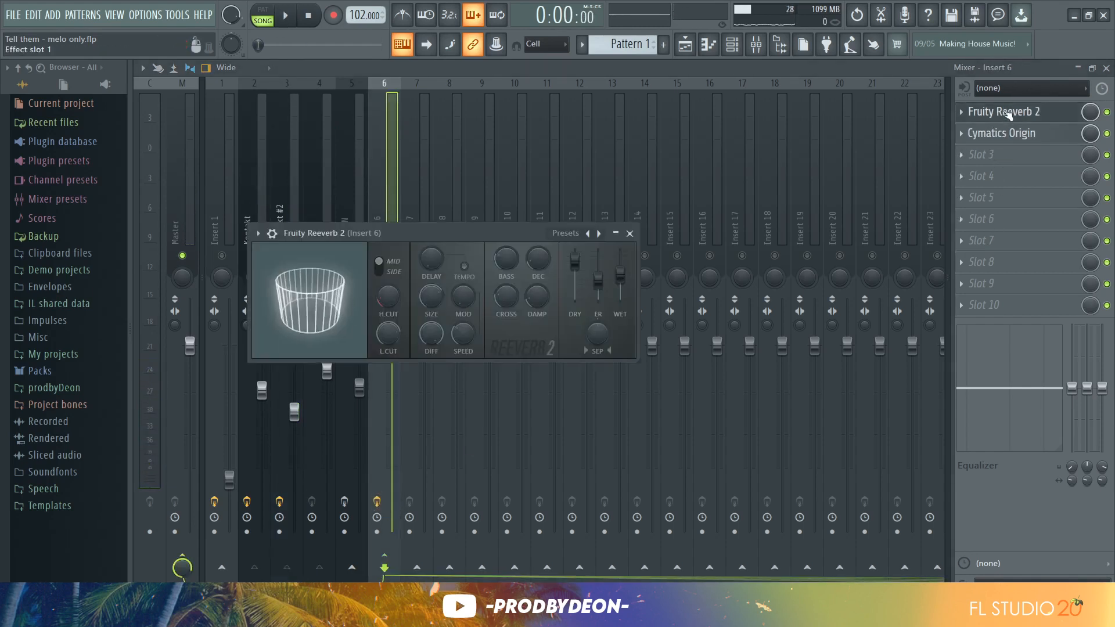
{"action": "left_click", "coordinate": [1002, 113]}
{"action": "left_click", "coordinate": [1002, 134]}
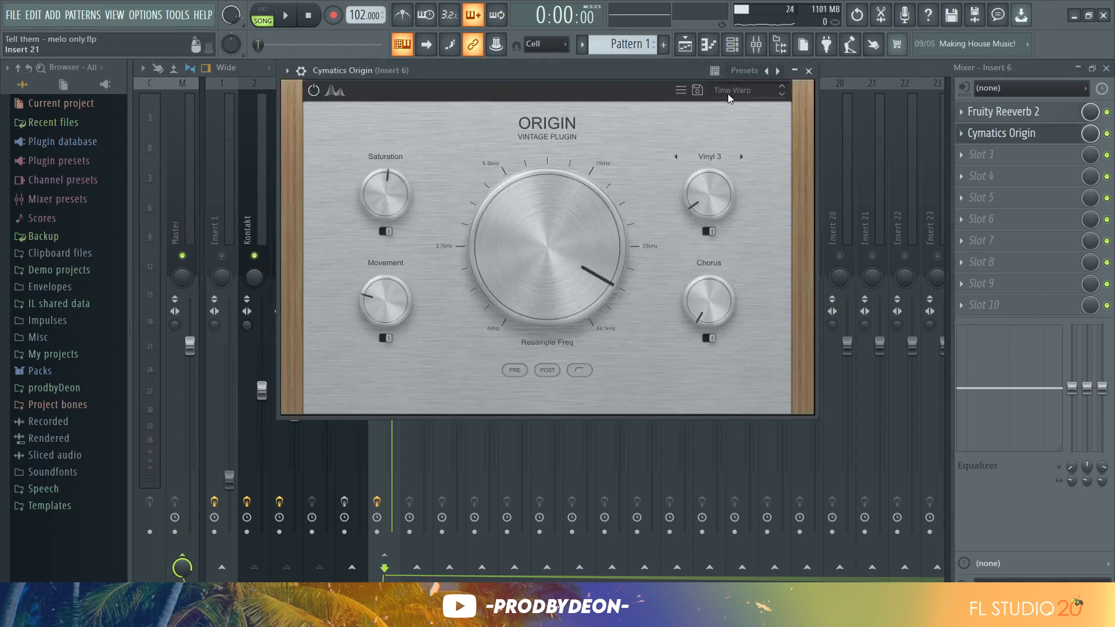
{"action": "scroll", "coordinate": [556, 259], "scroll_direction": "up", "scroll_amount": 4}
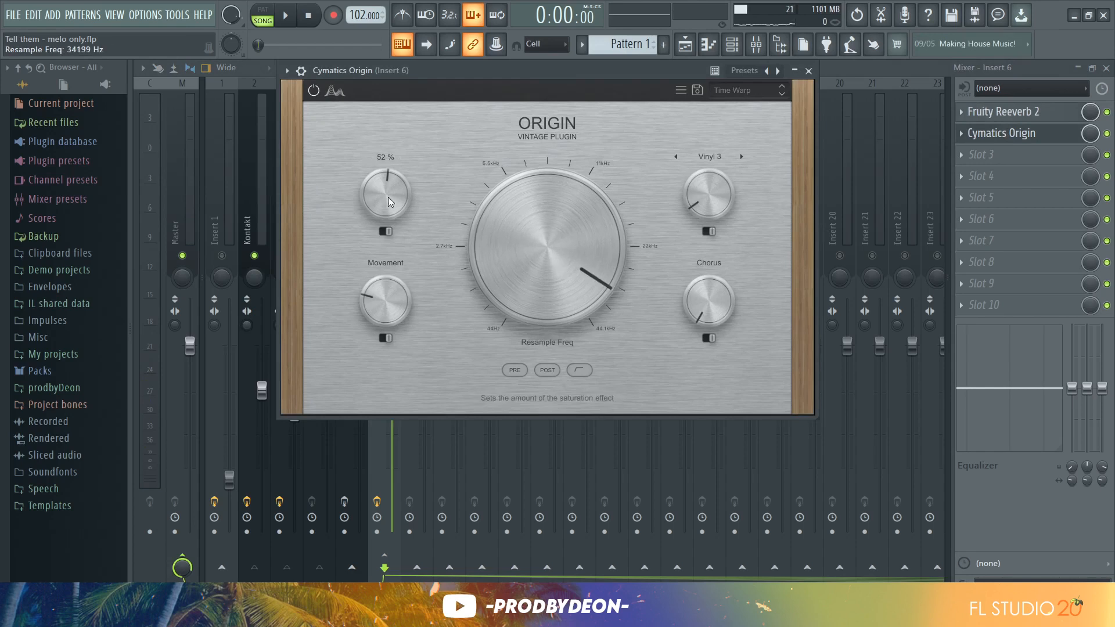
{"action": "scroll", "coordinate": [392, 194], "scroll_direction": "down", "scroll_amount": 1}
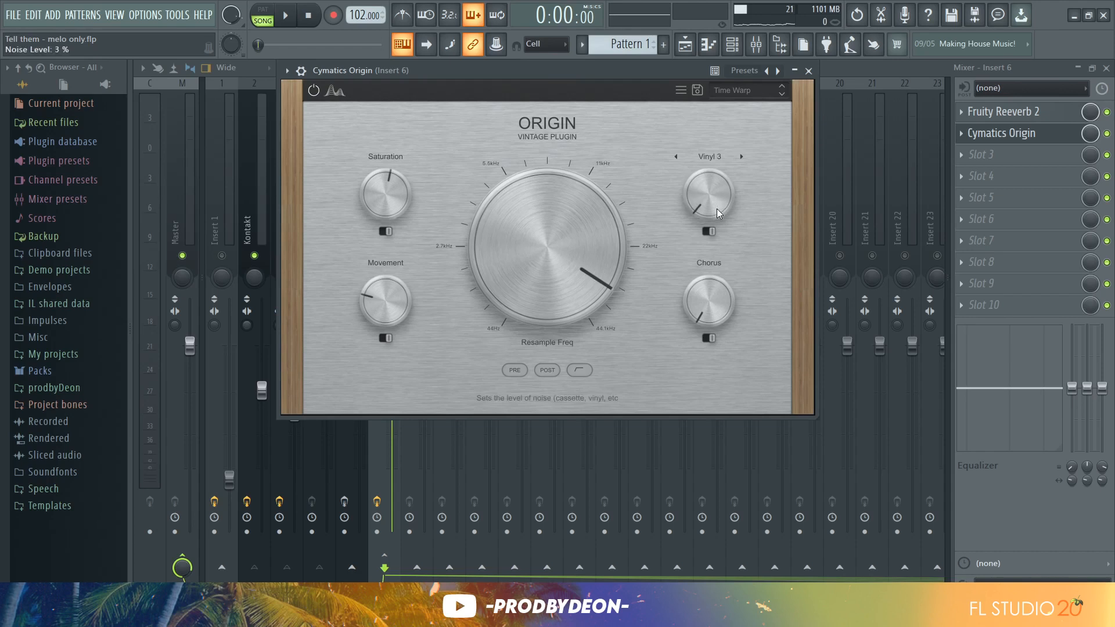
{"action": "left_click", "coordinate": [808, 72]}
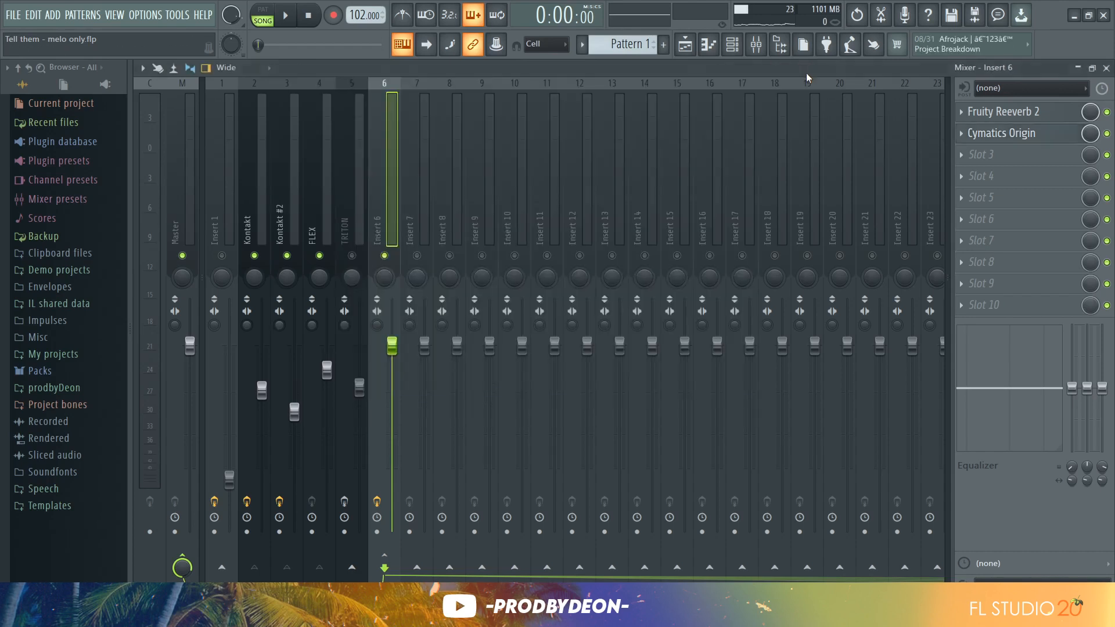
- Play the loop, lower the Insert 6 volume slightly, and check the bus's Fruity Reeverb 2 settings
{"action": "left_click", "coordinate": [286, 16]}
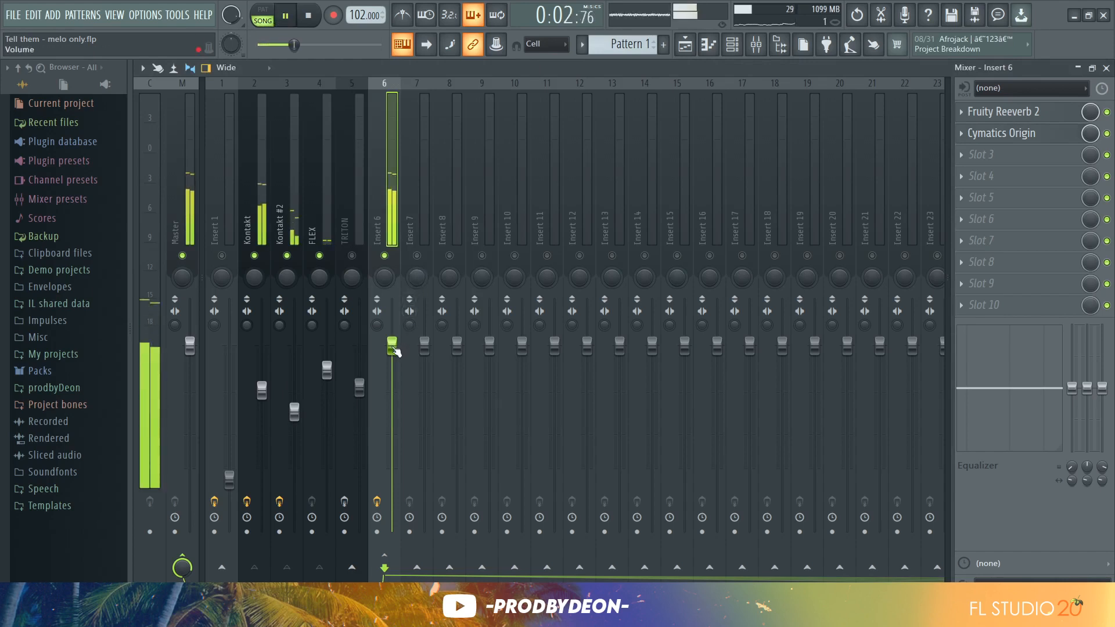
{"action": "left_click_drag", "start_coordinate": [391, 347], "coordinate": [392, 369]}
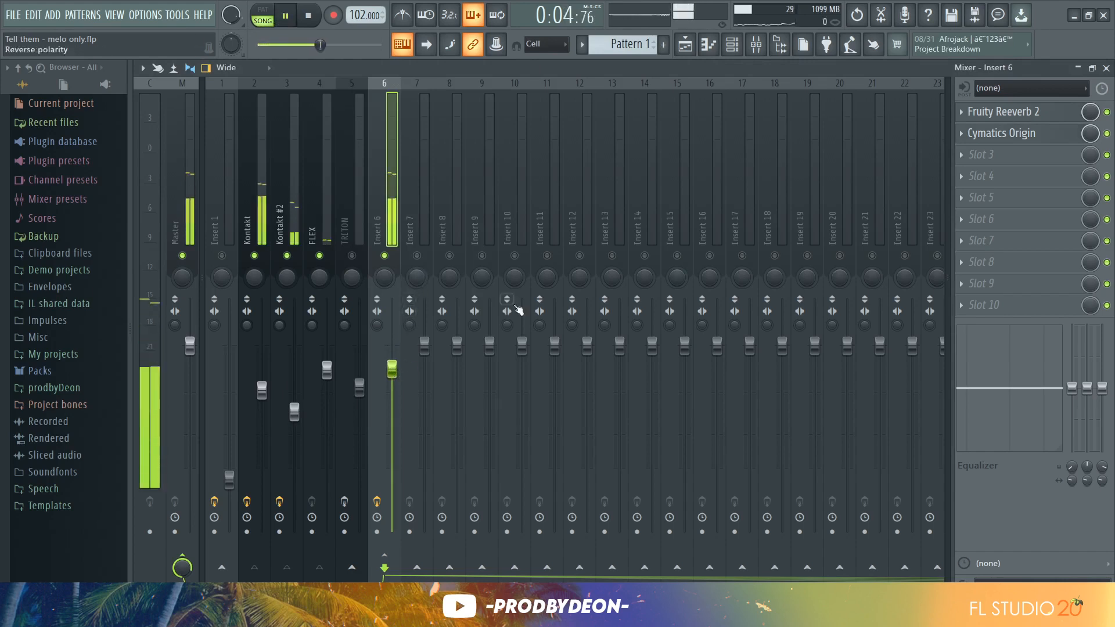
{"action": "left_click", "coordinate": [1029, 117]}
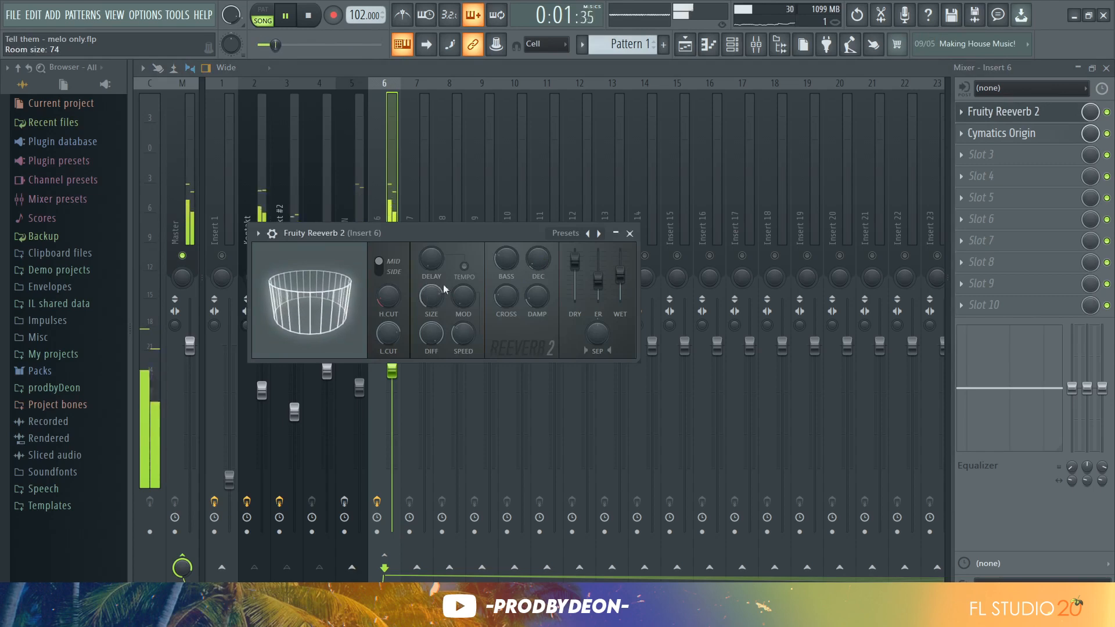
{"action": "left_click", "coordinate": [630, 234]}
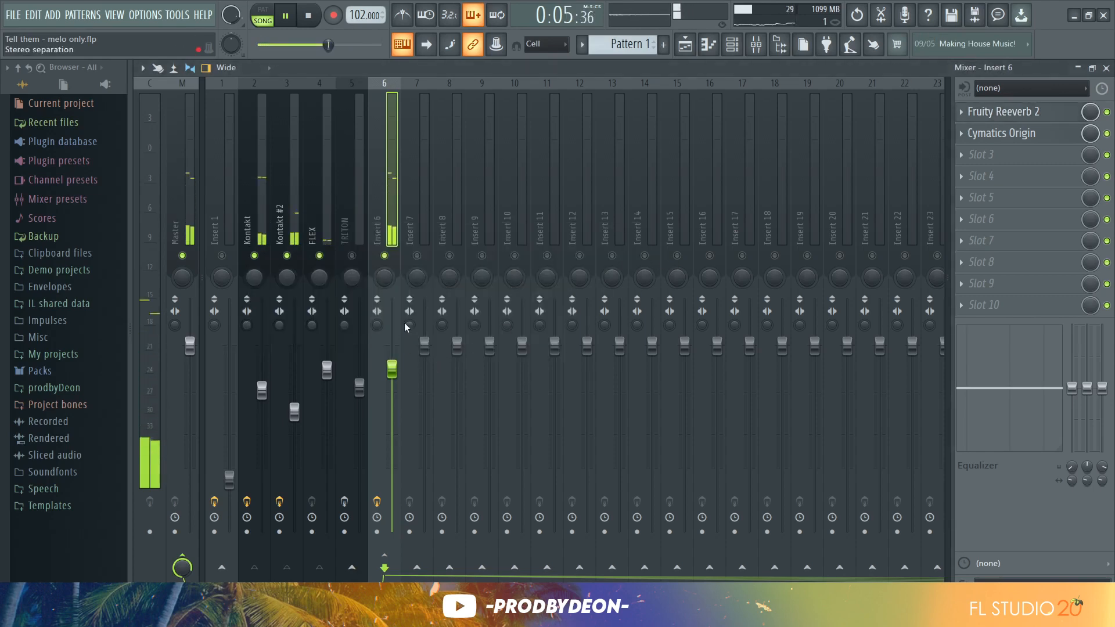
{"action": "key", "text": "space"}
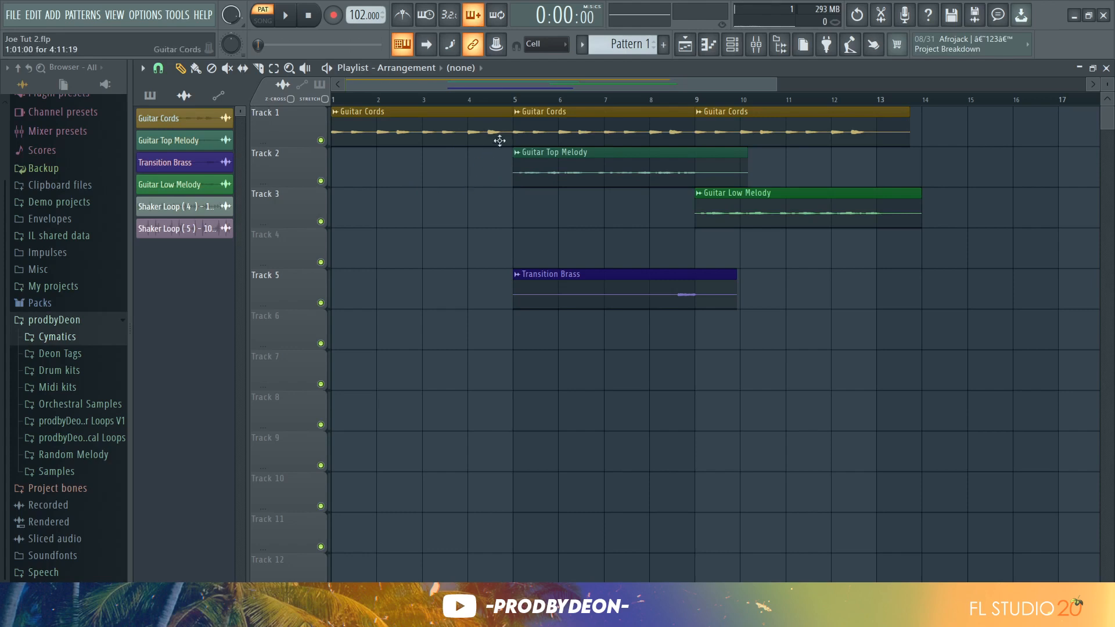
- Select Pattern 1 in the Joe Tut 2 project and show all channels in the channel rack
{"action": "left_click", "coordinate": [150, 96]}
{"action": "left_click", "coordinate": [178, 120]}
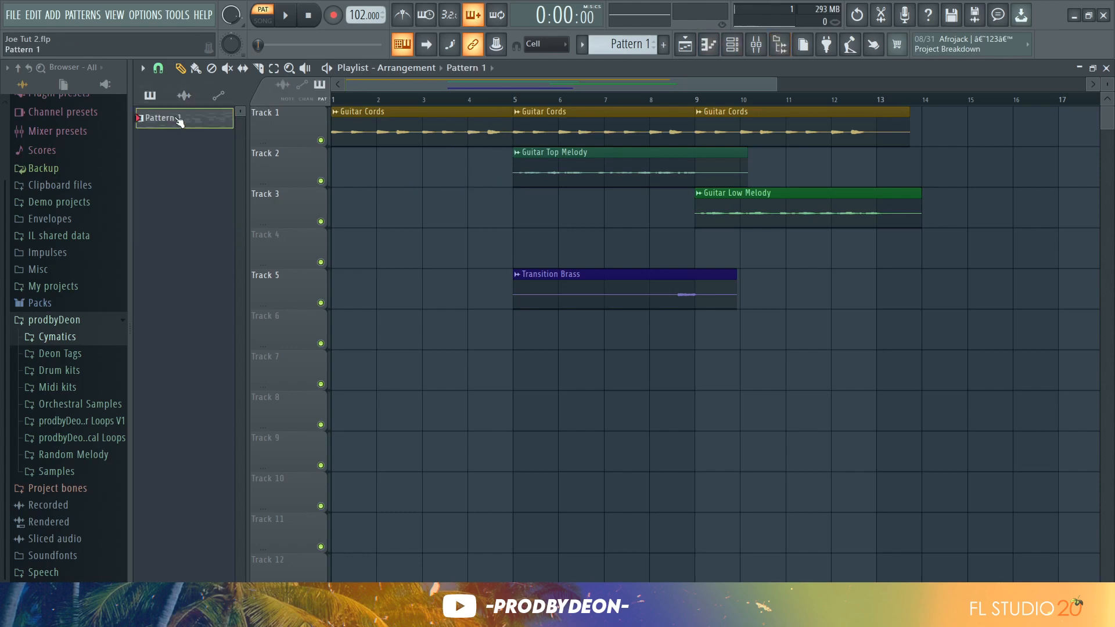
{"action": "left_click", "coordinate": [732, 44]}
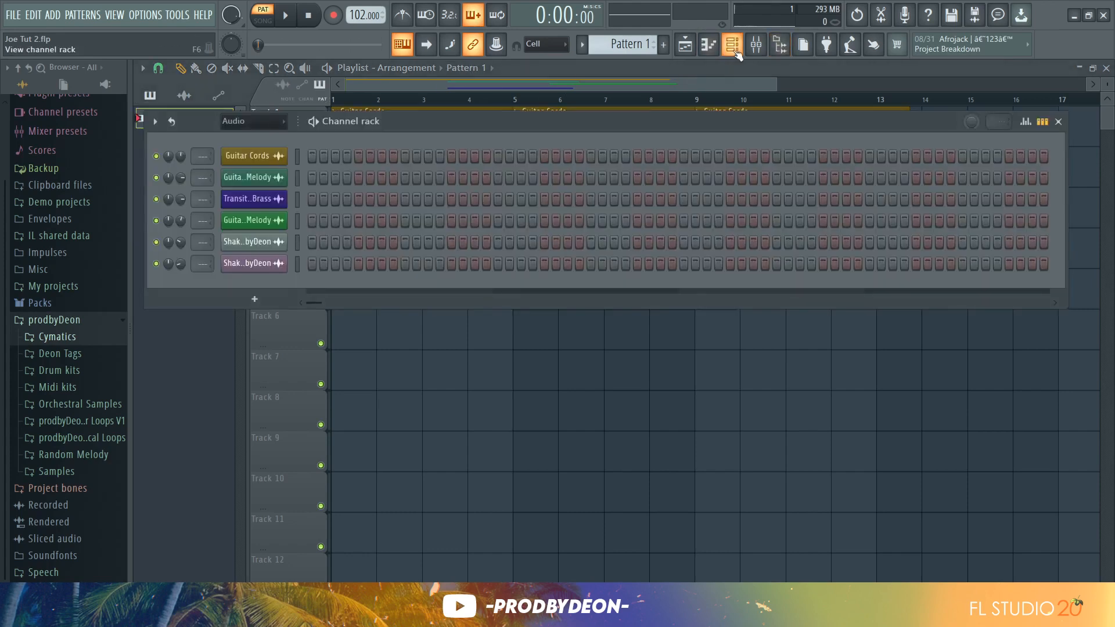
{"action": "left_click", "coordinate": [241, 121]}
{"action": "left_click", "coordinate": [249, 136]}
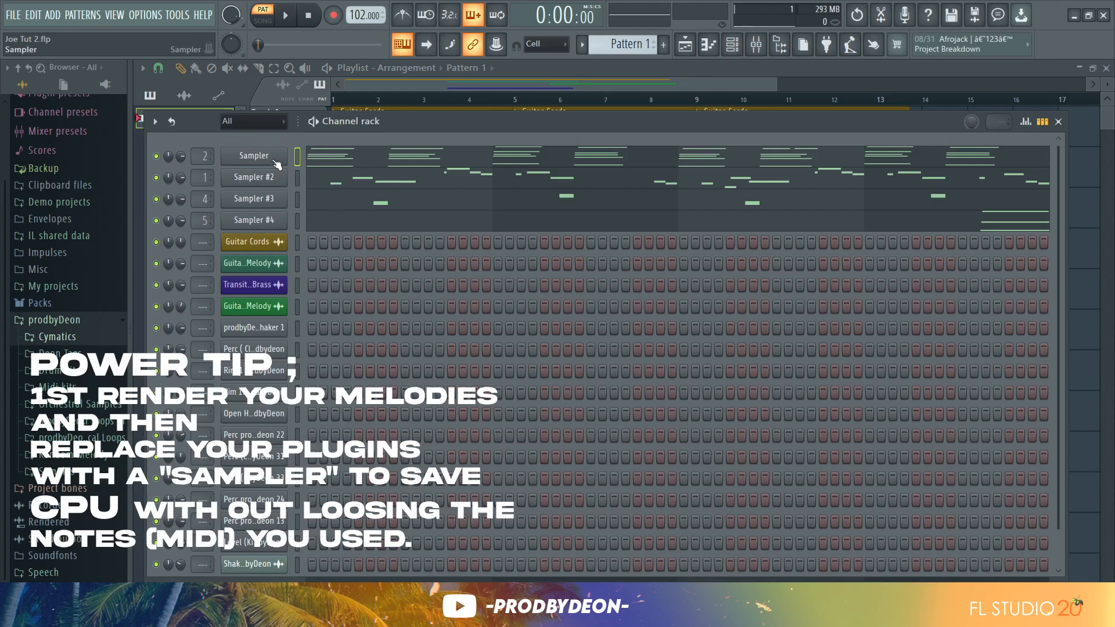
- Inspect the sample settings of the first Sampler channel, then close them
{"action": "left_click", "coordinate": [254, 156]}
{"action": "left_click", "coordinate": [212, 202]}
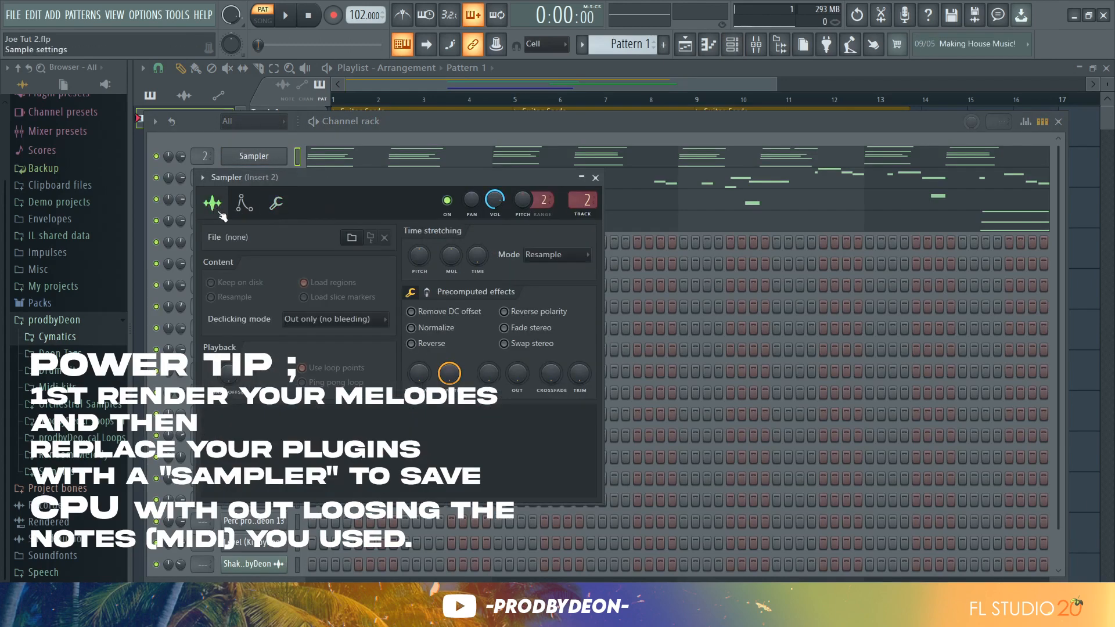
{"action": "left_click", "coordinate": [596, 179]}
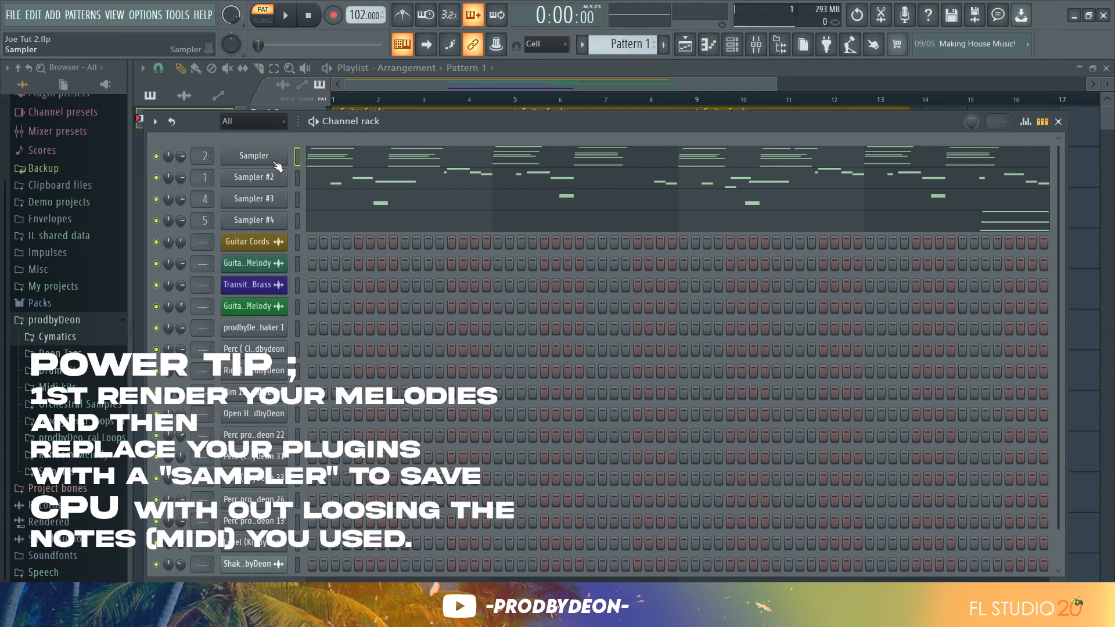
- Replace the instrument on the first channel of Pattern 1 with a Sampler
{"action": "right_click", "coordinate": [276, 166]}
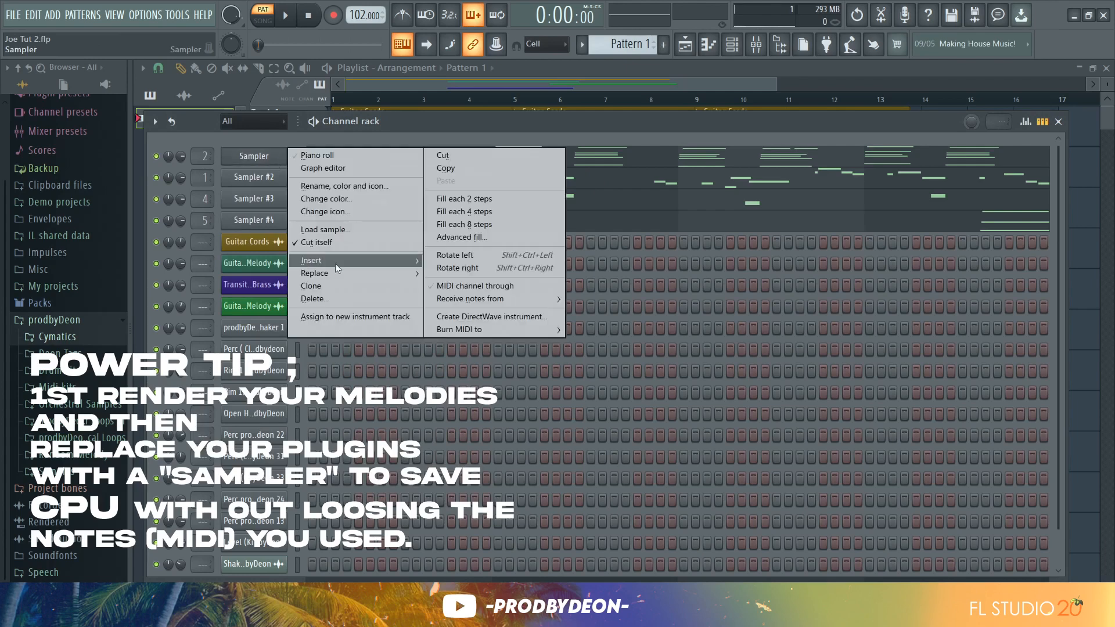
{"action": "mouse_move", "coordinate": [379, 274]}
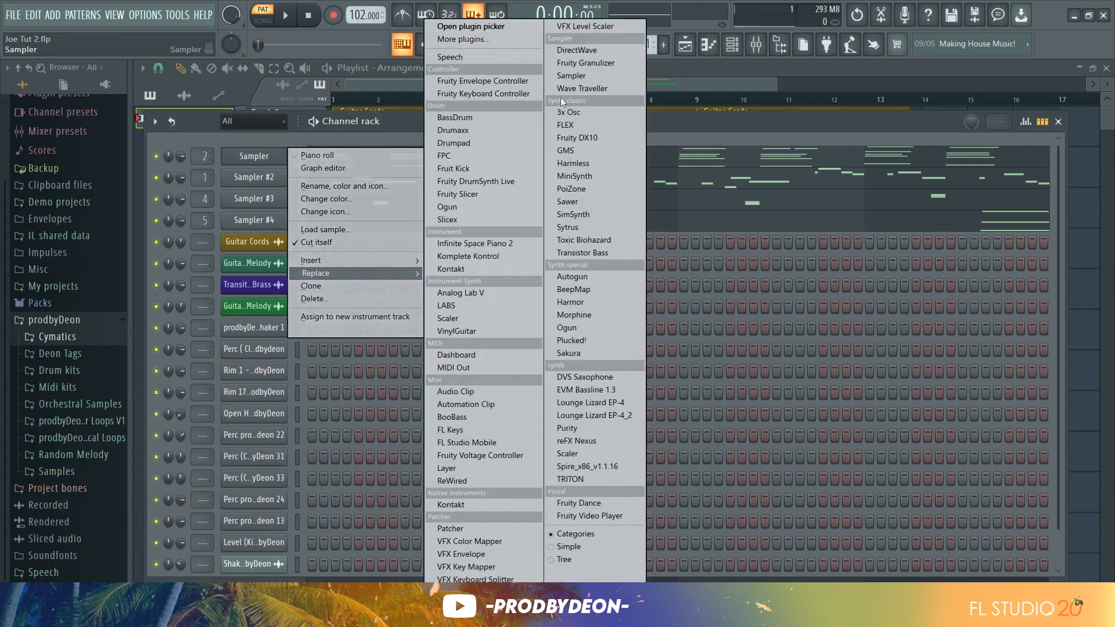
{"action": "left_click", "coordinate": [565, 73]}
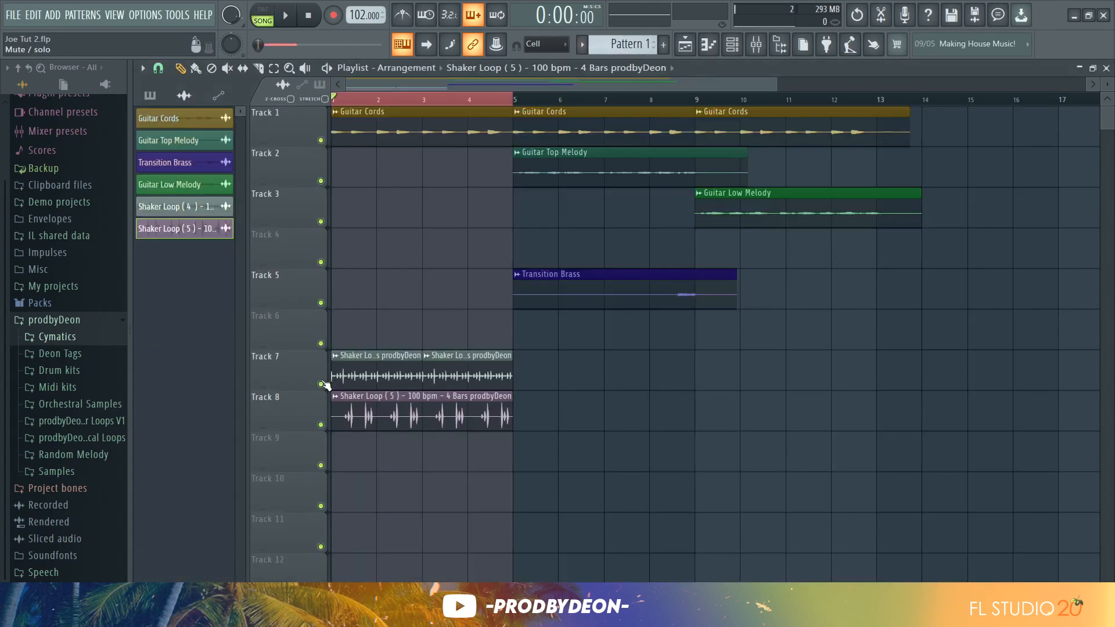
- Play the playlist section with the two shaker loops, and inspect the Shaker 1 channel's sample settings in Pattern 2
{"action": "key", "text": "space"}
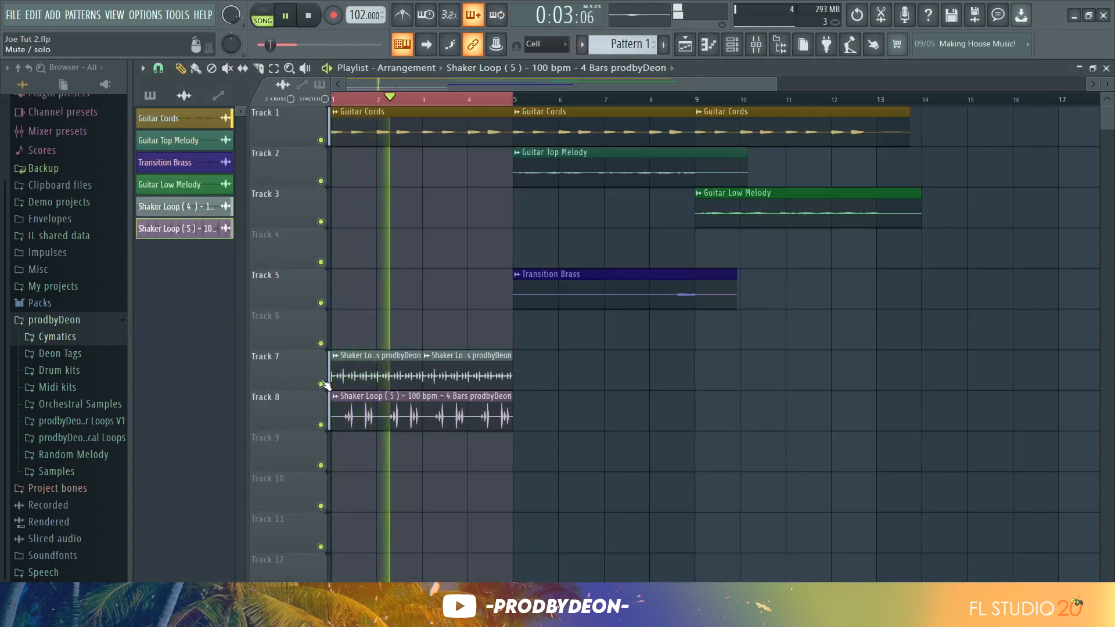
{"action": "key", "text": "space"}
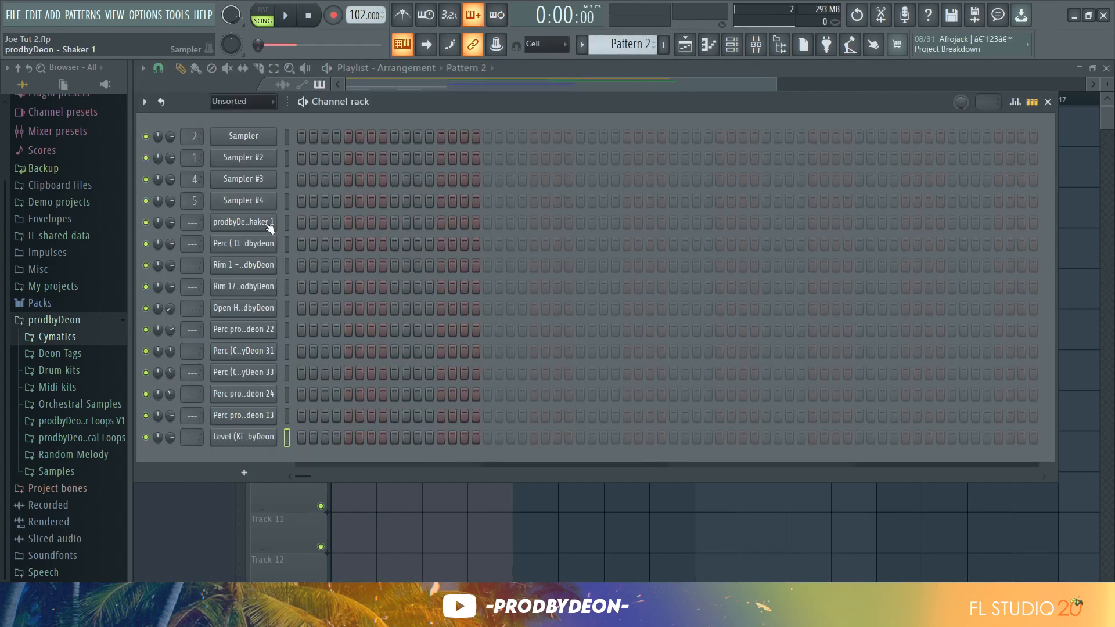
{"action": "left_click", "coordinate": [267, 226]}
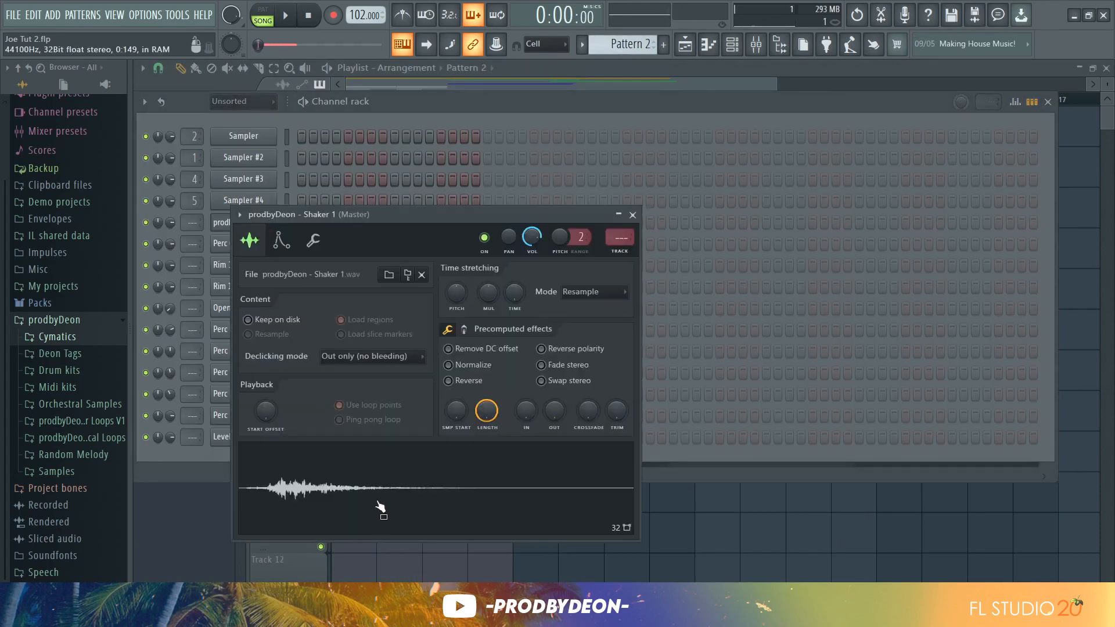
{"action": "left_click", "coordinate": [633, 216]}
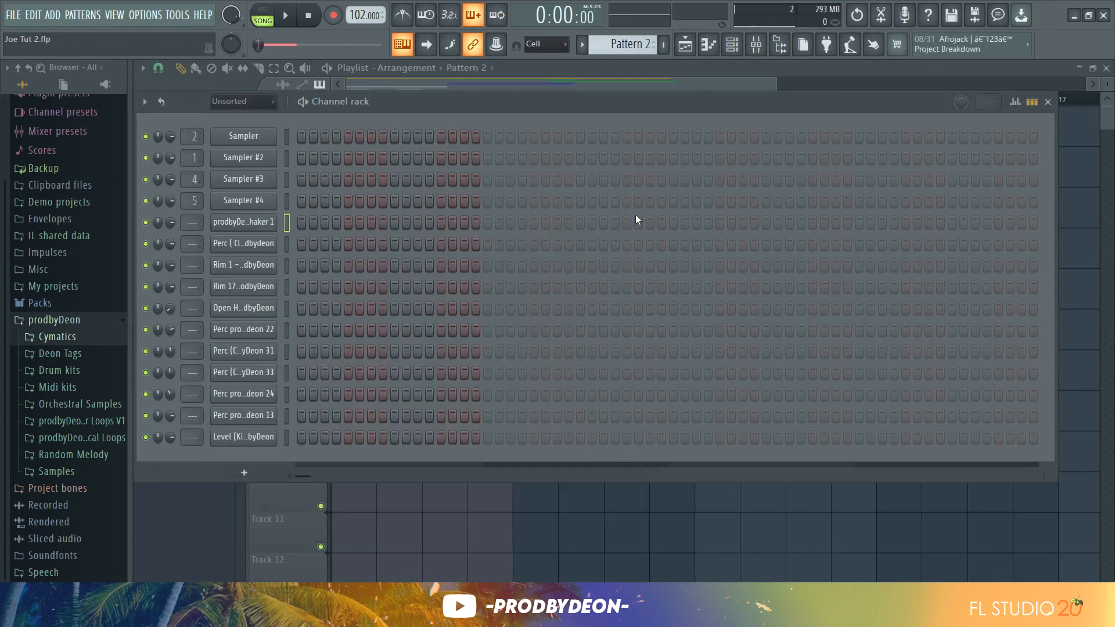
- Preview the Perc (Click) 30 sample and place its hits on steps 11 and 27 of Pattern 2 while the song plays
{"action": "left_click", "coordinate": [267, 245]}
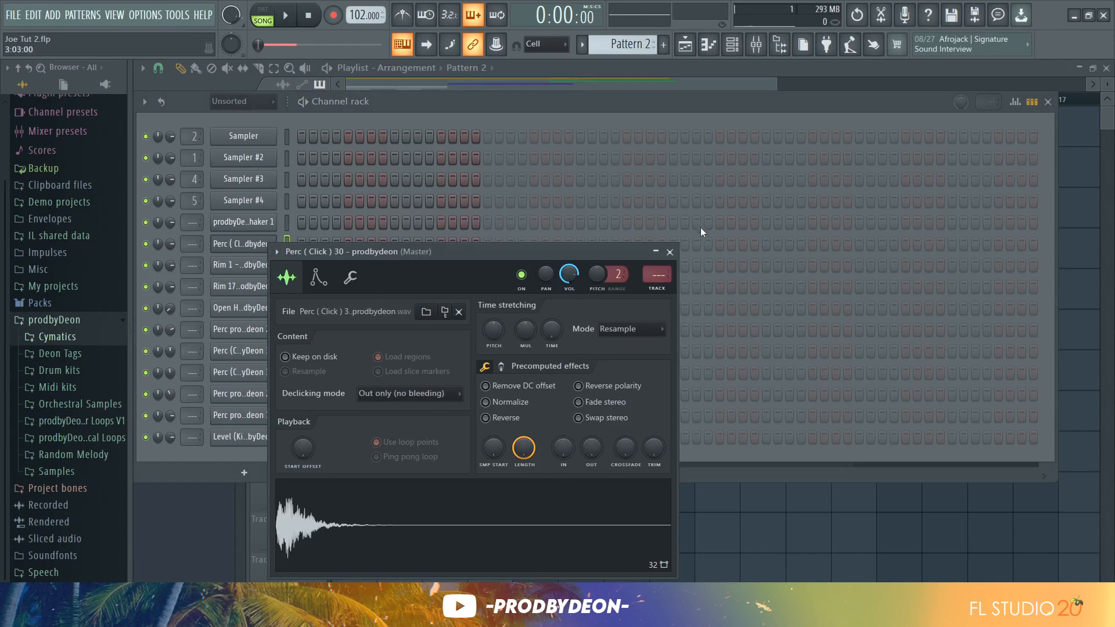
{"action": "left_click", "coordinate": [670, 252]}
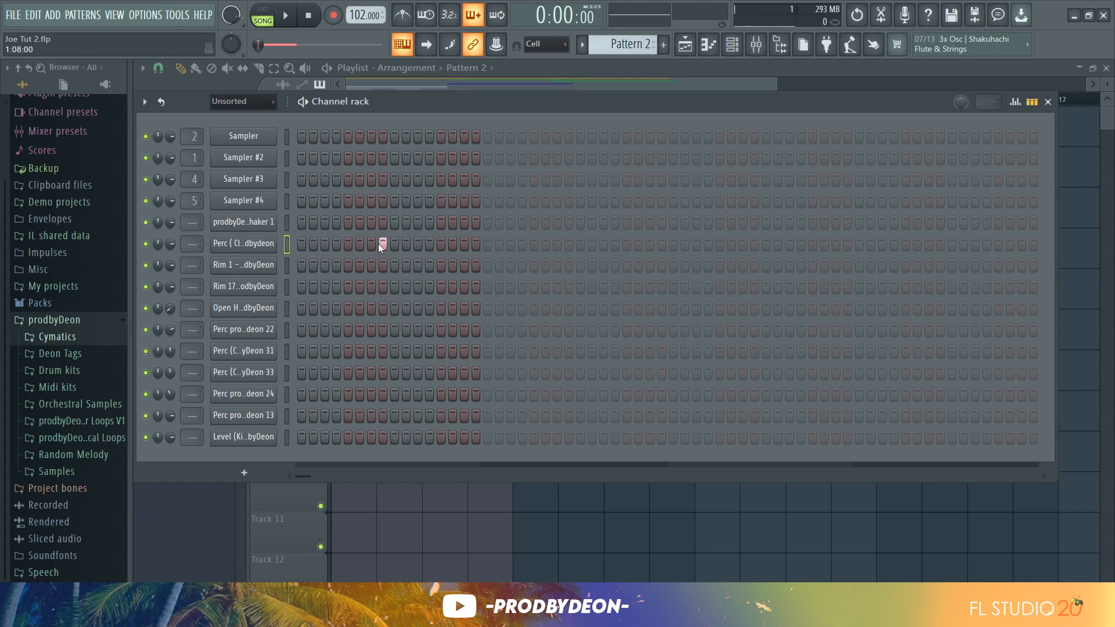
{"action": "key", "text": "space"}
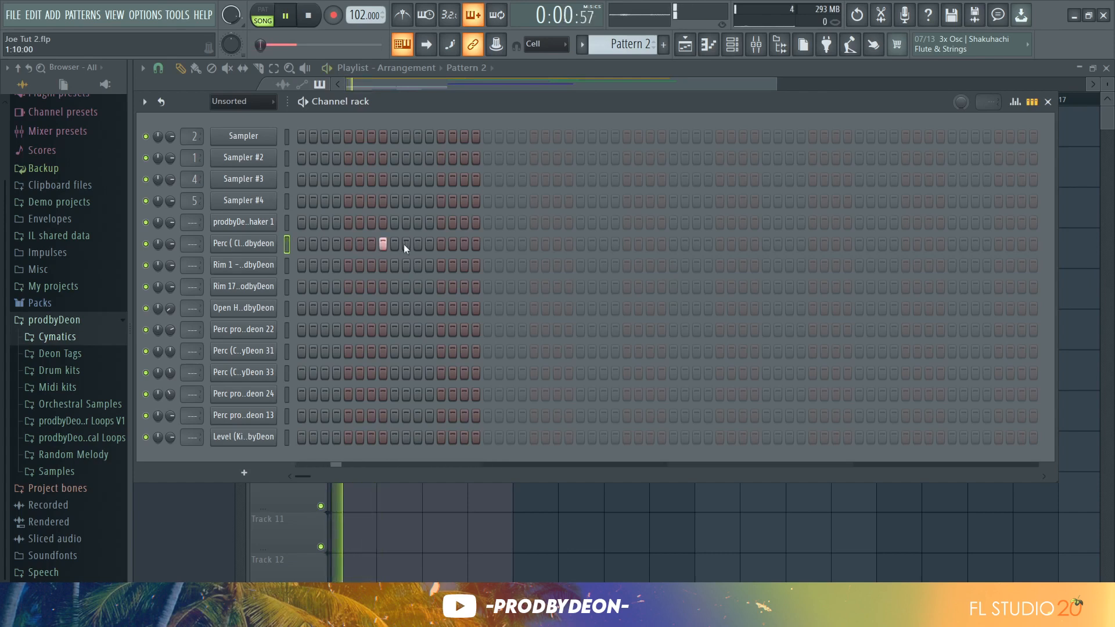
{"action": "left_click", "coordinate": [418, 244]}
{"action": "left_click", "coordinate": [384, 244]}
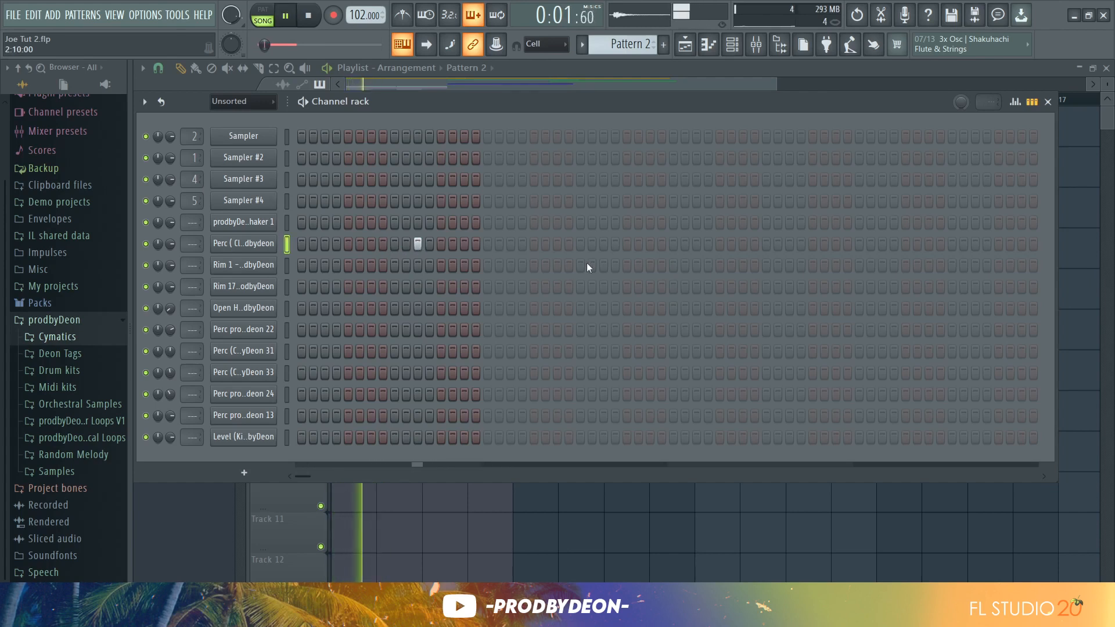
{"action": "left_click", "coordinate": [604, 244]}
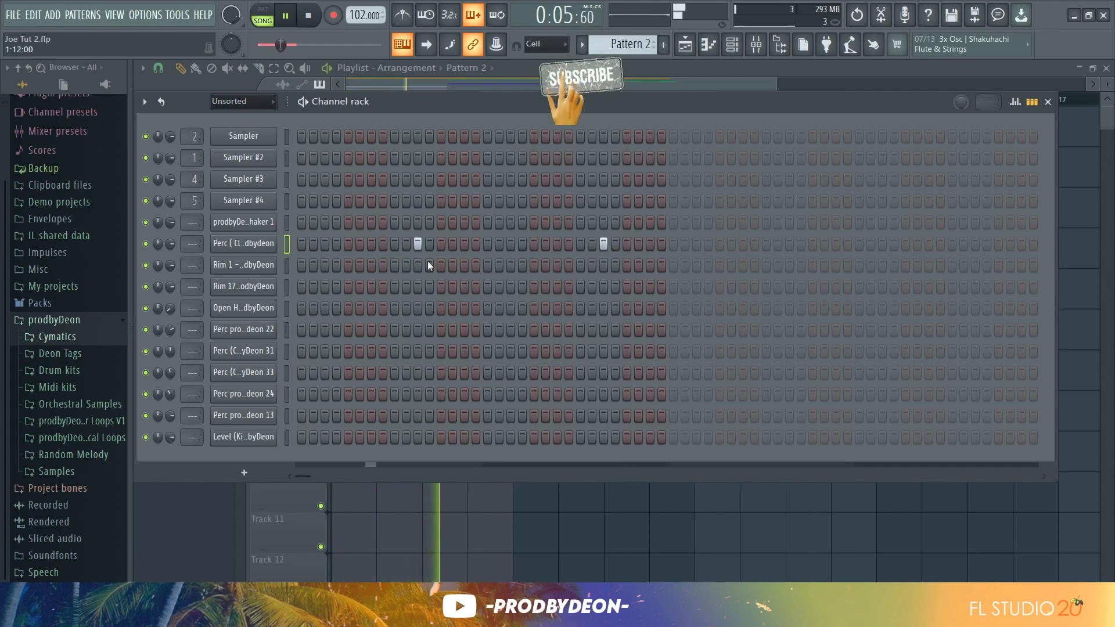
- Preview the Rim 1 - Cognac sample and place its hits on steps 8 and 24 of Pattern 2
{"action": "left_click", "coordinate": [260, 267]}
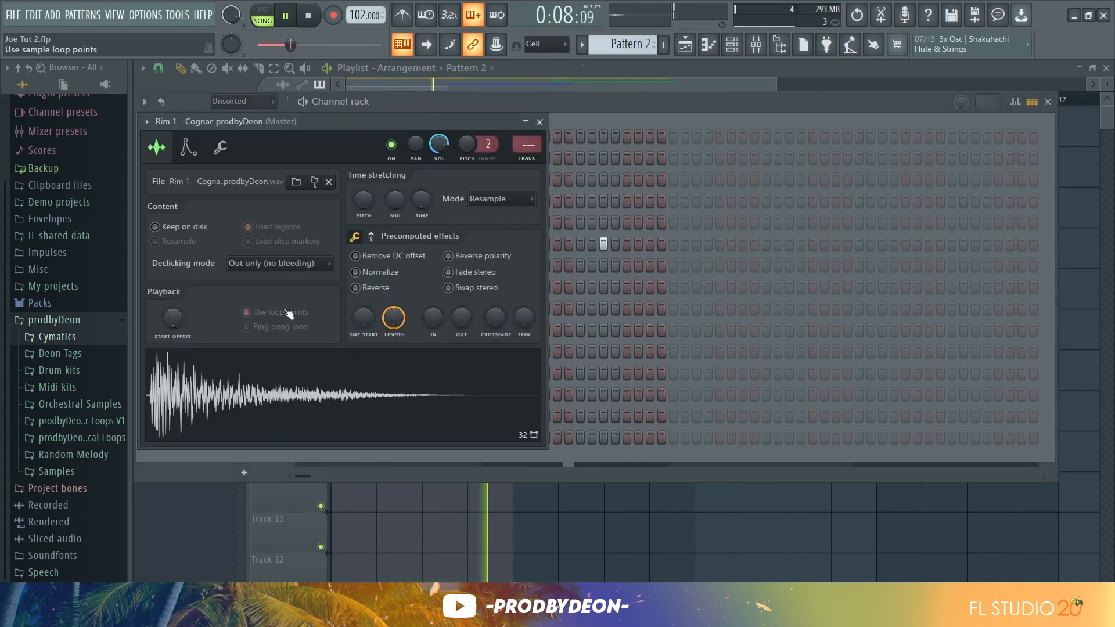
{"action": "left_click", "coordinate": [539, 122]}
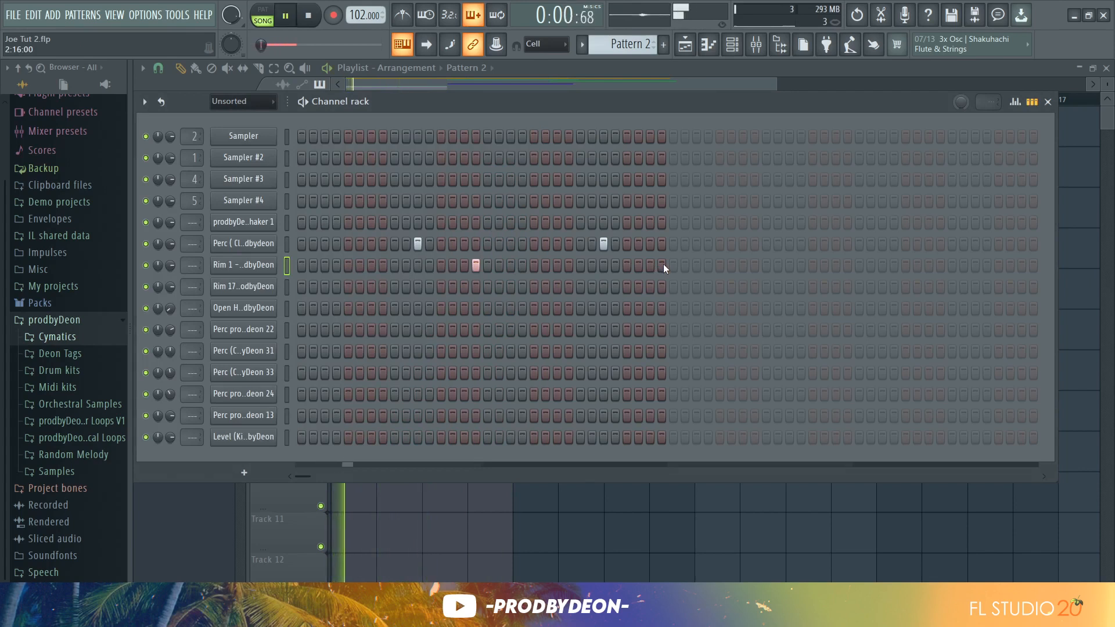
{"action": "left_click", "coordinate": [381, 265]}
{"action": "key", "text": "space"}
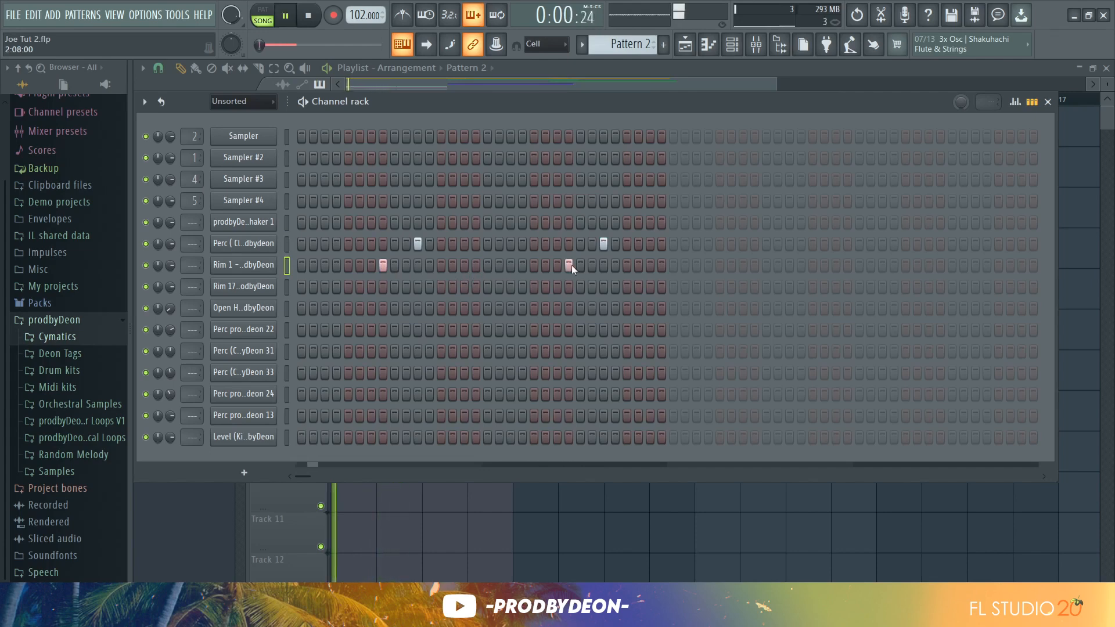
{"action": "key", "text": "space"}
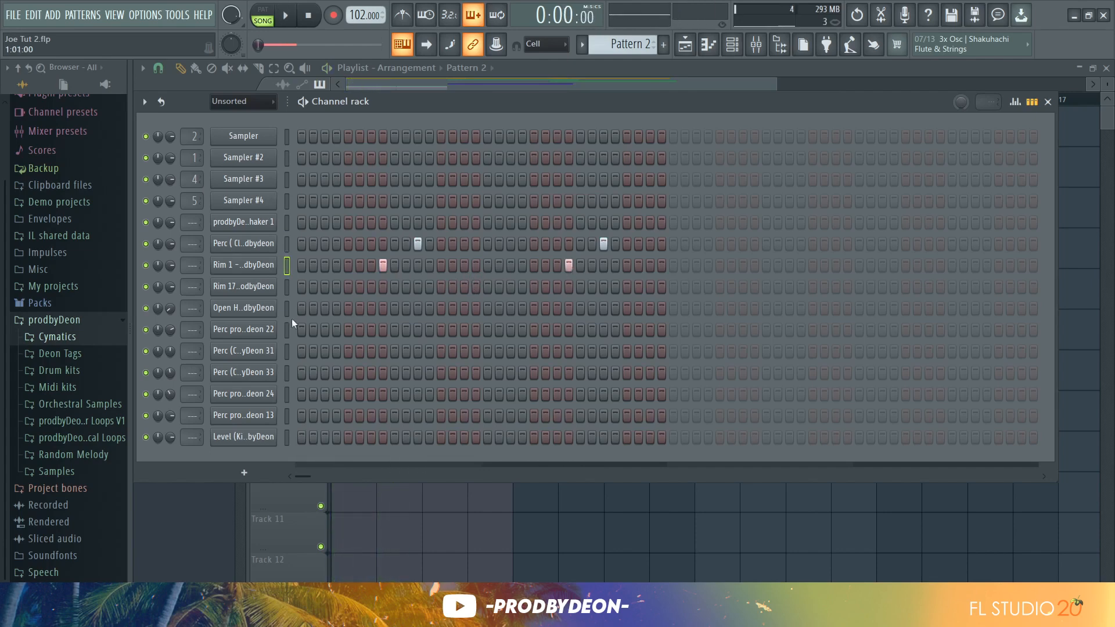
- Place Rim 17 hits on steps 1 and 17 and Open Hat 2 hits on steps 7 and 23
{"action": "left_click", "coordinate": [261, 284]}
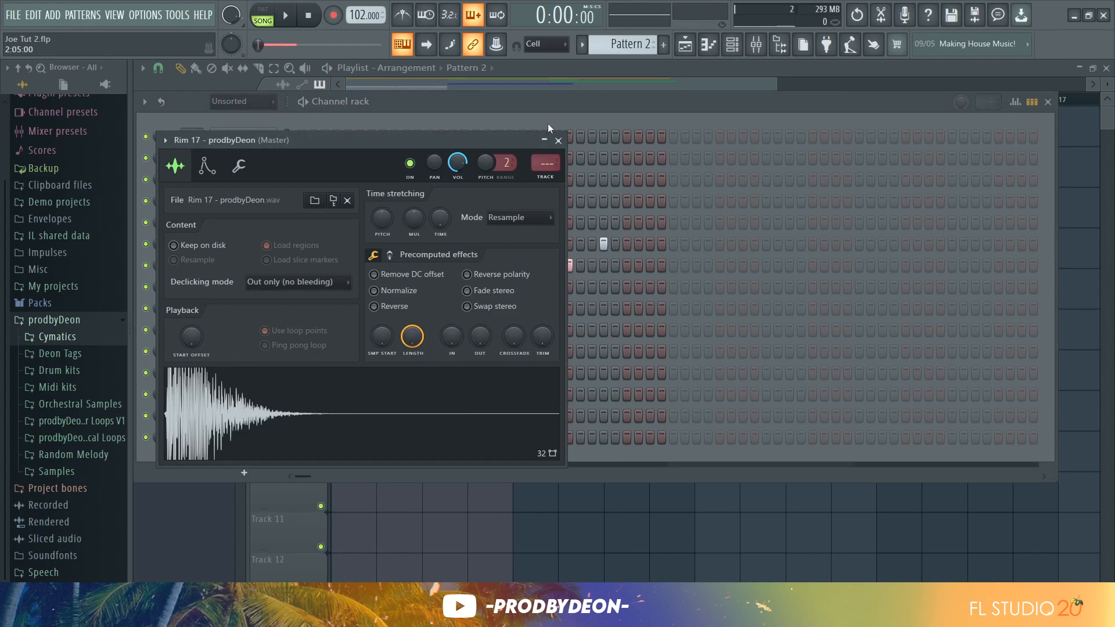
{"action": "left_click", "coordinate": [558, 139]}
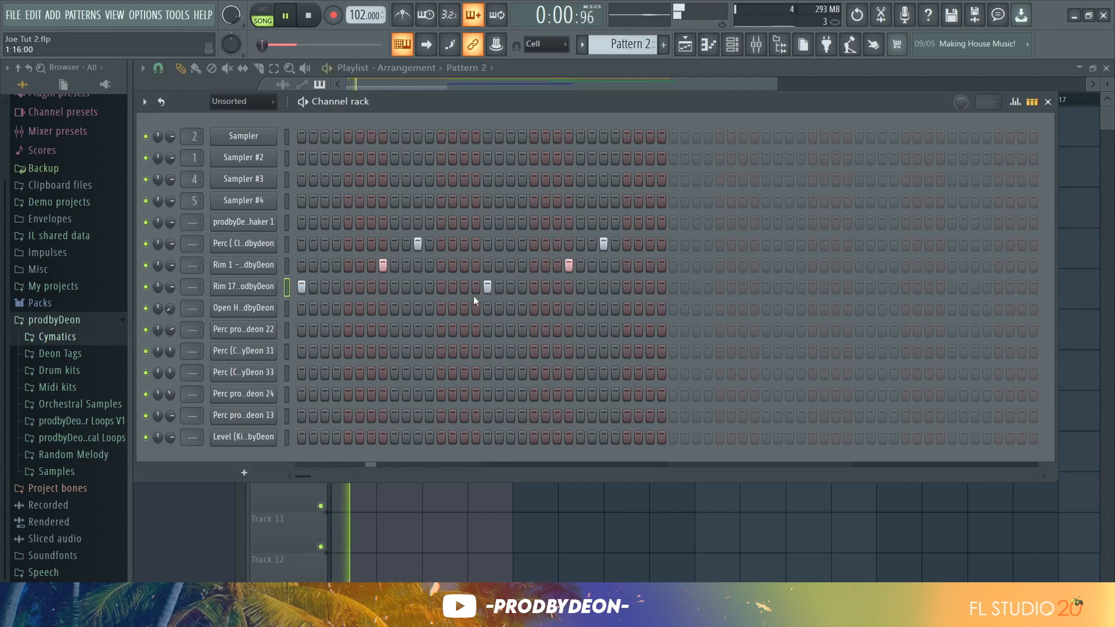
{"action": "left_click", "coordinate": [271, 312]}
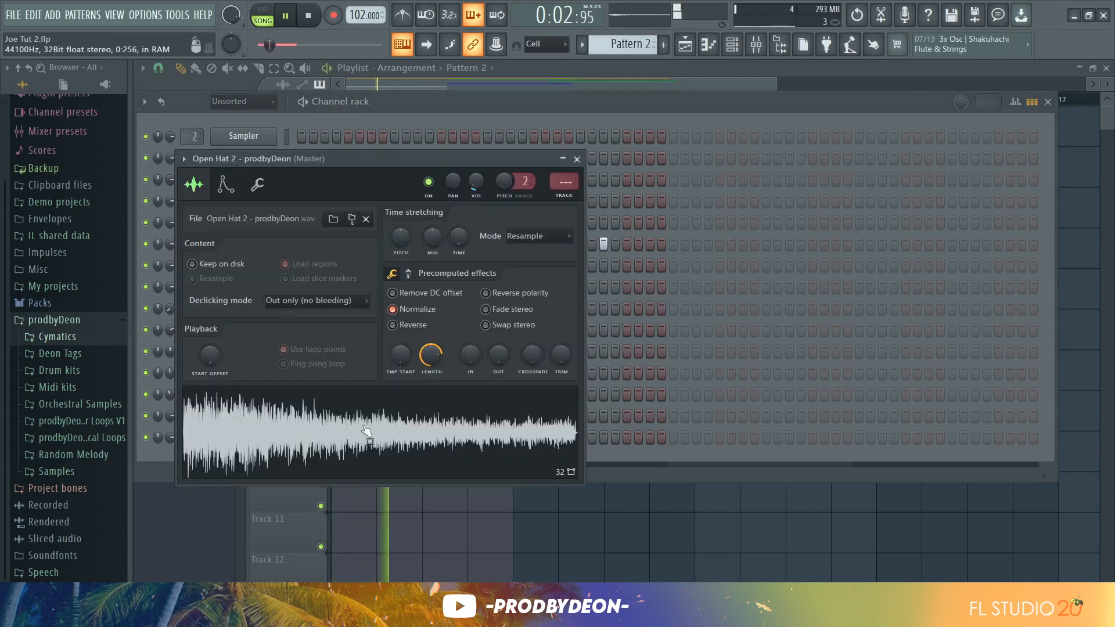
{"action": "left_click", "coordinate": [578, 159]}
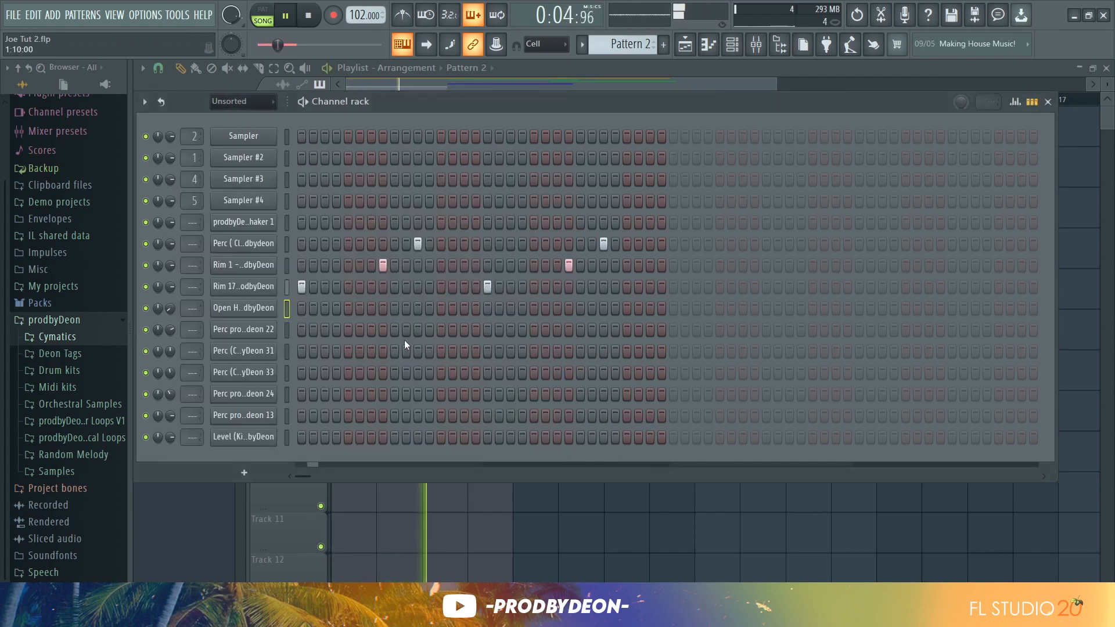
{"action": "left_click", "coordinate": [370, 309]}
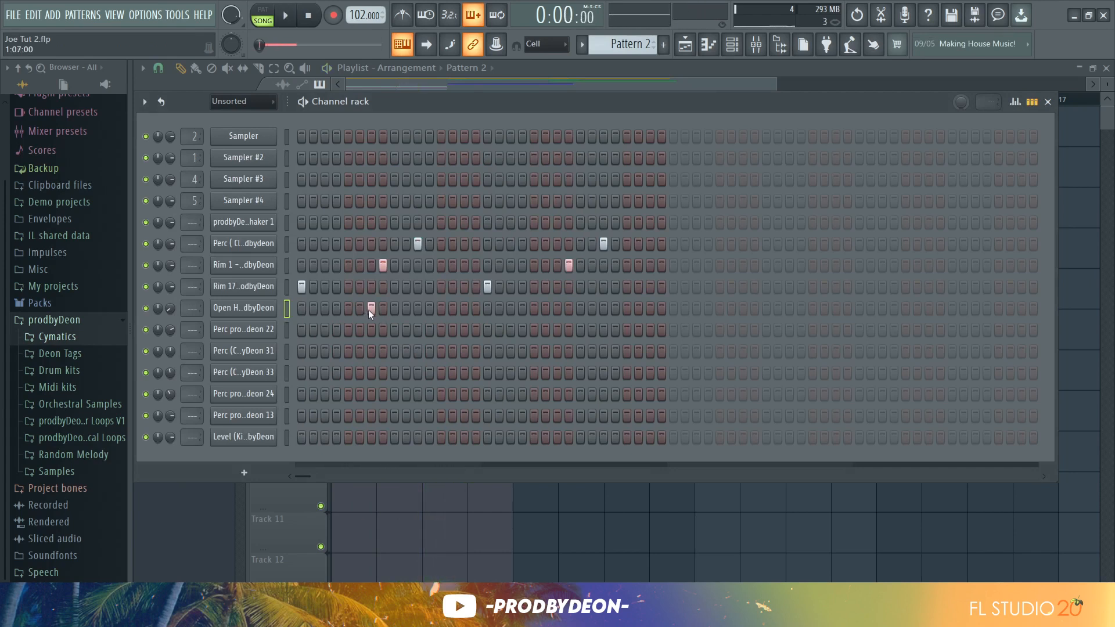
{"action": "left_click", "coordinate": [556, 308]}
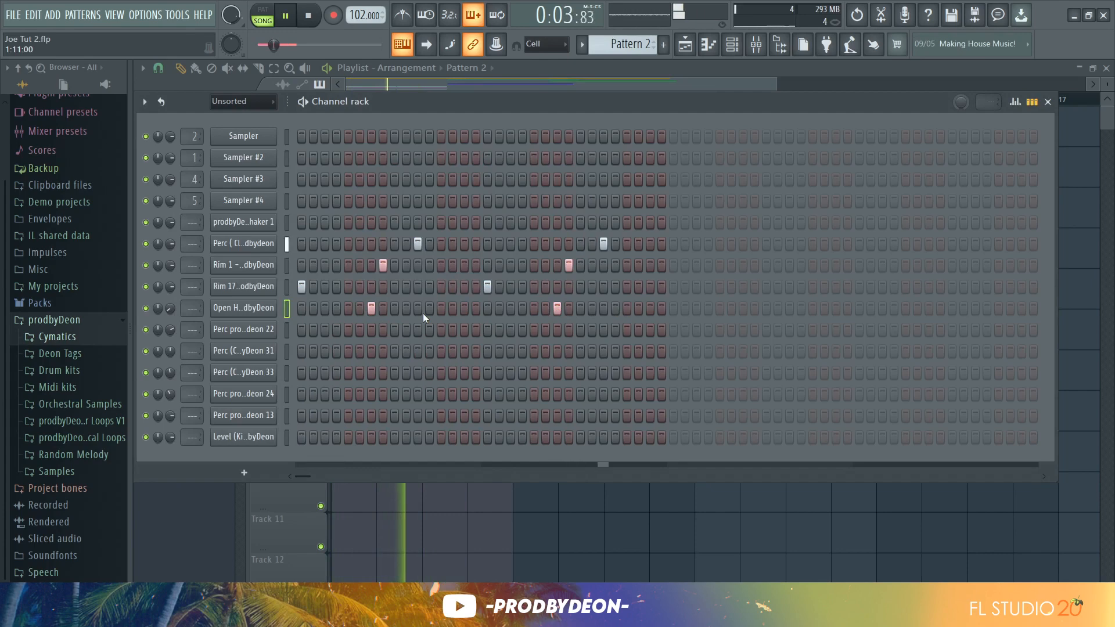
- Program the Shaker 1 channel with hits on steps 8, 11, 13, 24, 27, 29 and 31 while the song plays
{"action": "left_click", "coordinate": [268, 225]}
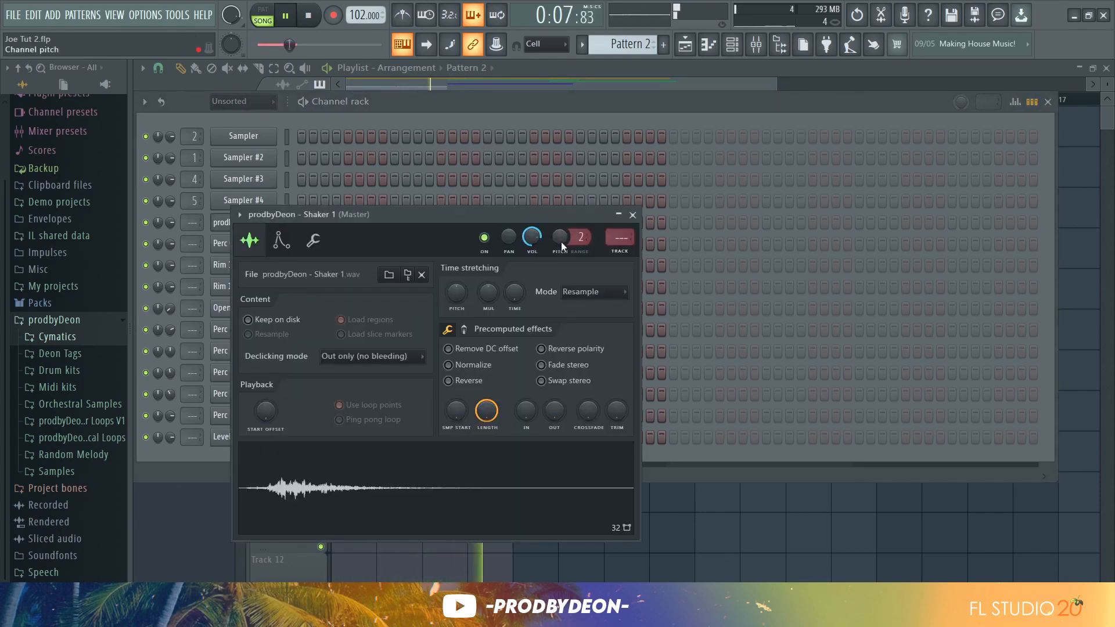
{"action": "left_click", "coordinate": [633, 215]}
{"action": "left_click", "coordinate": [417, 223]}
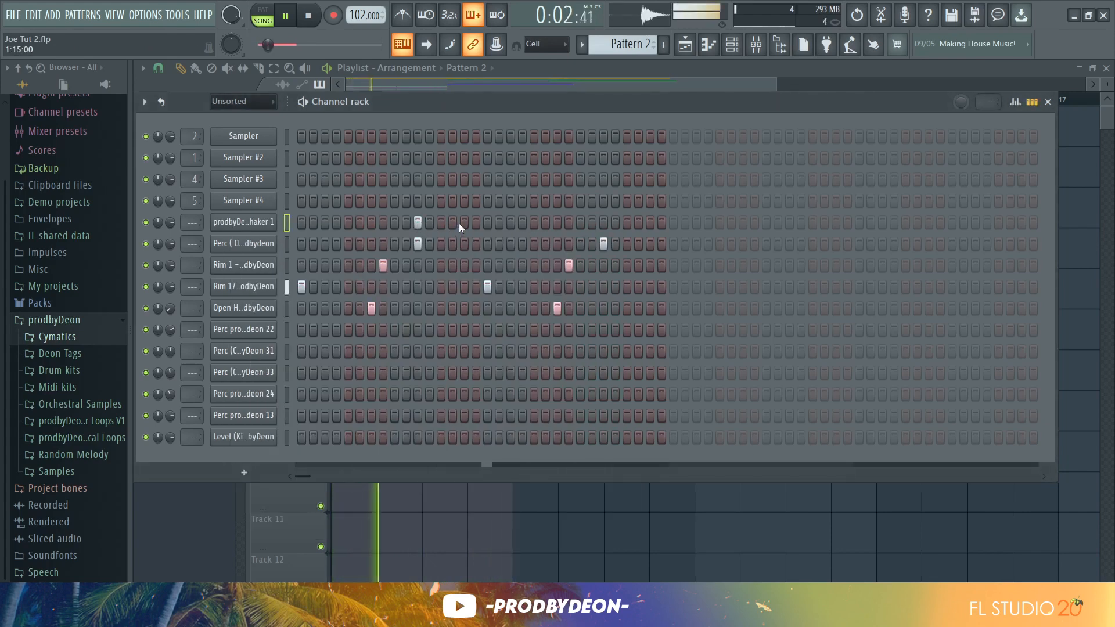
{"action": "left_click", "coordinate": [446, 223]}
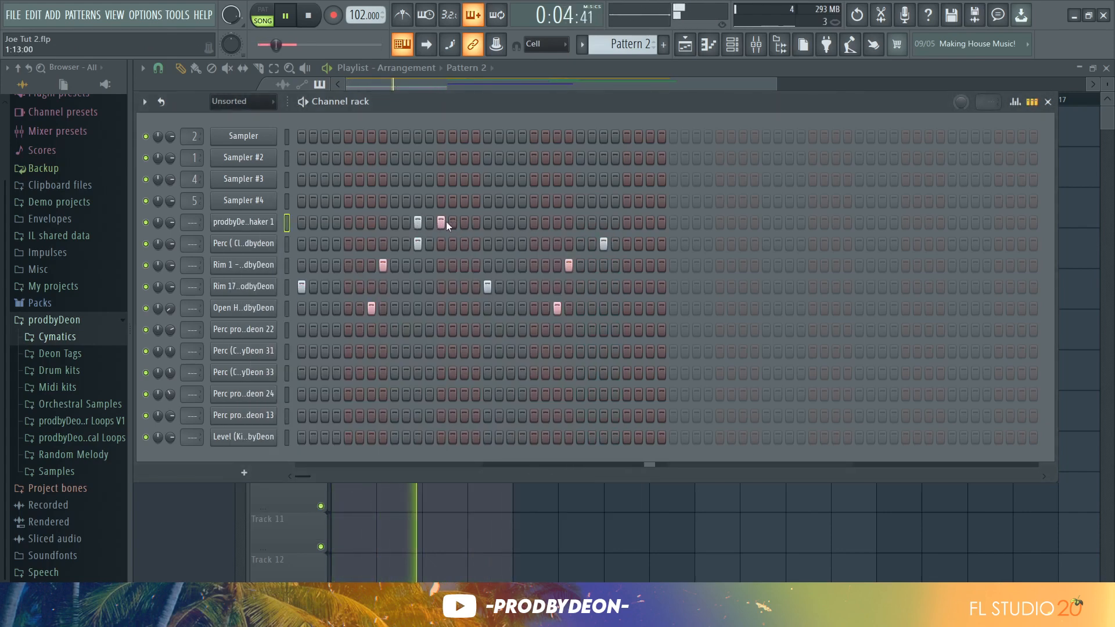
{"action": "left_click", "coordinate": [604, 222]}
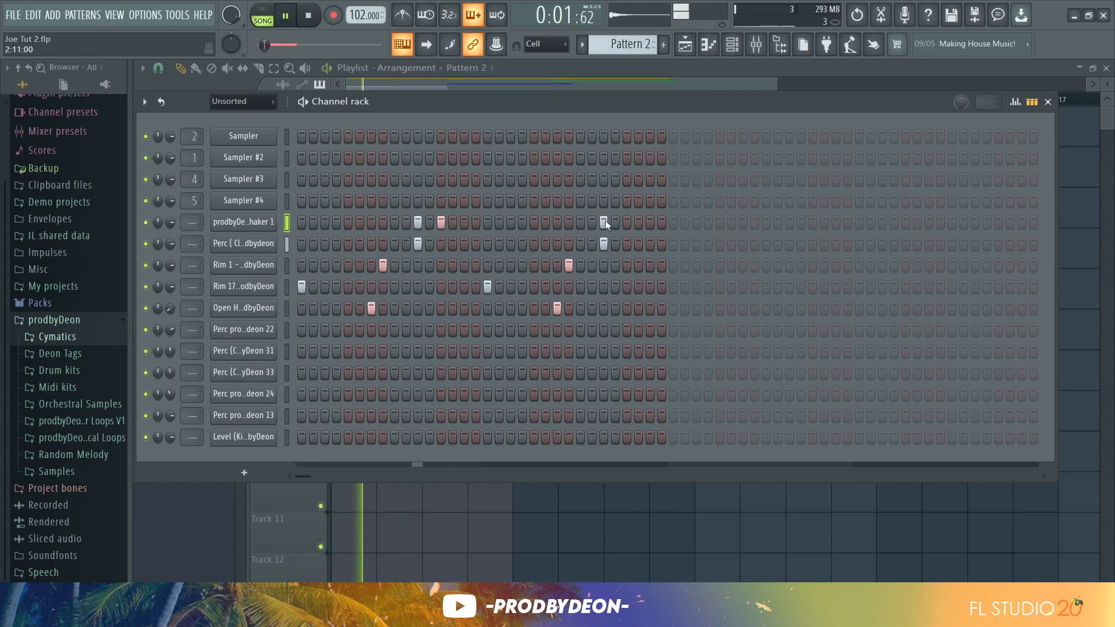
{"action": "left_click", "coordinate": [627, 221]}
{"action": "left_click", "coordinate": [650, 222]}
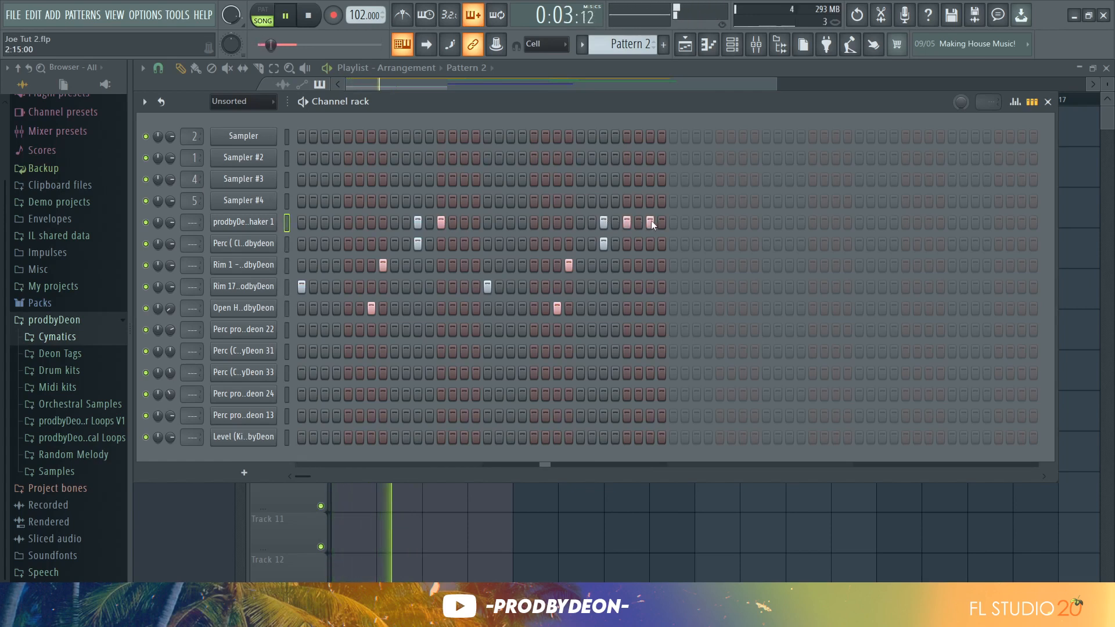
{"action": "left_click", "coordinate": [567, 221]}
{"action": "left_click", "coordinate": [377, 218]}
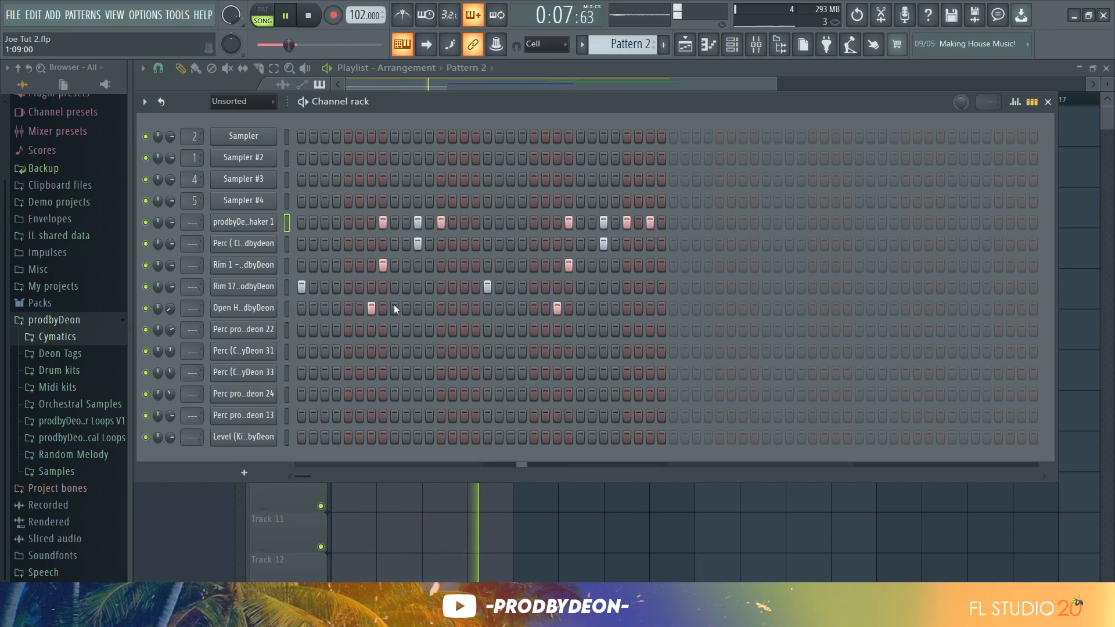
{"action": "key", "text": "space"}
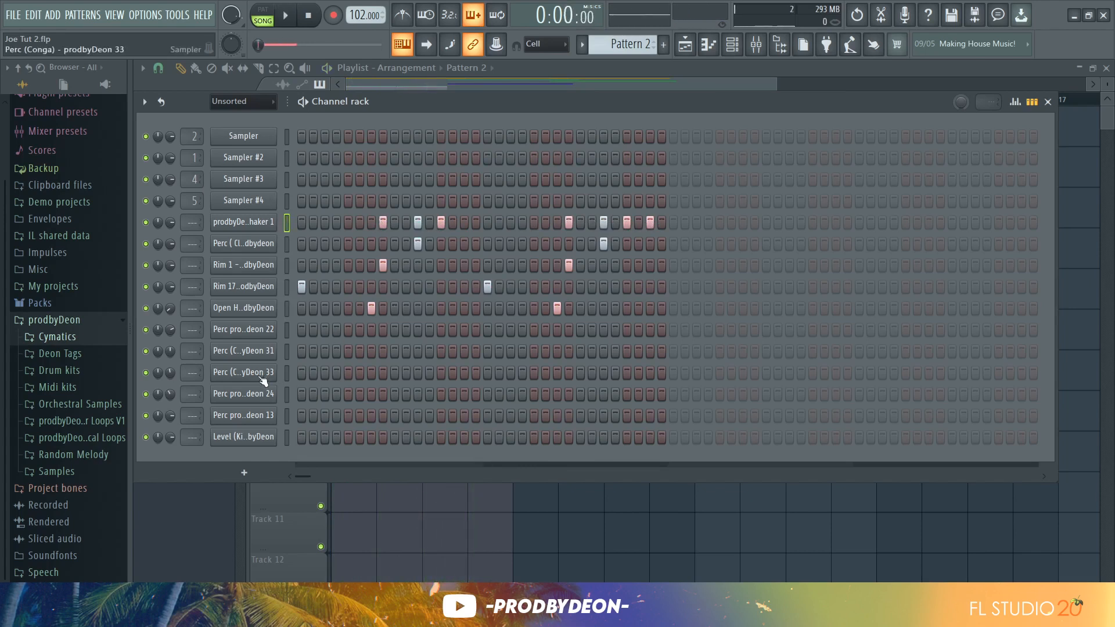
- Preview the Perc 22 sample and place its hits on steps 3, 13, 19 and 29 of Pattern 2
{"action": "left_click", "coordinate": [265, 329]}
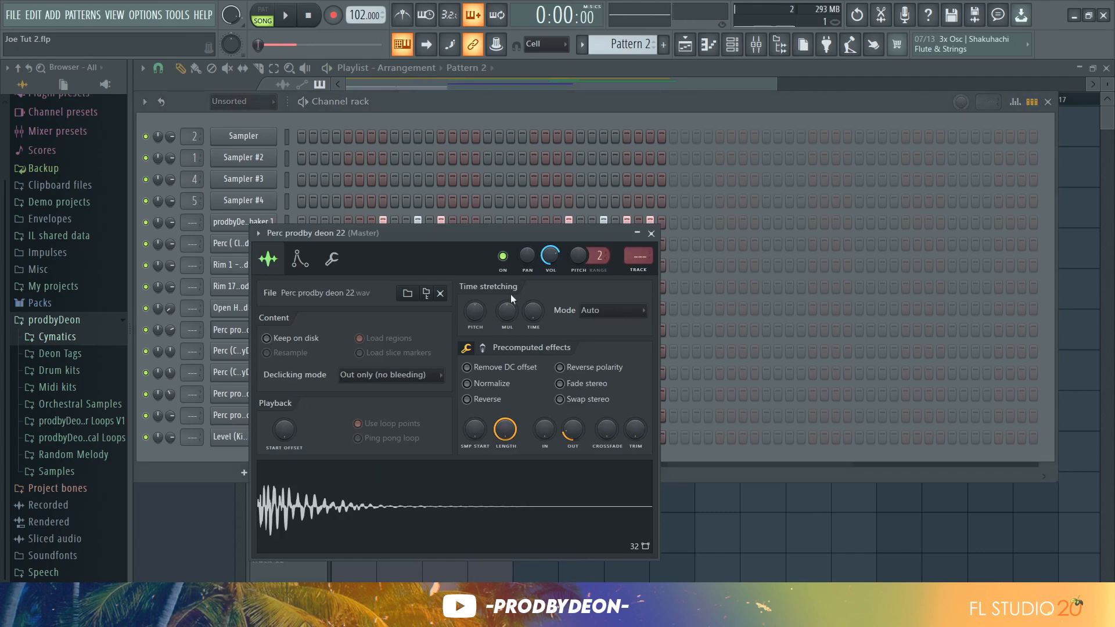
{"action": "left_click", "coordinate": [652, 233]}
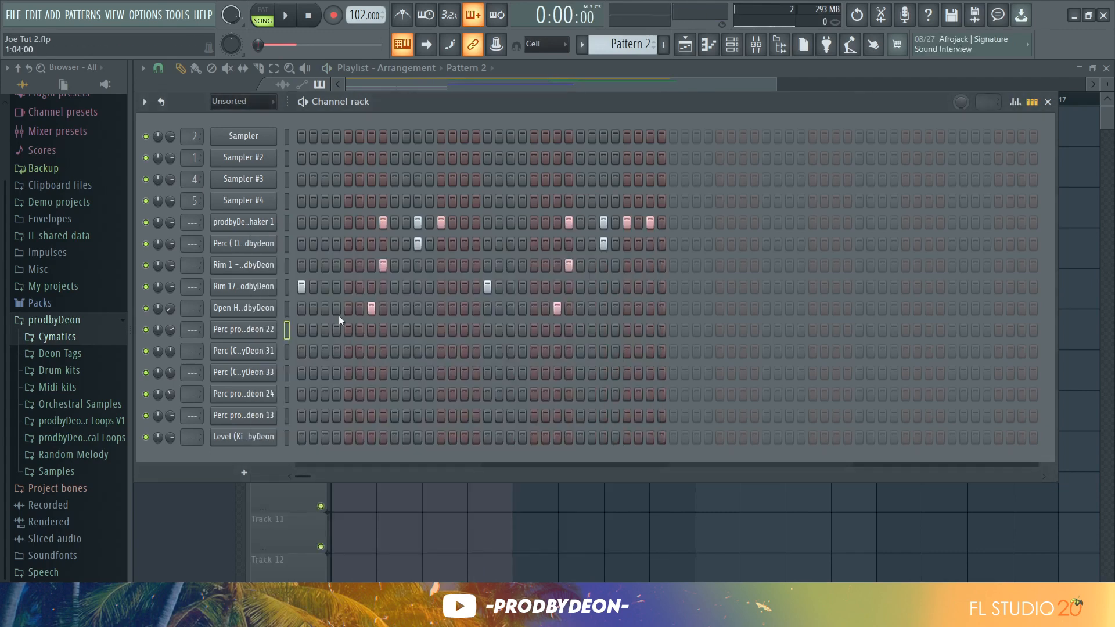
{"action": "left_click", "coordinate": [325, 329]}
{"action": "key", "text": "space"}
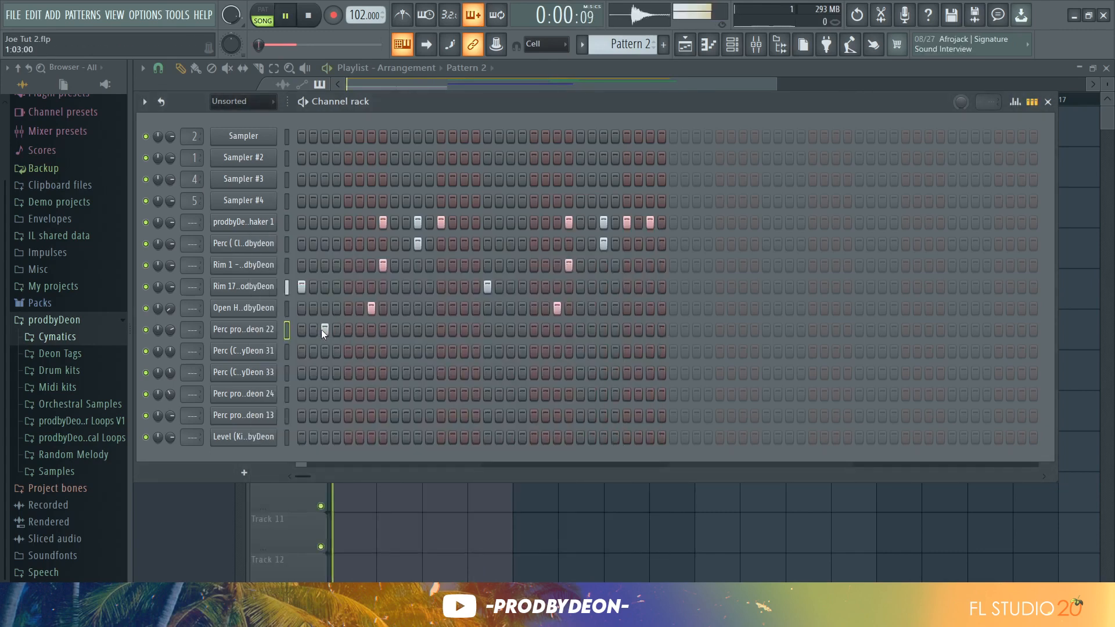
{"action": "left_click", "coordinate": [511, 330]}
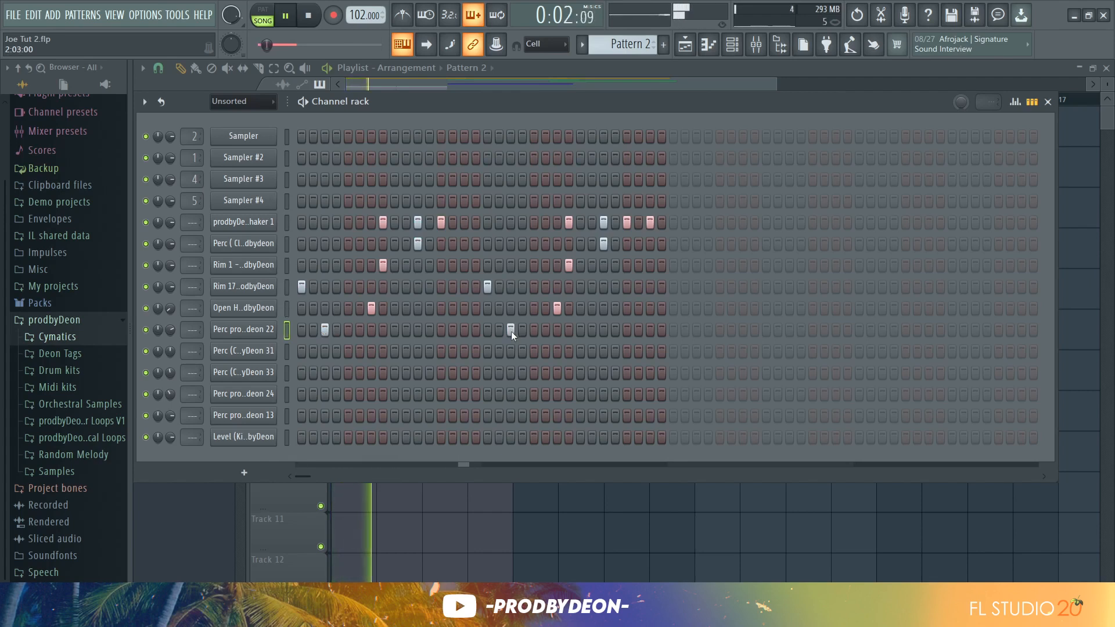
{"action": "left_click", "coordinate": [441, 329]}
{"action": "left_click", "coordinate": [627, 329]}
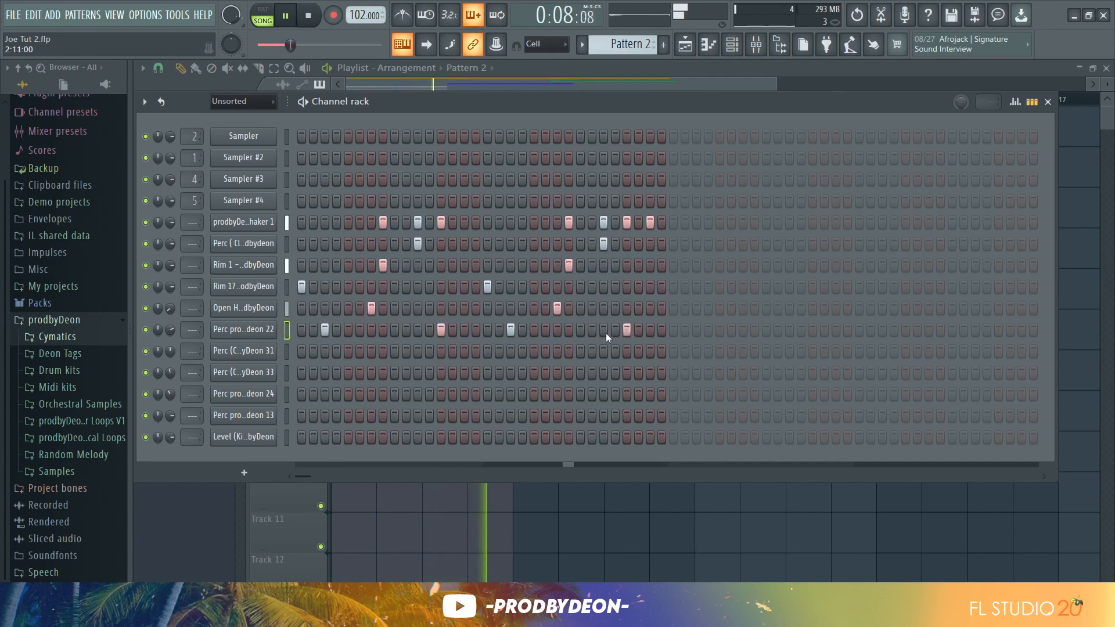
- Preview the Perc (Conga) 31 sample and place its hits on steps 12 and 28 of Pattern 2
{"action": "left_click", "coordinate": [259, 351]}
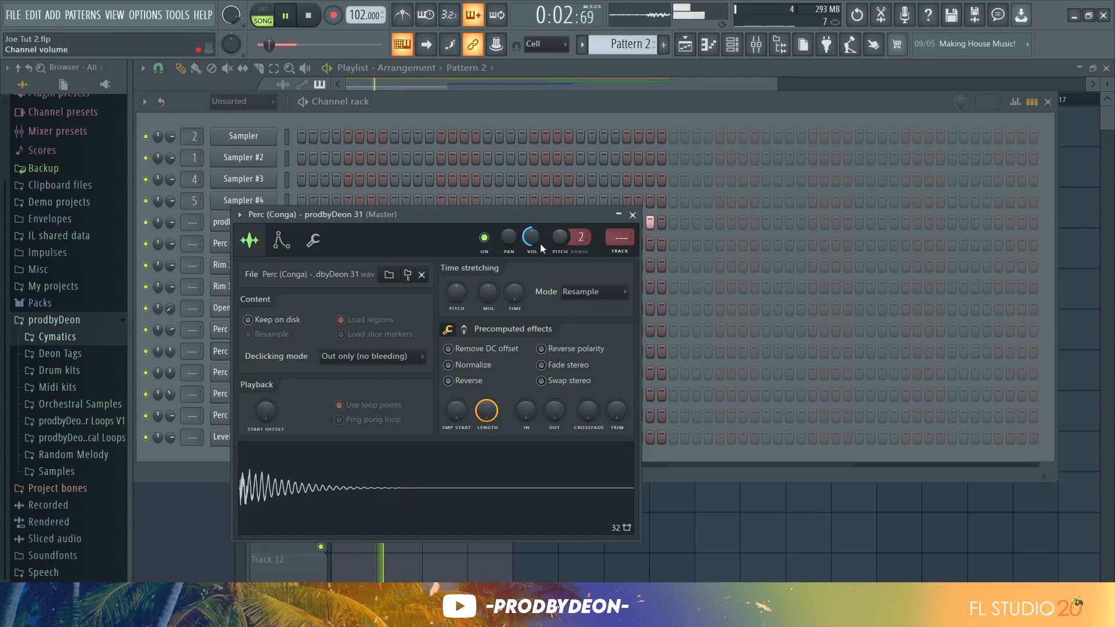
{"action": "left_click", "coordinate": [633, 215]}
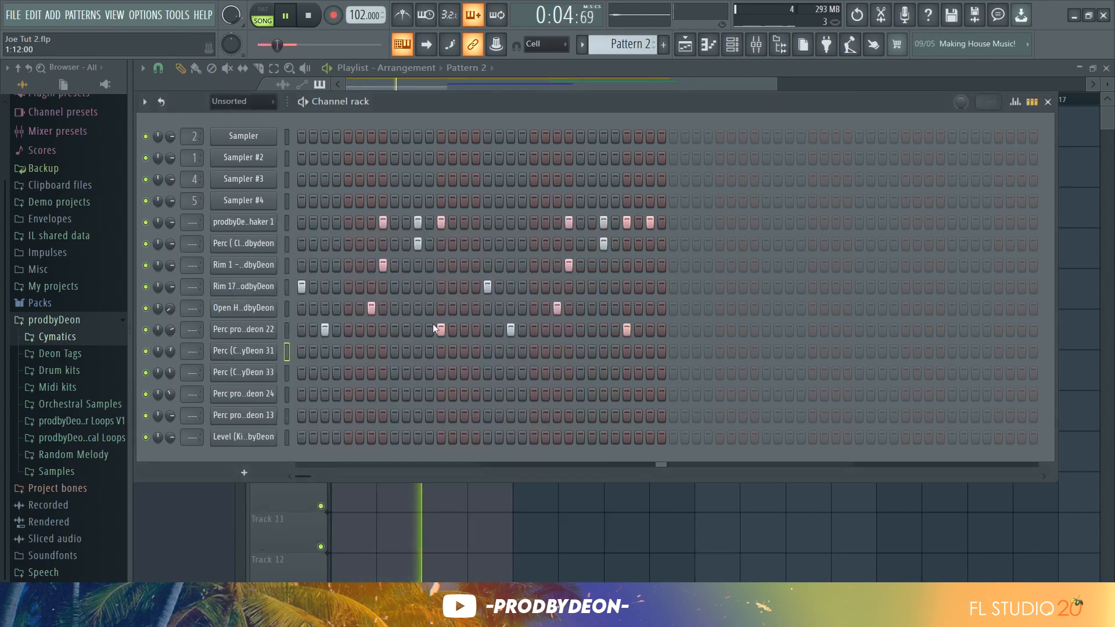
{"action": "left_click", "coordinate": [409, 351]}
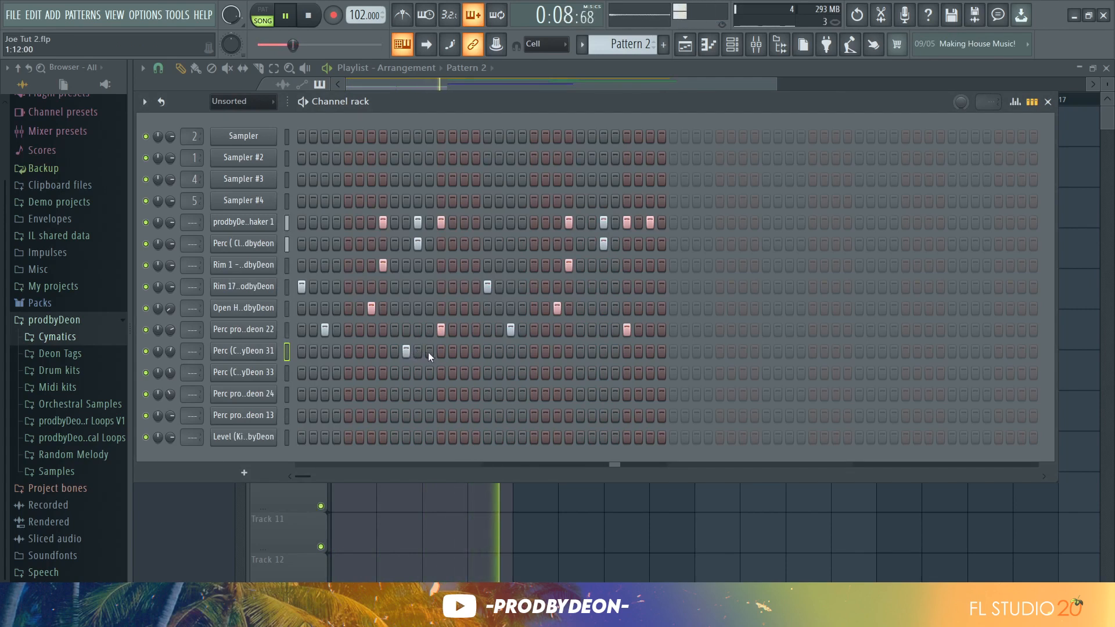
{"action": "left_click", "coordinate": [430, 351]}
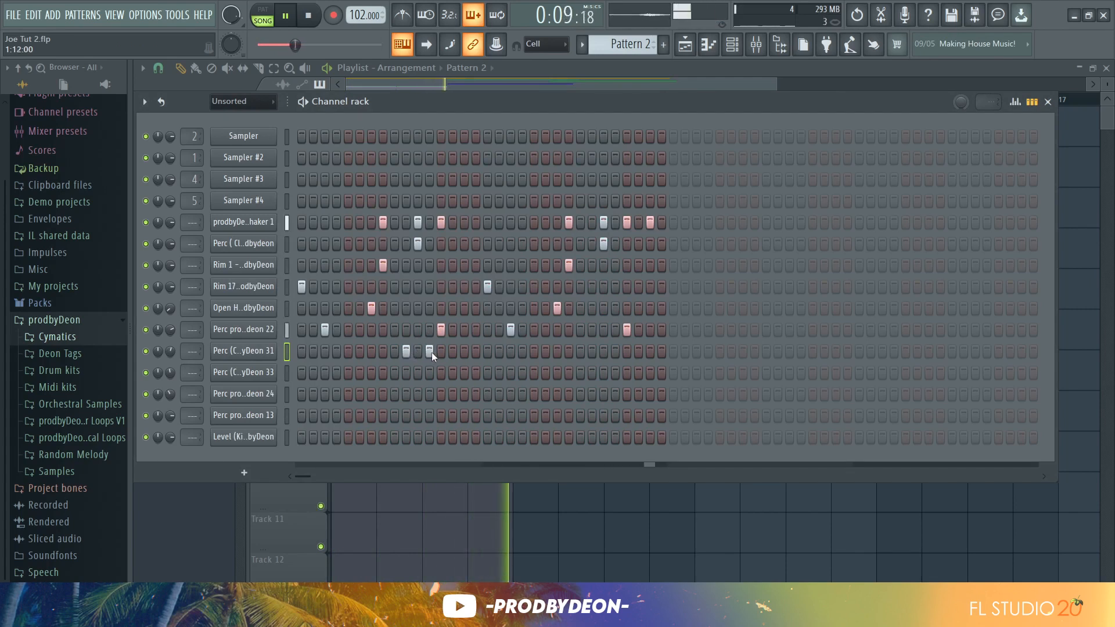
{"action": "left_click", "coordinate": [617, 351]}
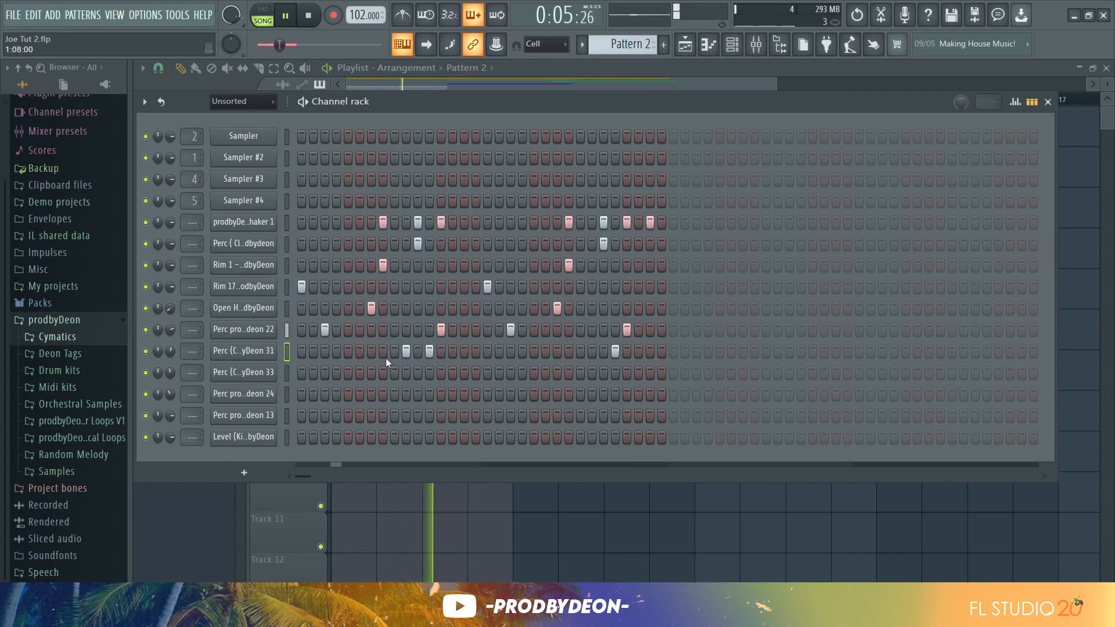
{"action": "left_click", "coordinate": [407, 351]}
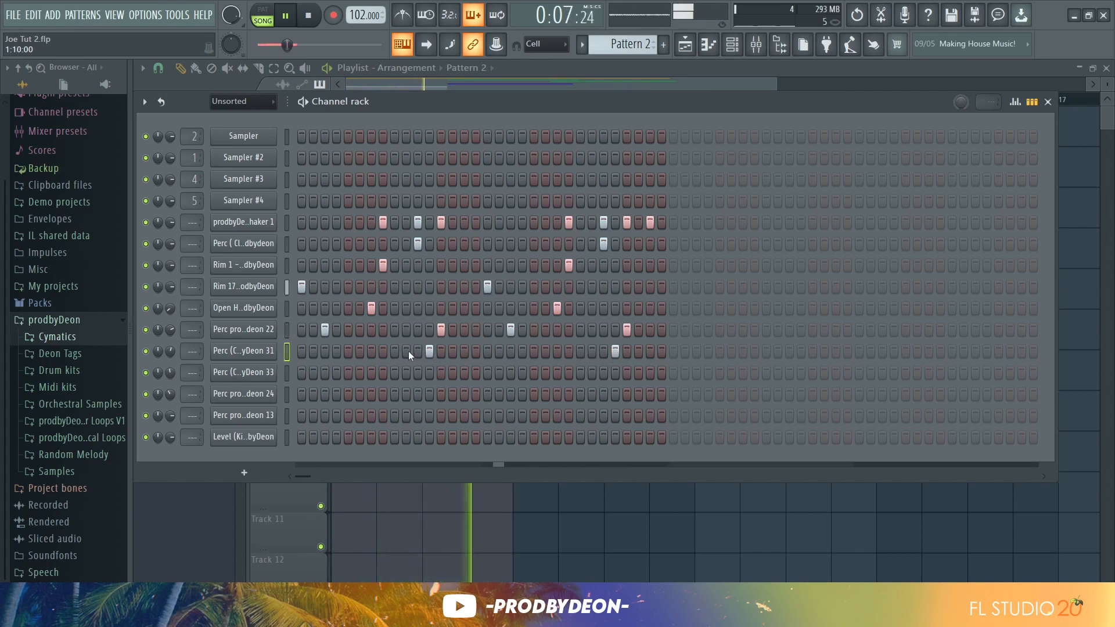
- Preview Perc (Conga) 33 and Perc 24, placing Conga 33 hits on steps 15 and 31 and a Perc 24 hit on step 31
{"action": "left_click", "coordinate": [244, 372]}
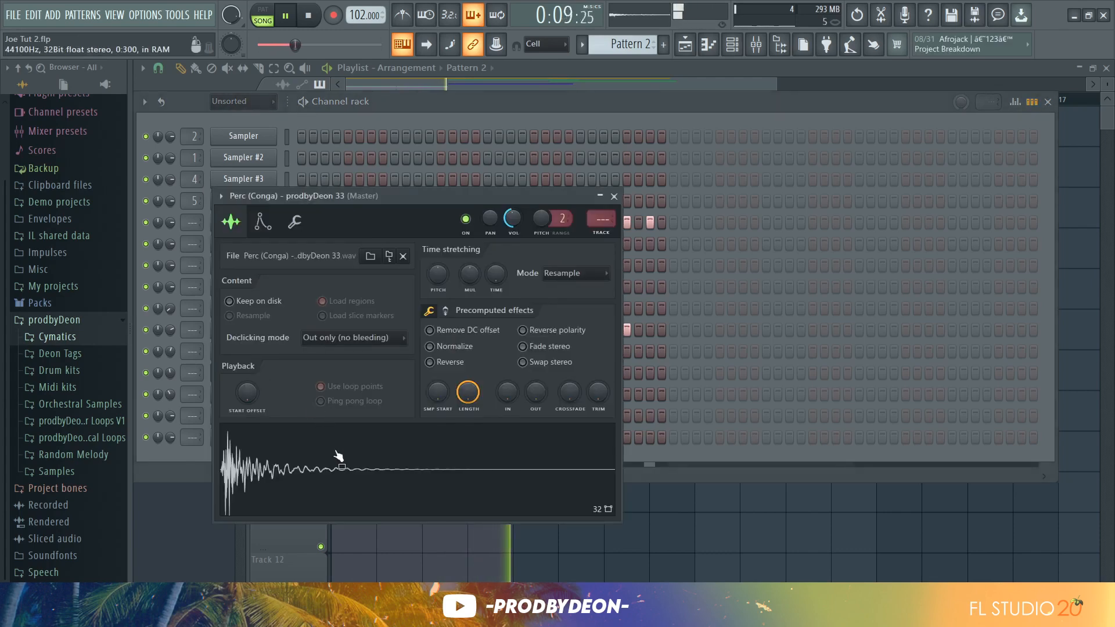
{"action": "left_click", "coordinate": [616, 196]}
{"action": "left_click", "coordinate": [464, 372]}
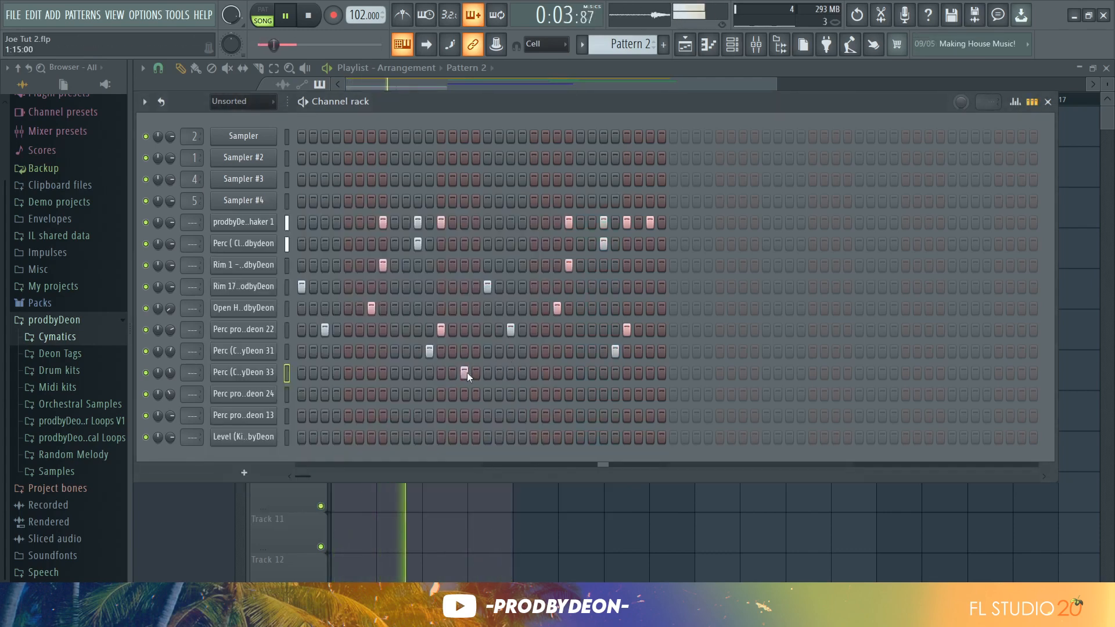
{"action": "left_click", "coordinate": [650, 372]}
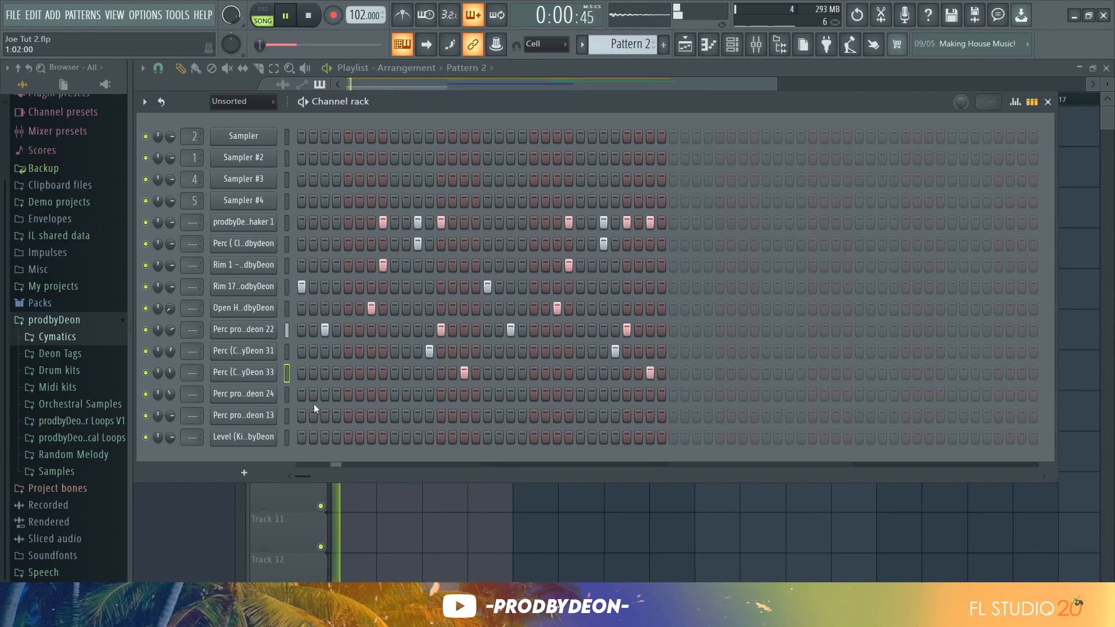
{"action": "left_click", "coordinate": [277, 395]}
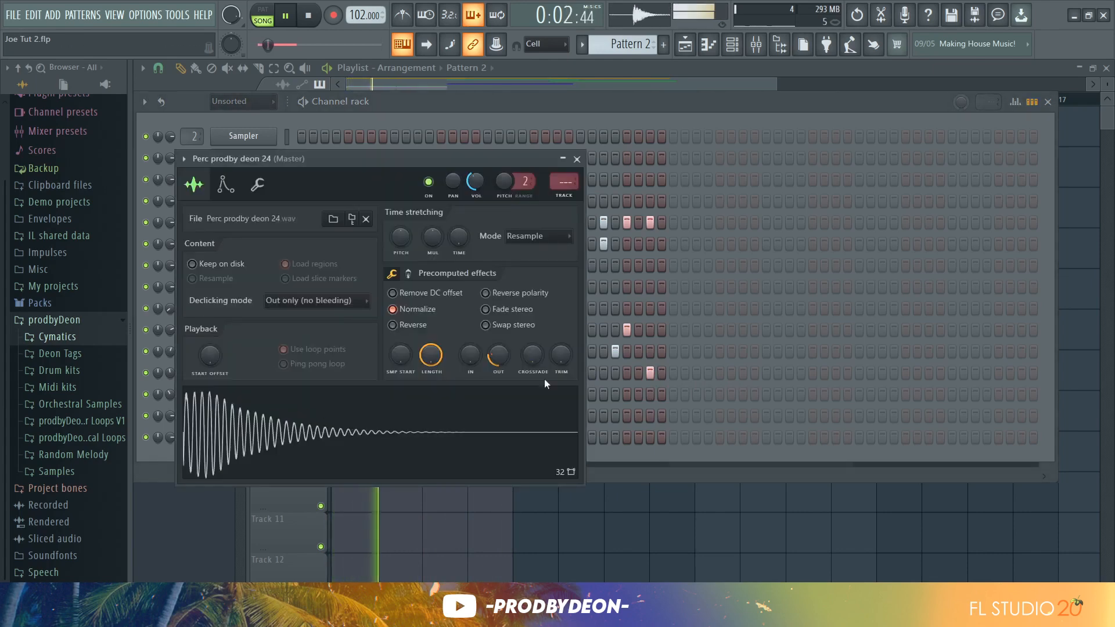
{"action": "left_click", "coordinate": [651, 395]}
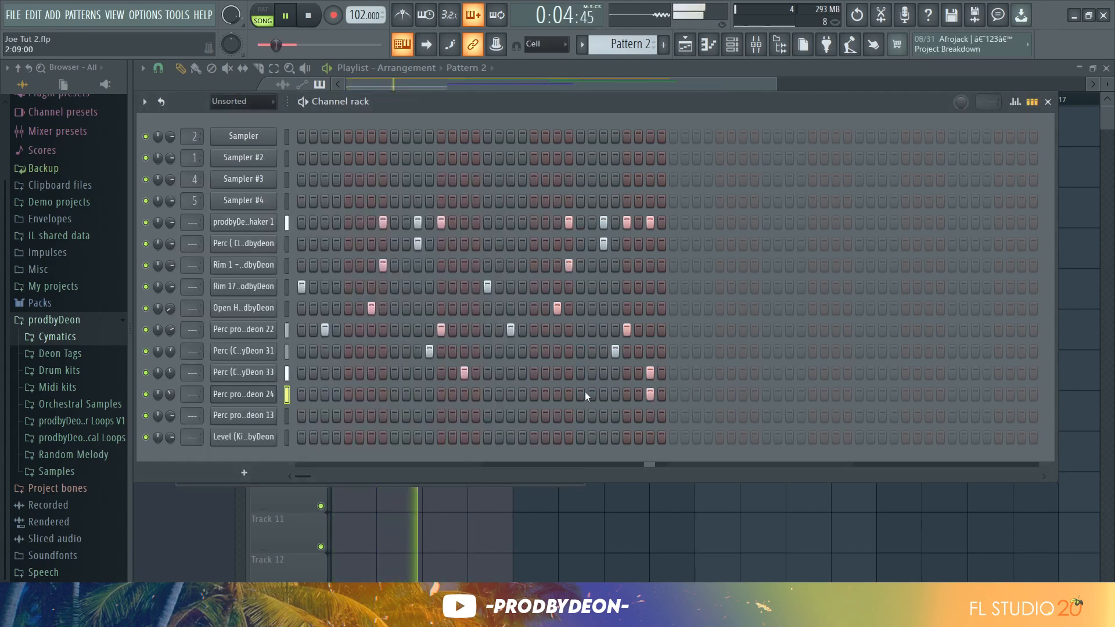
- Preview Perc 13, place its hits on steps 1, 8, 17 and 24, and play the song to check the groove
{"action": "left_click", "coordinate": [245, 416]}
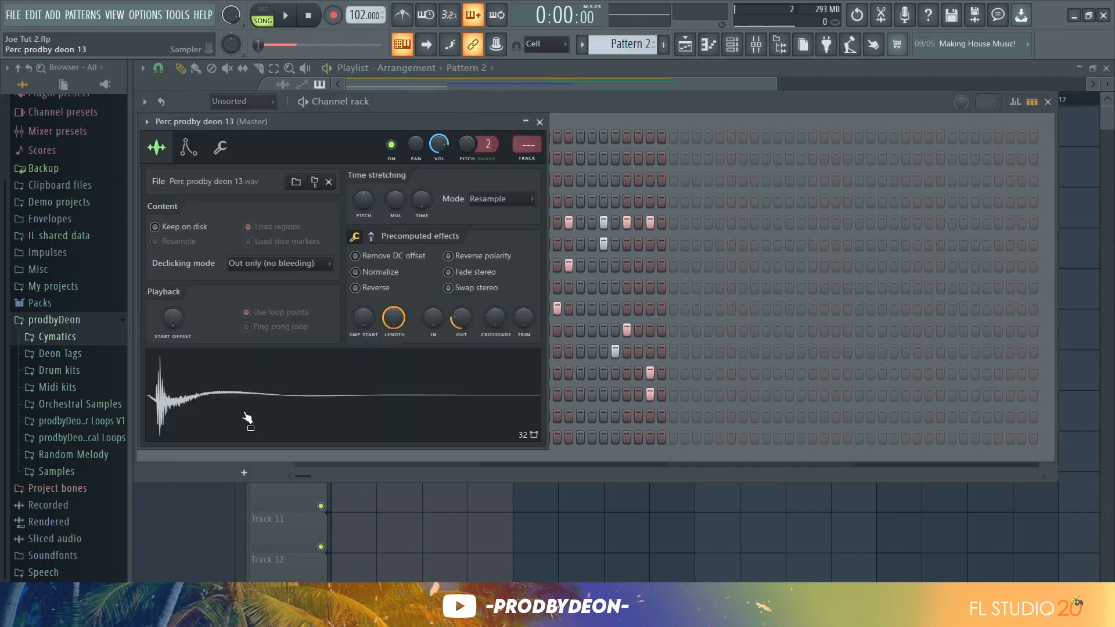
{"action": "left_click", "coordinate": [540, 122]}
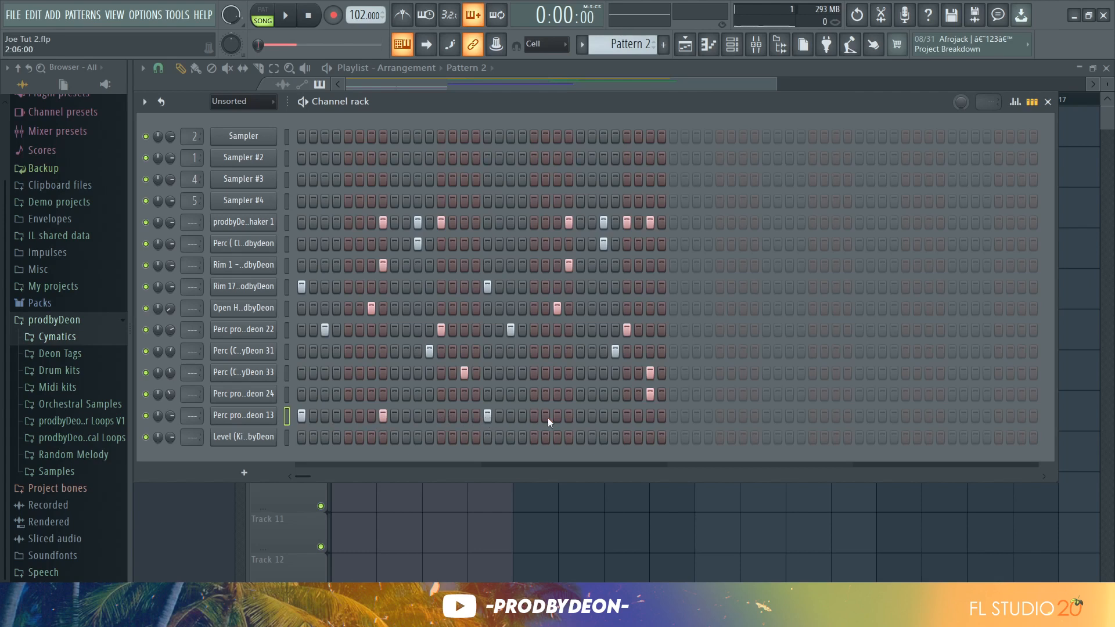
{"action": "key", "text": "space"}
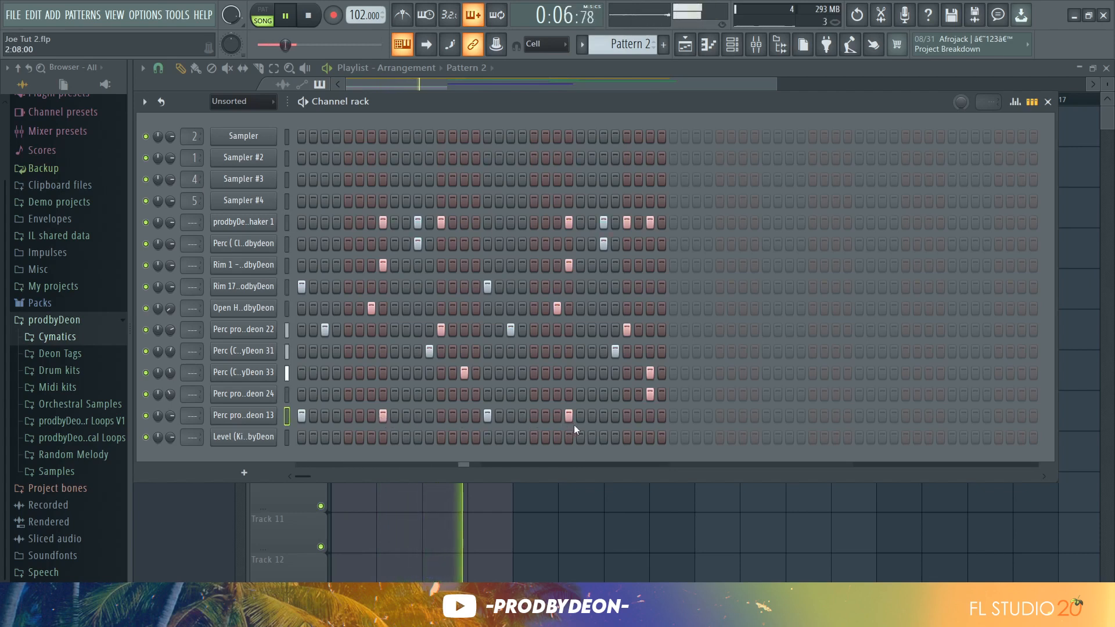
{"action": "key", "text": "space"}
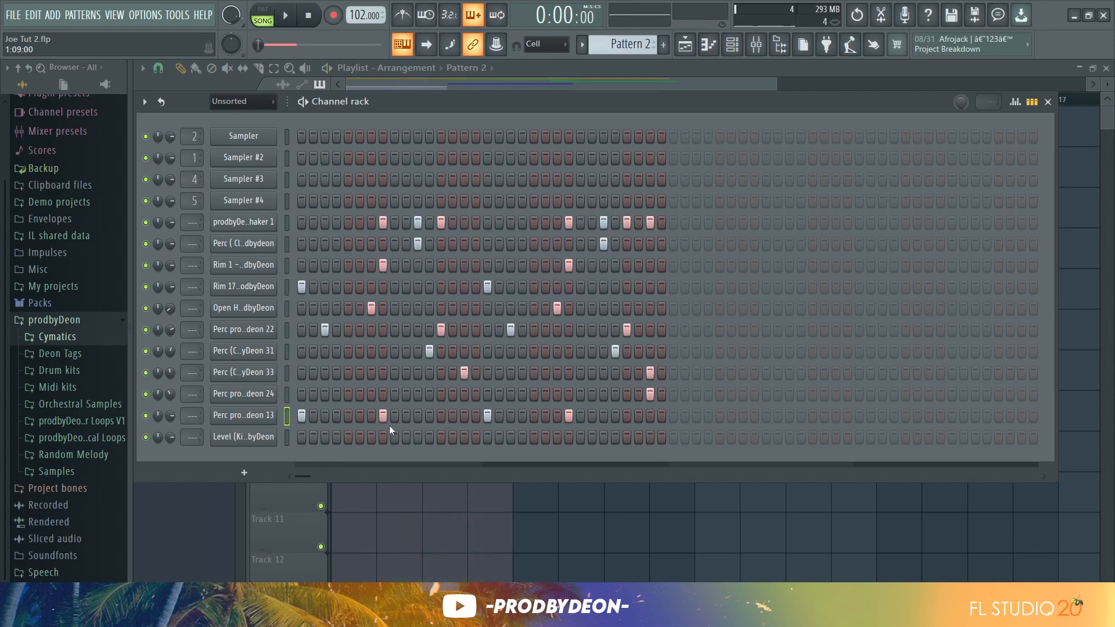
- Fill the Level (Kick) channel with a hit every 4 steps, raise the main swing, and check the rhythm with playback
{"action": "left_click", "coordinate": [278, 437]}
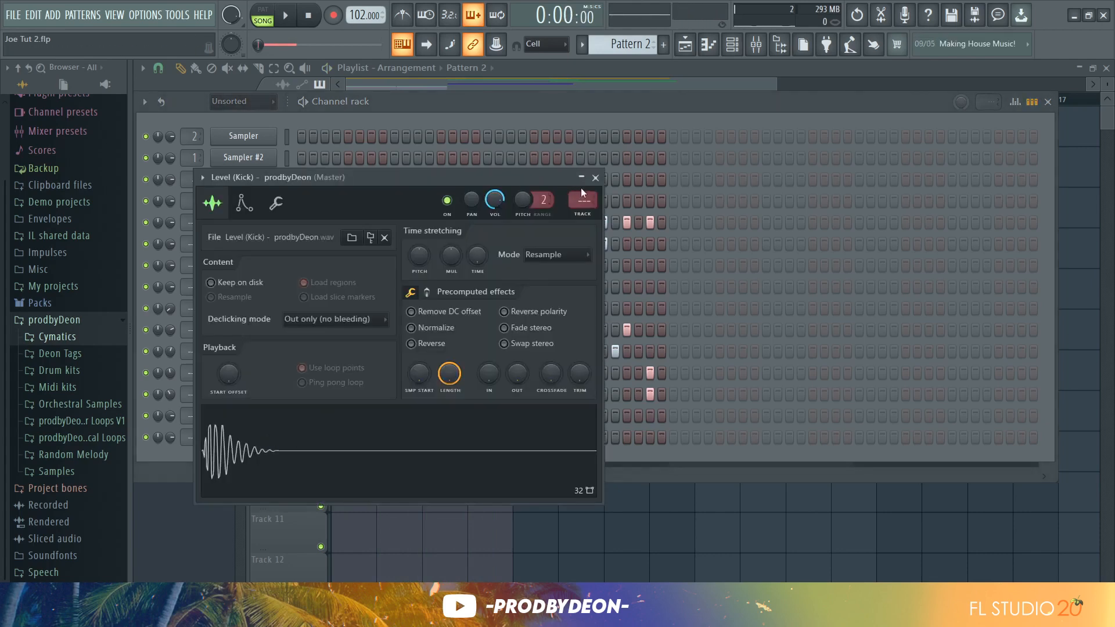
{"action": "left_click", "coordinate": [595, 178]}
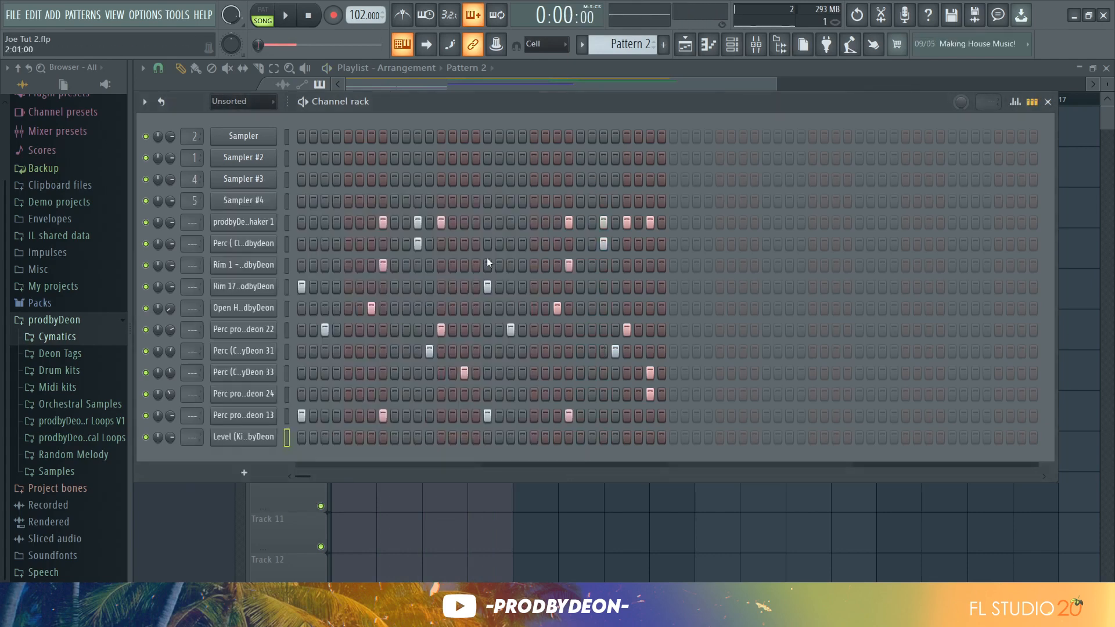
{"action": "right_click", "coordinate": [273, 439]}
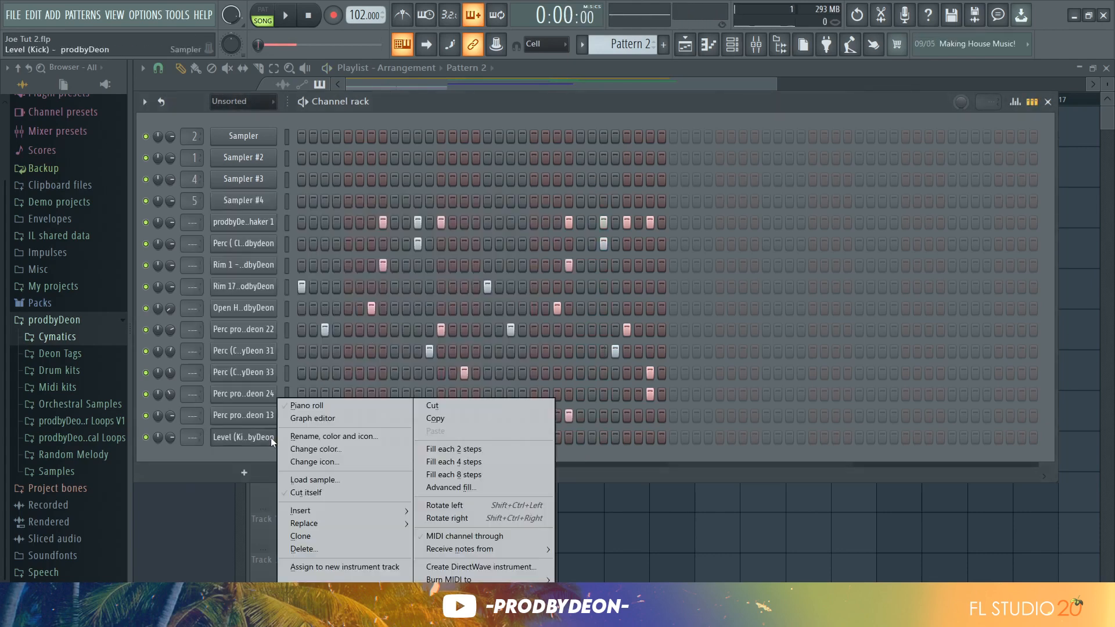
{"action": "left_click", "coordinate": [442, 462]}
{"action": "key", "text": "space"}
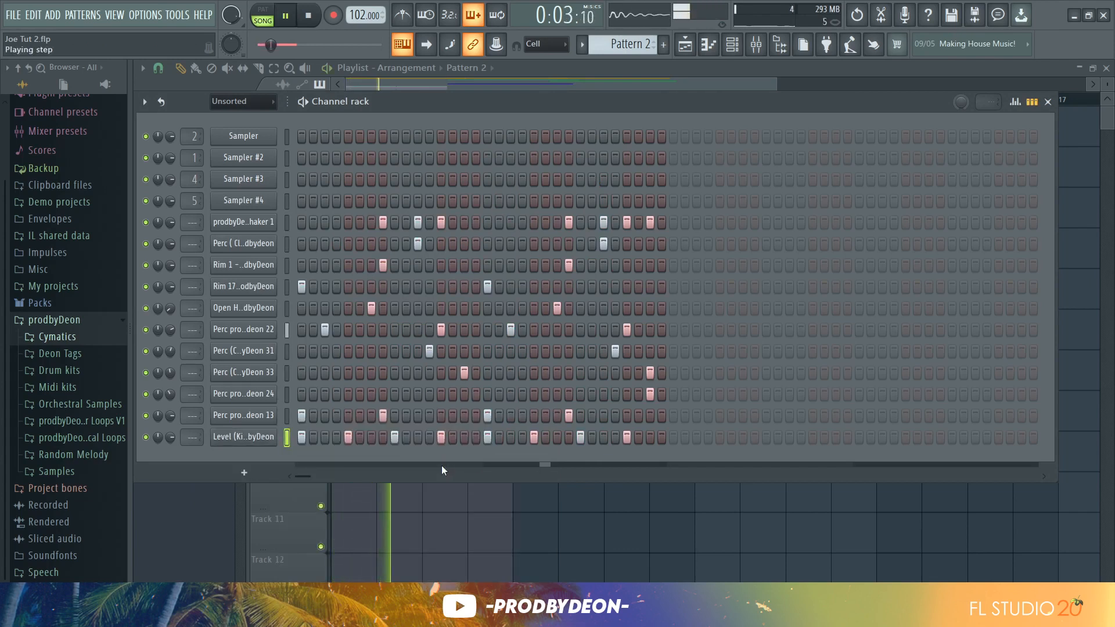
{"action": "key", "text": "space"}
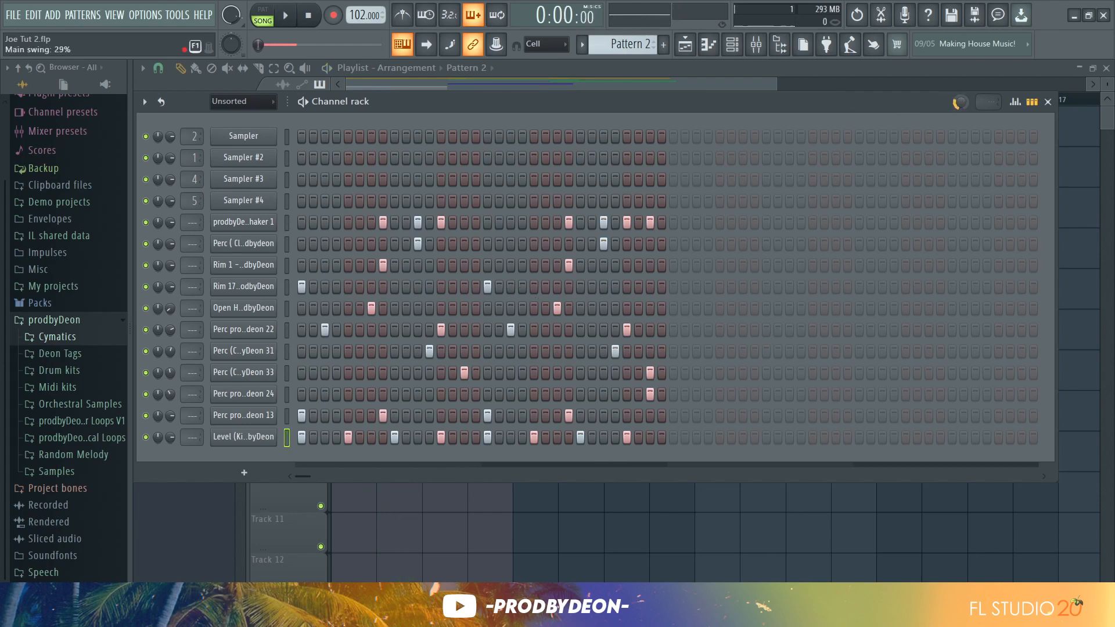
{"action": "key", "text": "space"}
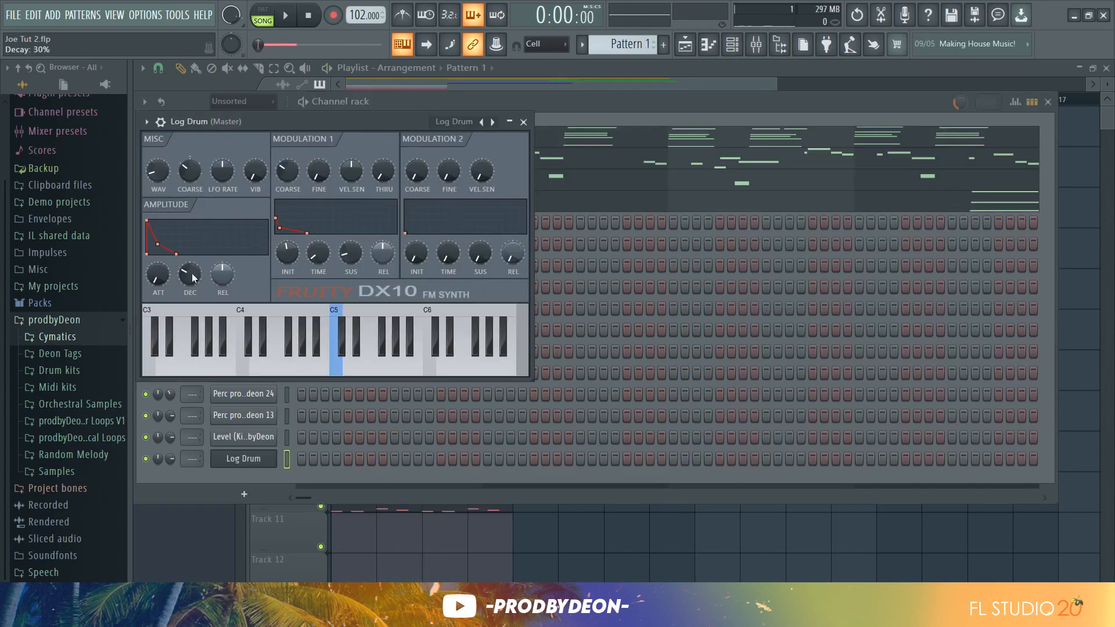
- Raise the Log Drum's amplitude decay, adjust its release, and audition low notes in the octave above C3
{"action": "left_click_drag", "start_coordinate": [191, 273], "coordinate": [192, 266]}
{"action": "left_click", "coordinate": [195, 372]}
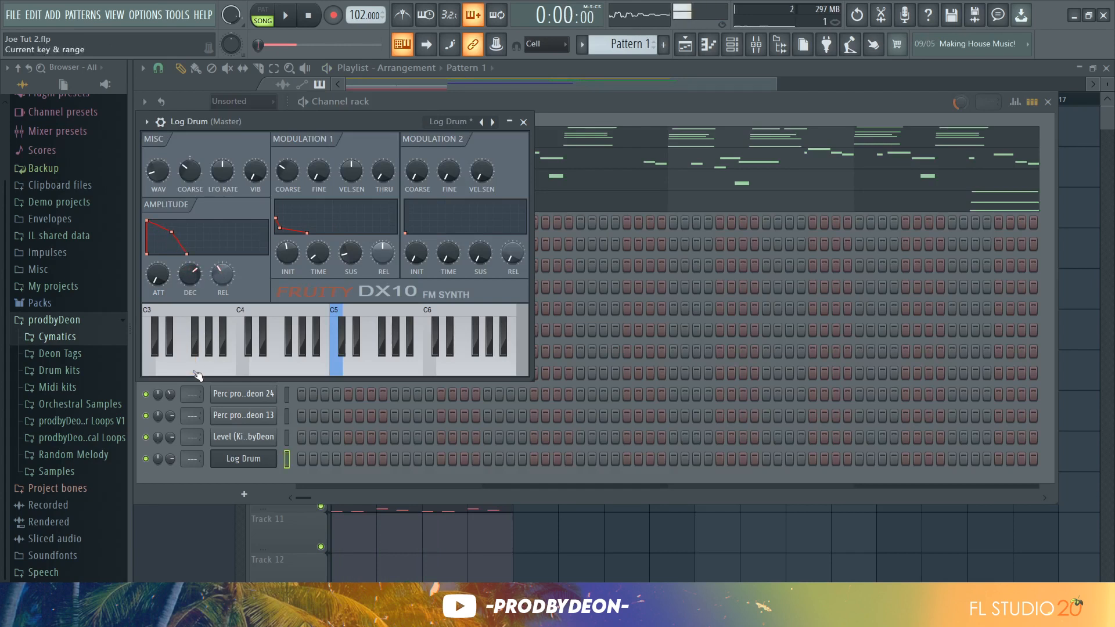
{"action": "left_click", "coordinate": [175, 374]}
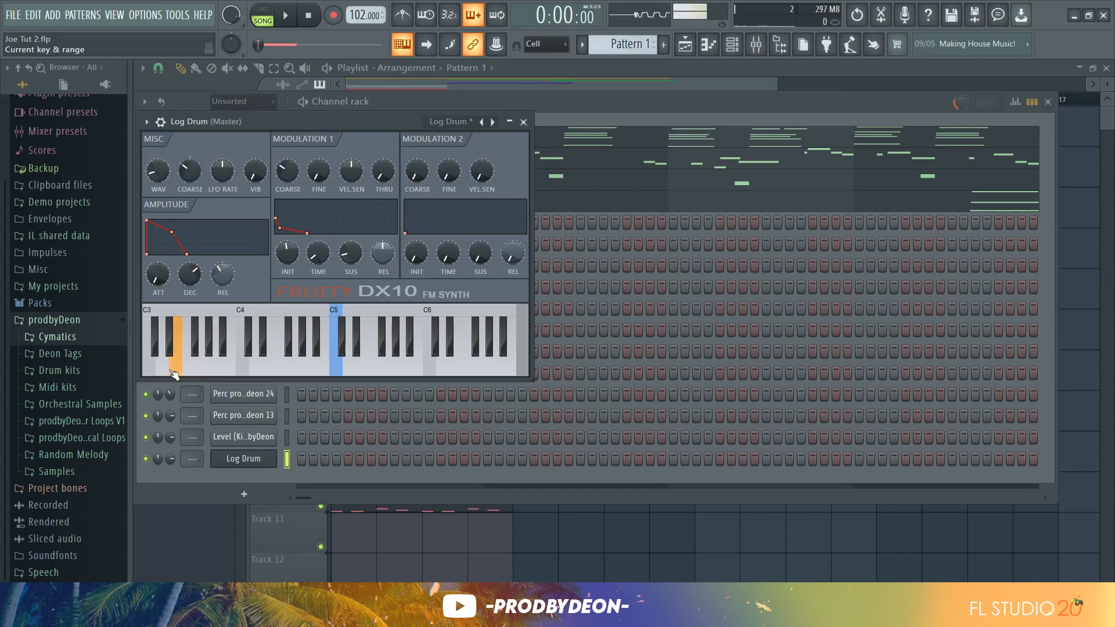
{"action": "left_click", "coordinate": [175, 374]}
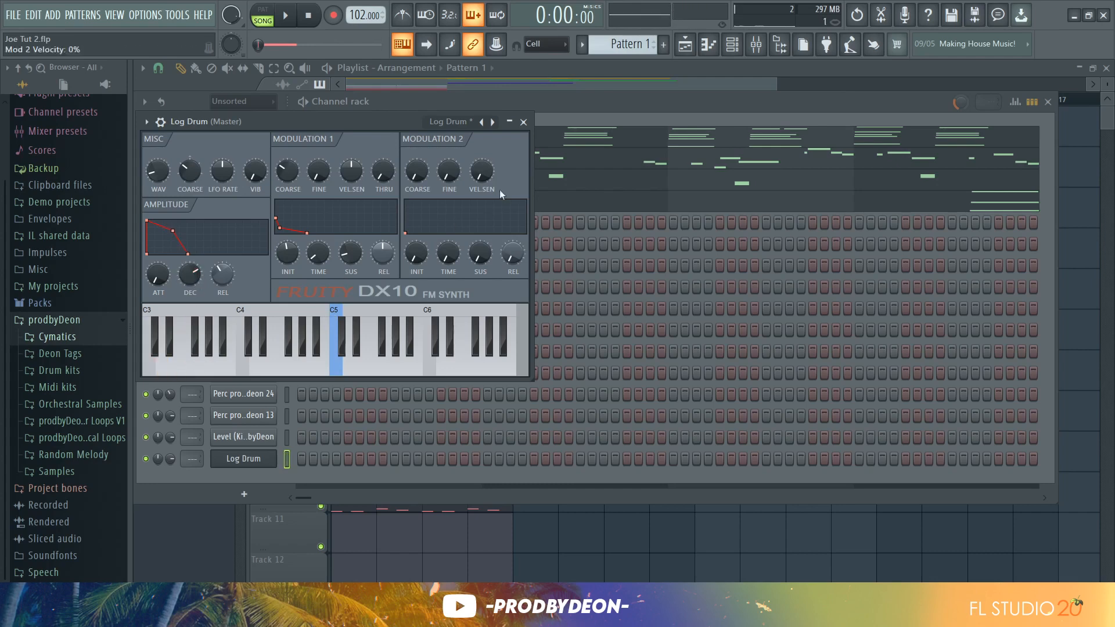
- Draw a three-step E3 note at the start of bar 1 in the Log Drum's piano roll and audition it
{"action": "left_click", "coordinate": [710, 47]}
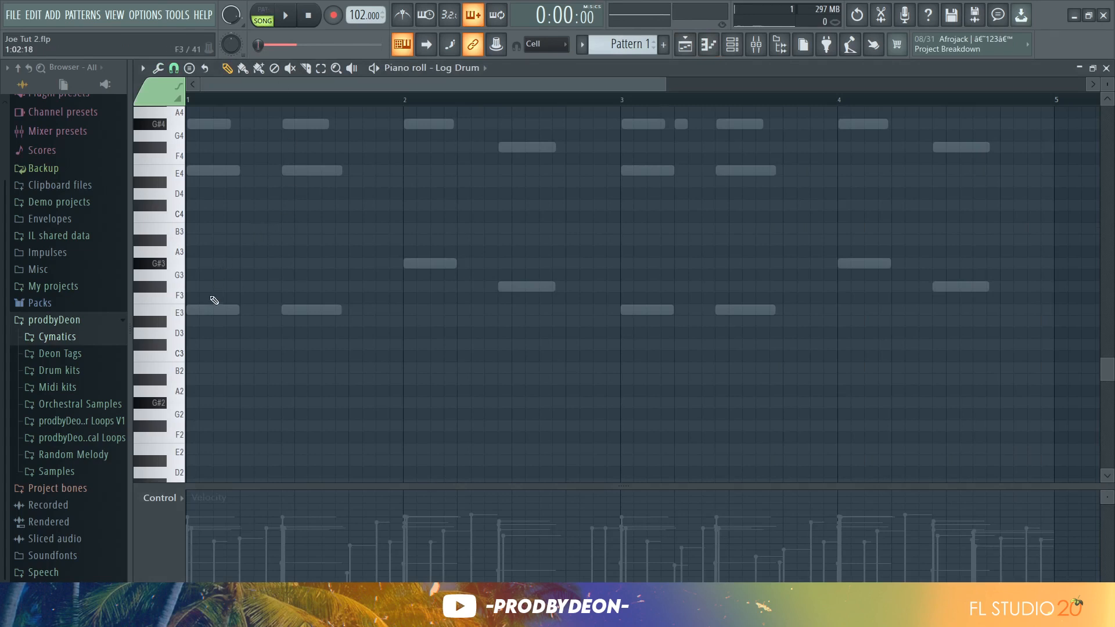
{"action": "left_click_drag", "start_coordinate": [208, 315], "coordinate": [182, 311]}
{"action": "key", "text": "space"}
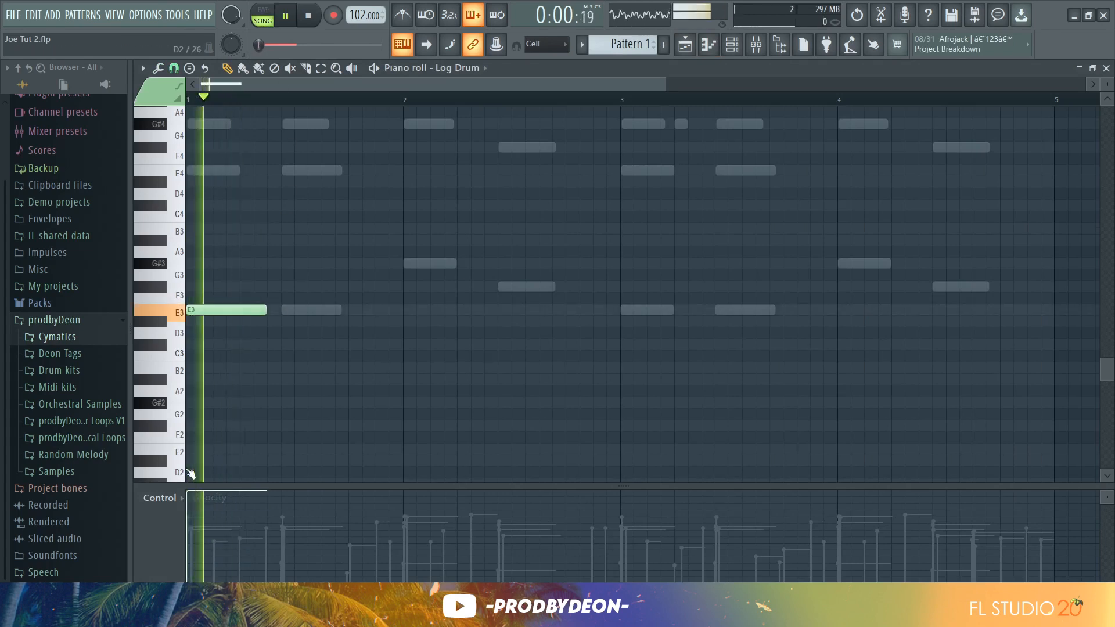
{"action": "key", "text": "space"}
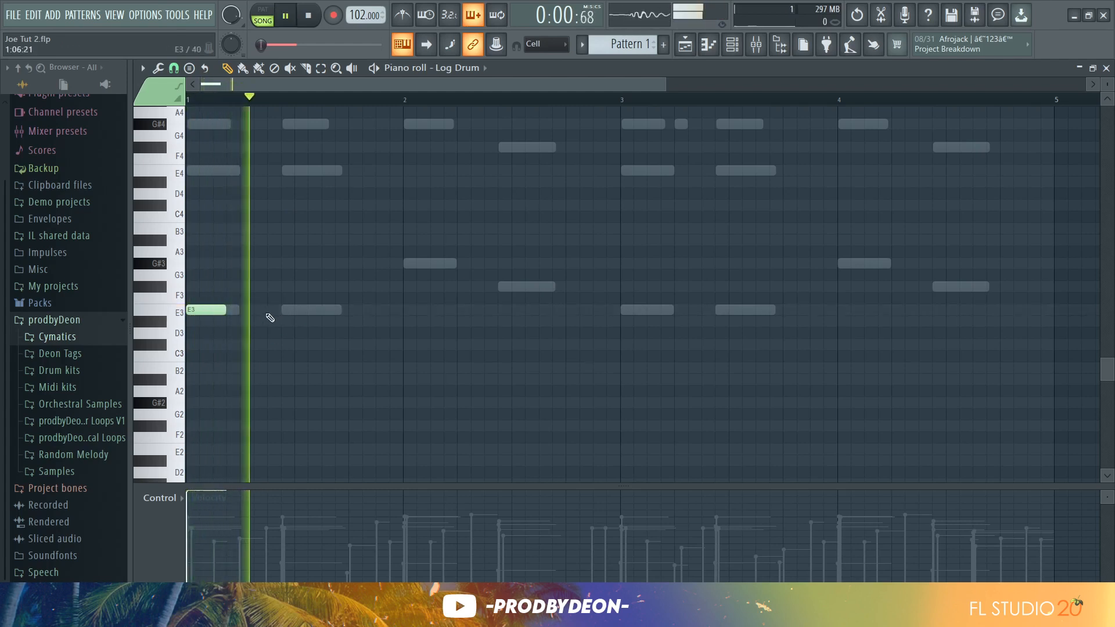
{"action": "key", "text": "space"}
- Continue the Log Drum line with short E3 notes through bar 1 and G#3 and F#3 notes in bar 2, checking with playback
{"action": "left_click", "coordinate": [284, 310]}
{"action": "key", "text": "space"}
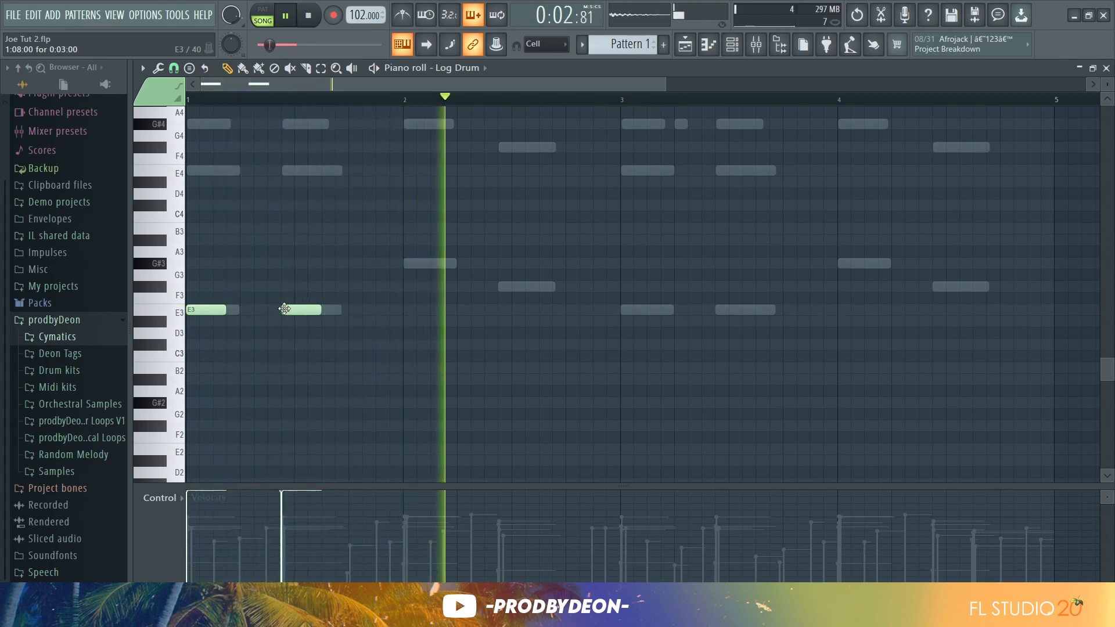
{"action": "key", "text": "space"}
{"action": "key", "text": "space"}
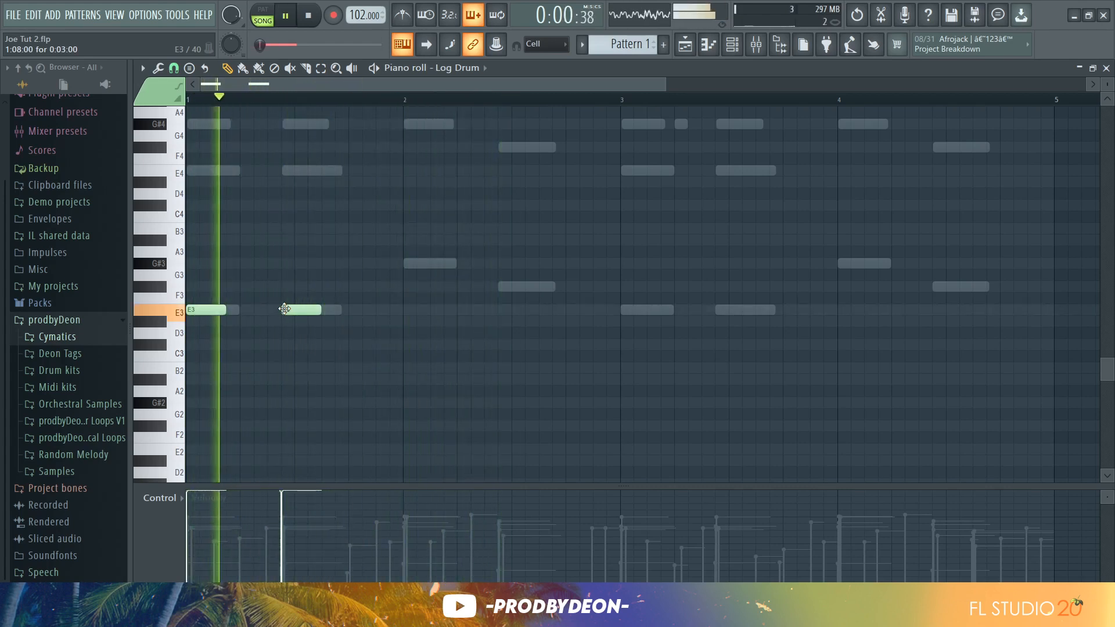
{"action": "left_click", "coordinate": [341, 309]}
{"action": "key", "text": "space"}
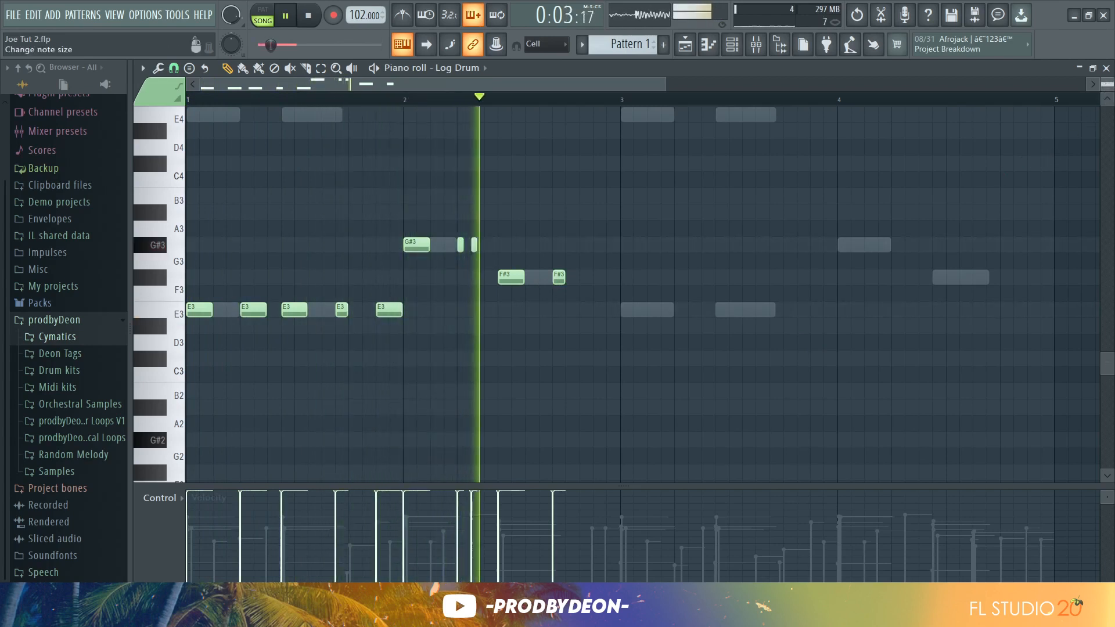
- Finish bar 2 with short F#4, F#3 and C#3 notes and duplicate the two-bar Log Drum phrase into bars 3 and 4
{"action": "left_click_drag", "start_coordinate": [1107, 85], "coordinate": [1107, 92]}
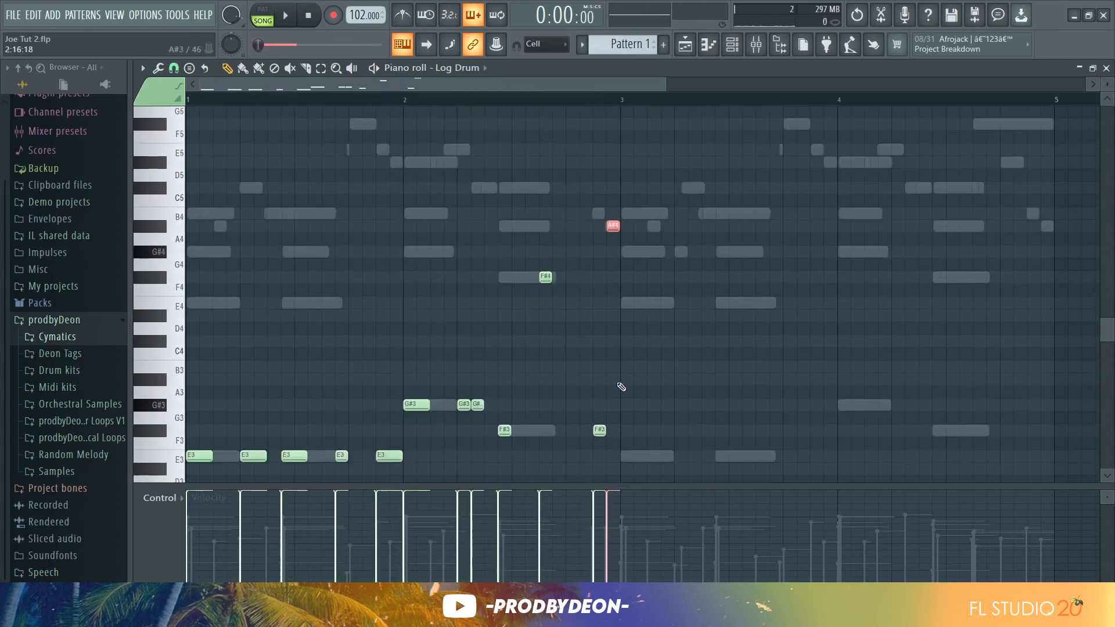
{"action": "scroll", "coordinate": [621, 387], "scroll_direction": "down", "scroll_amount": 3}
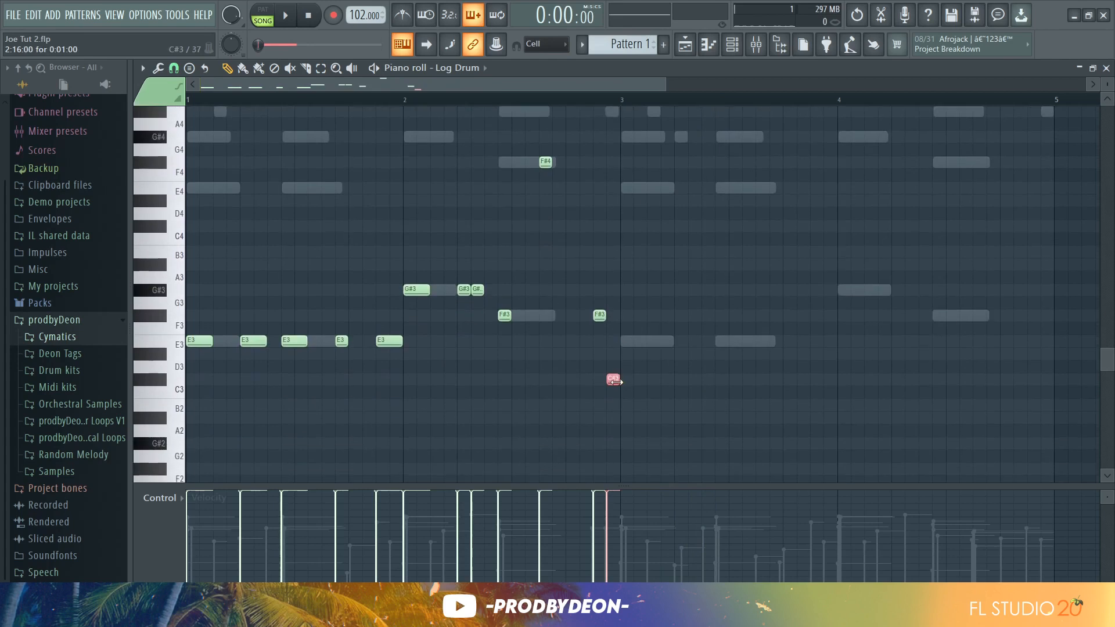
{"action": "key", "text": "ctrl+b"}
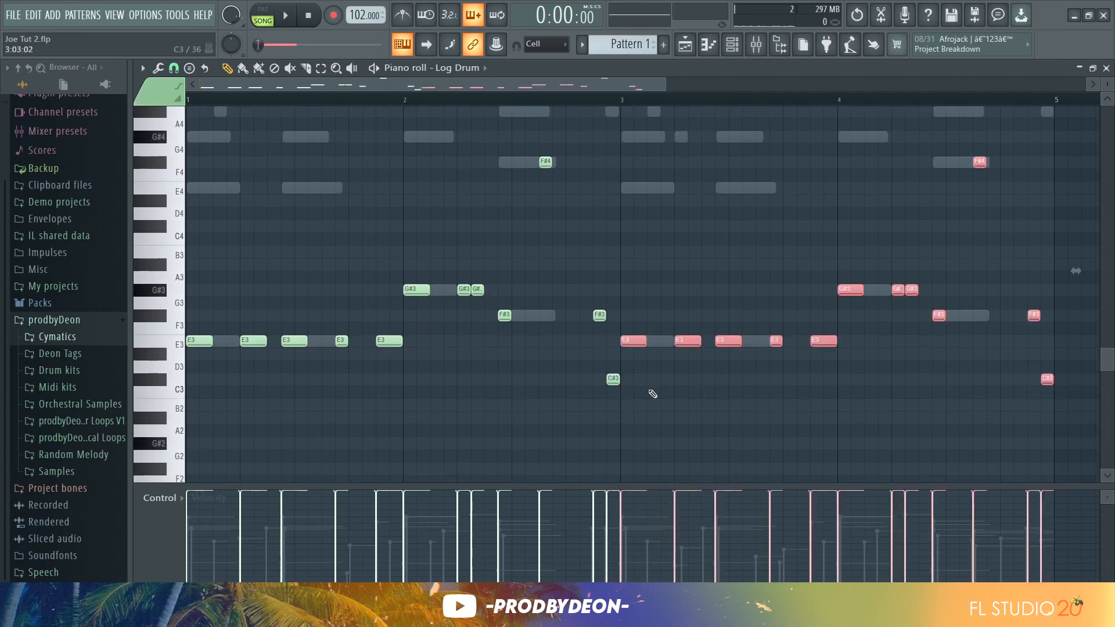
- Add a one-step F#4 note on step 14 of bar 4 in the Log Drum line while the song plays
{"action": "left_click", "coordinate": [693, 405]}
{"action": "right_click", "coordinate": [696, 405]}
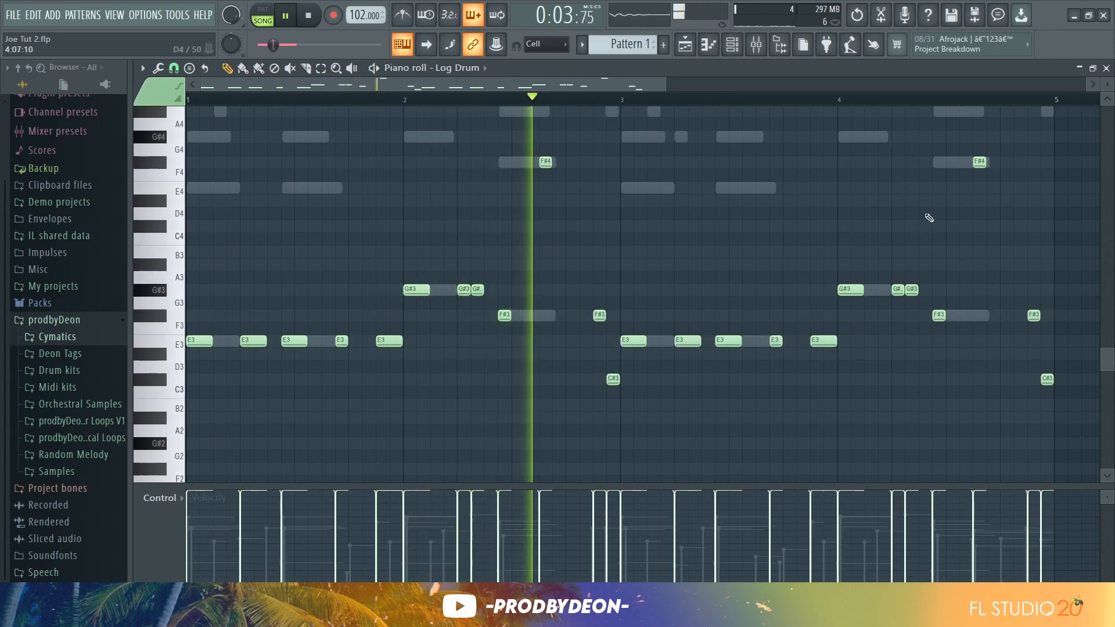
{"action": "left_click", "coordinate": [1017, 162]}
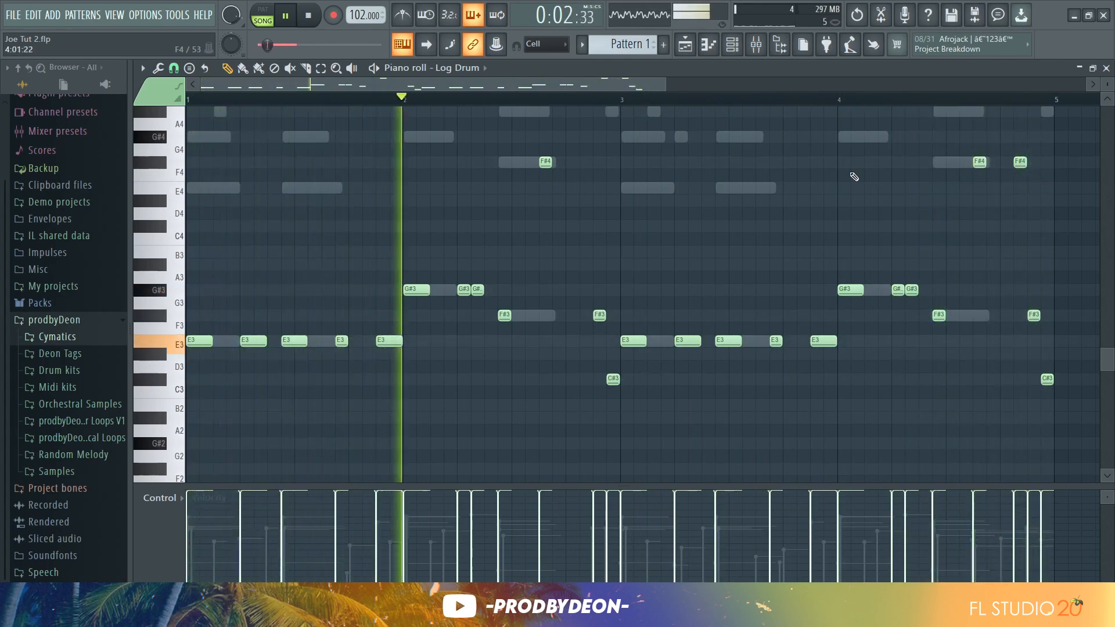
- Add one-step G#3 notes on steps 5 and 6 and a G#4 note on step 7 of bar 2 for the second Log Drum channel
{"action": "key", "text": "space"}
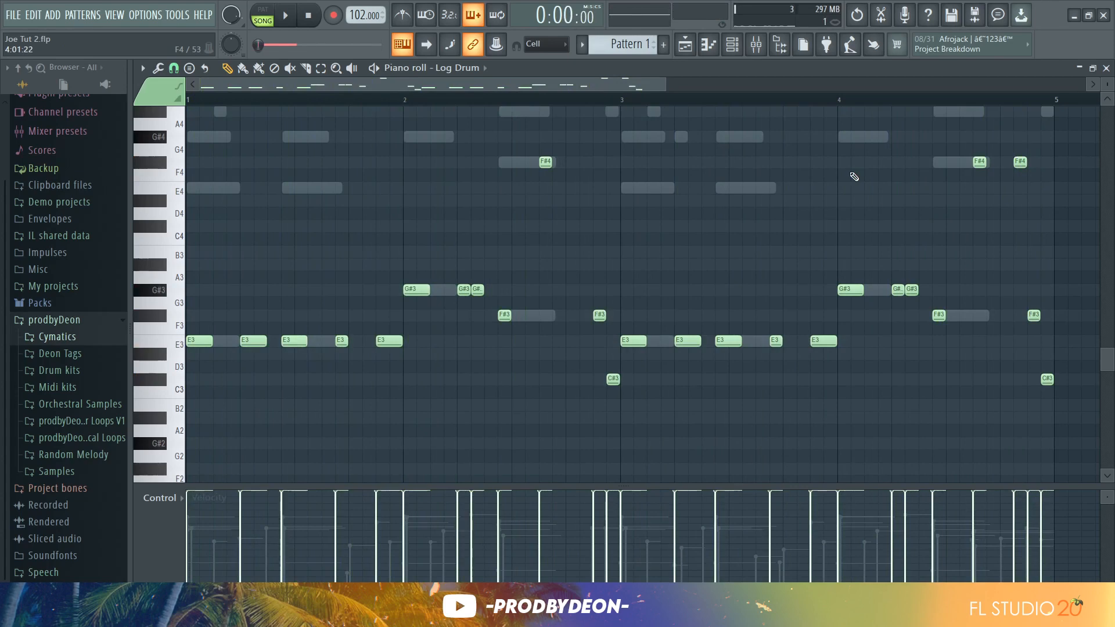
{"action": "left_click_drag", "start_coordinate": [667, 83], "coordinate": [808, 107]}
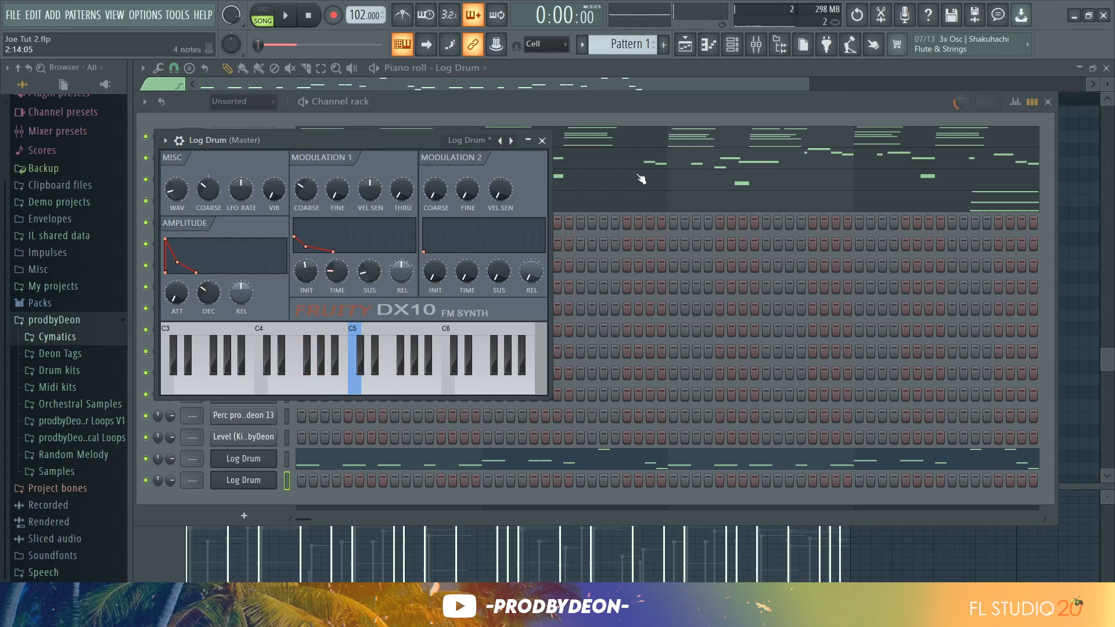
{"action": "left_click", "coordinate": [718, 51]}
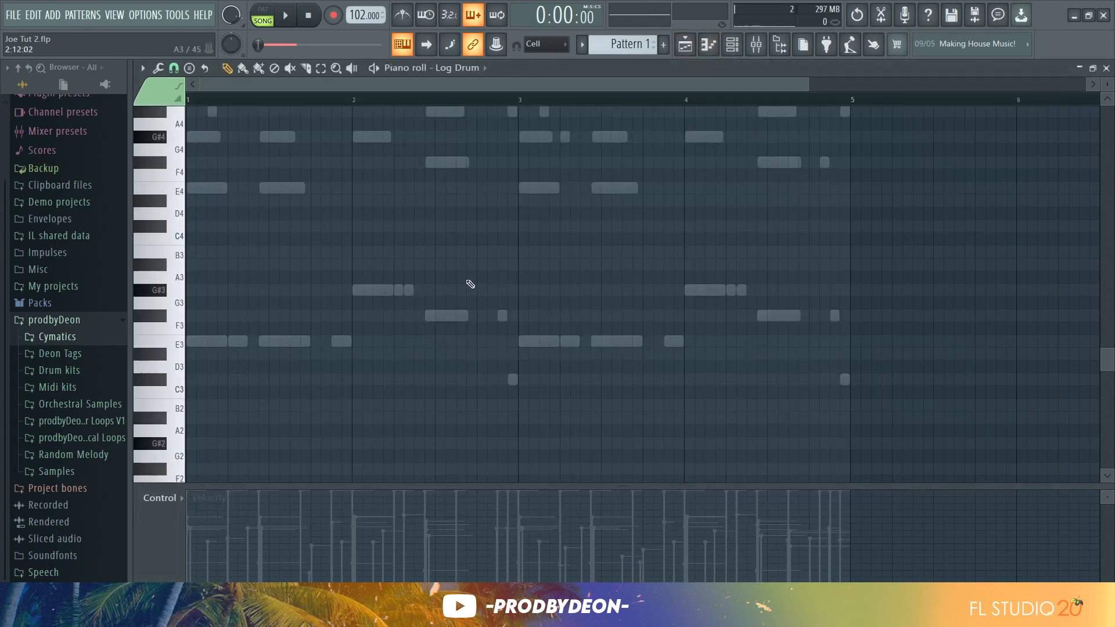
{"action": "scroll", "coordinate": [645, 152], "scroll_direction": "up", "scroll_amount": 3}
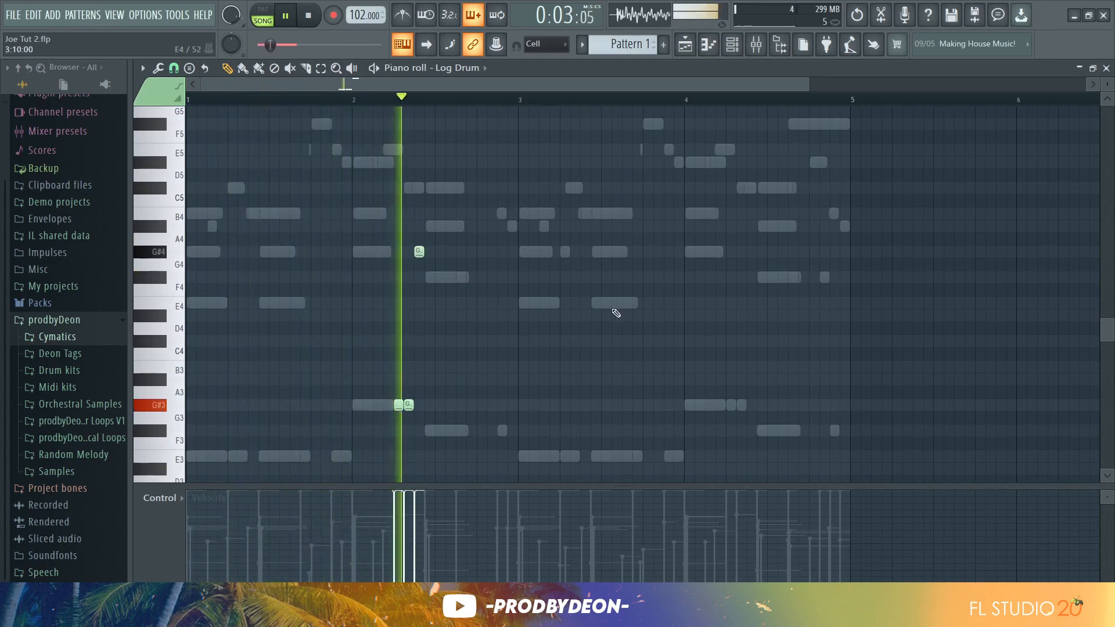
{"action": "key", "text": "space"}
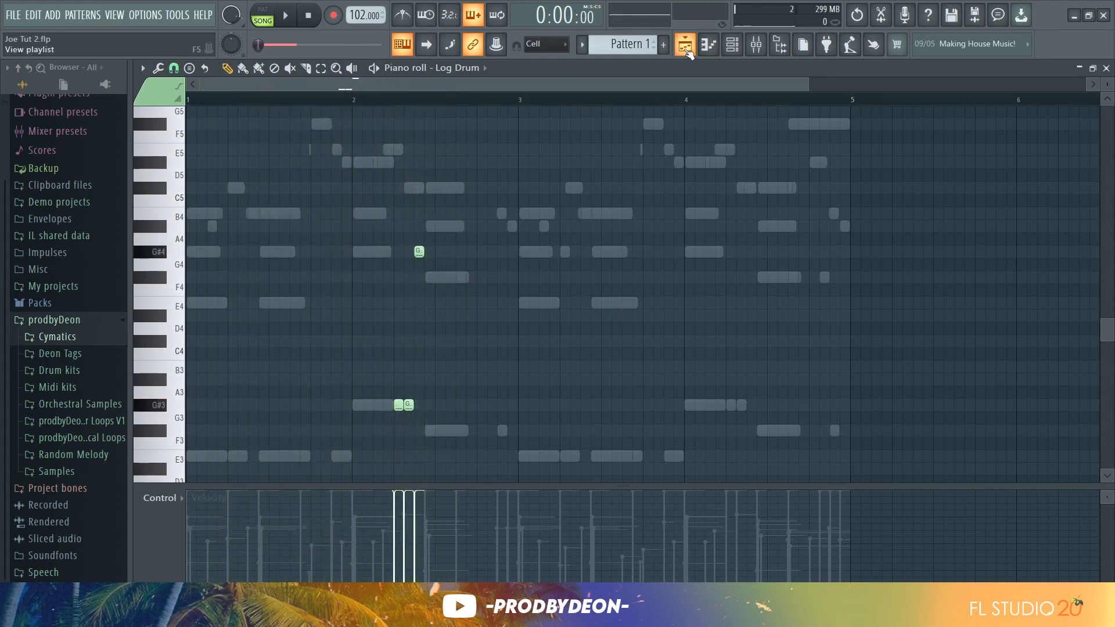
- Unmute the Guitar Cords track in the playlist and audition the loop
{"action": "left_click", "coordinate": [686, 45]}
{"action": "left_click", "coordinate": [321, 140]}
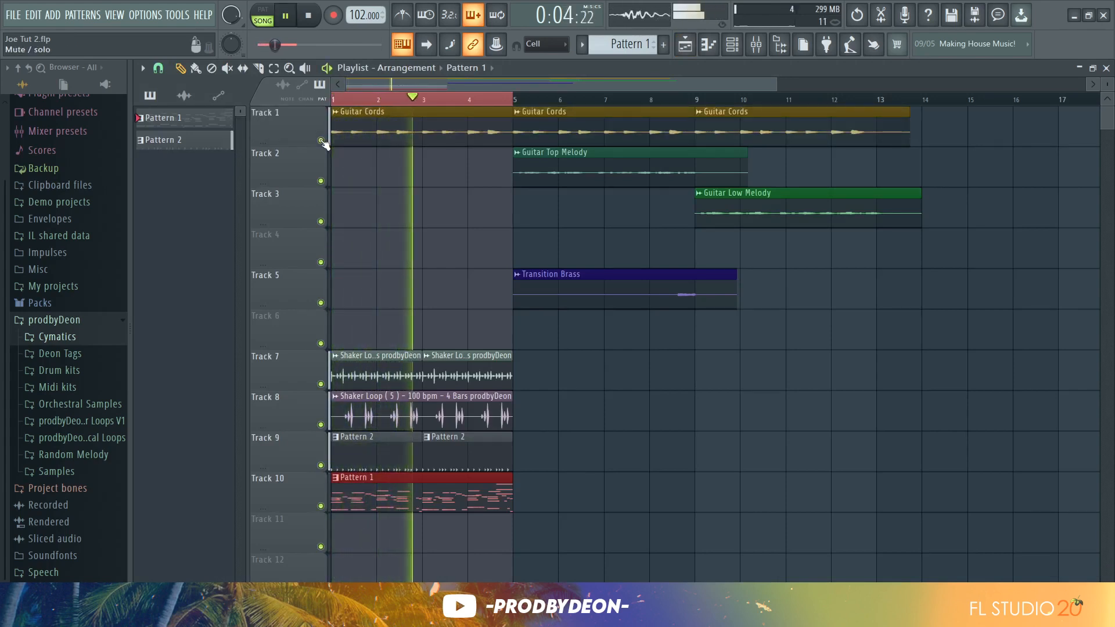
{"action": "key", "text": "space"}
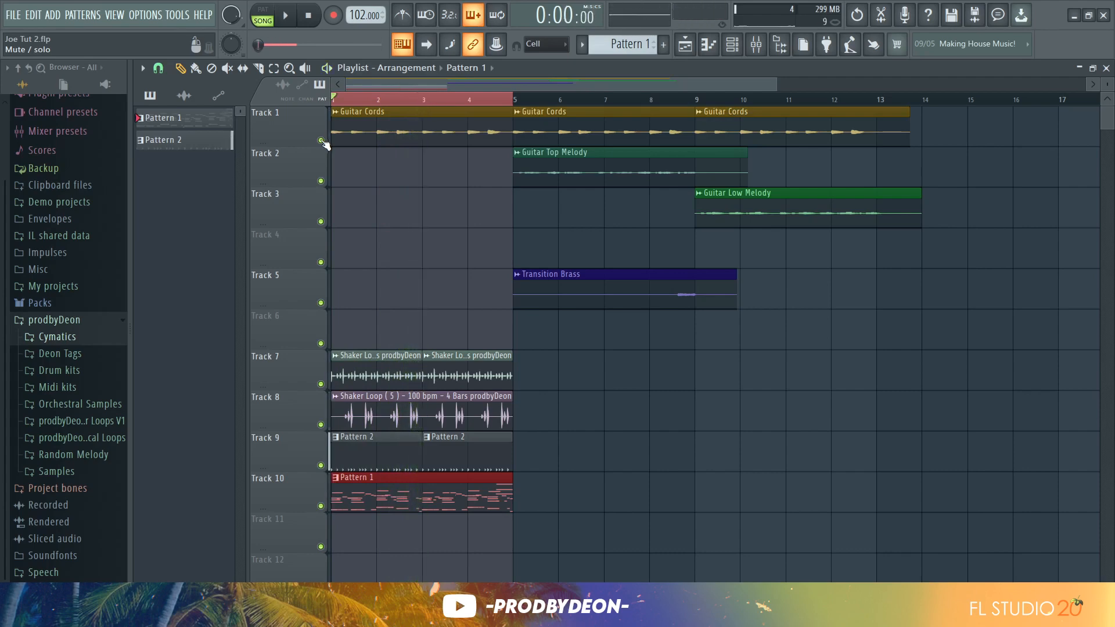
- Lengthen the second Log Drum's G#4 note to two steps and duplicate its bars 1 and 2 into bars 3 and 4
{"action": "left_click", "coordinate": [709, 47]}
{"action": "left_click_drag", "start_coordinate": [522, 103], "coordinate": [2, 150]}
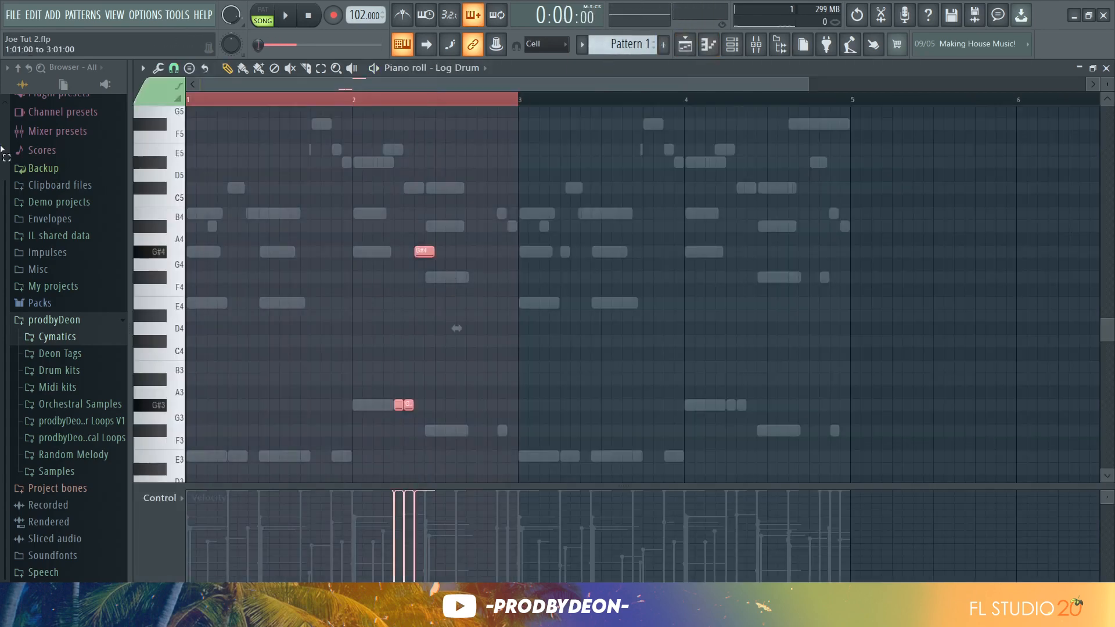
{"action": "key", "text": "ctrl+b"}
{"action": "key", "text": "space"}
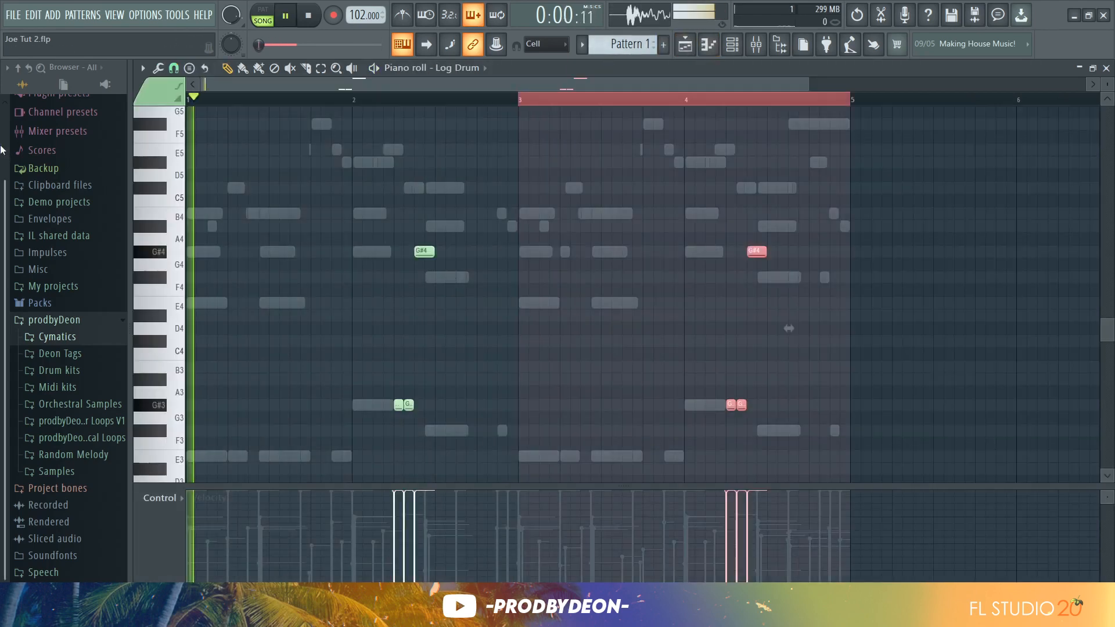
- Lower the second Log Drum's high notes in bars 2 and 4 to F#4 and add another two-step F#4 on step 11 of bar 4
{"action": "left_click", "coordinate": [648, 108], "text": "ctrl"}
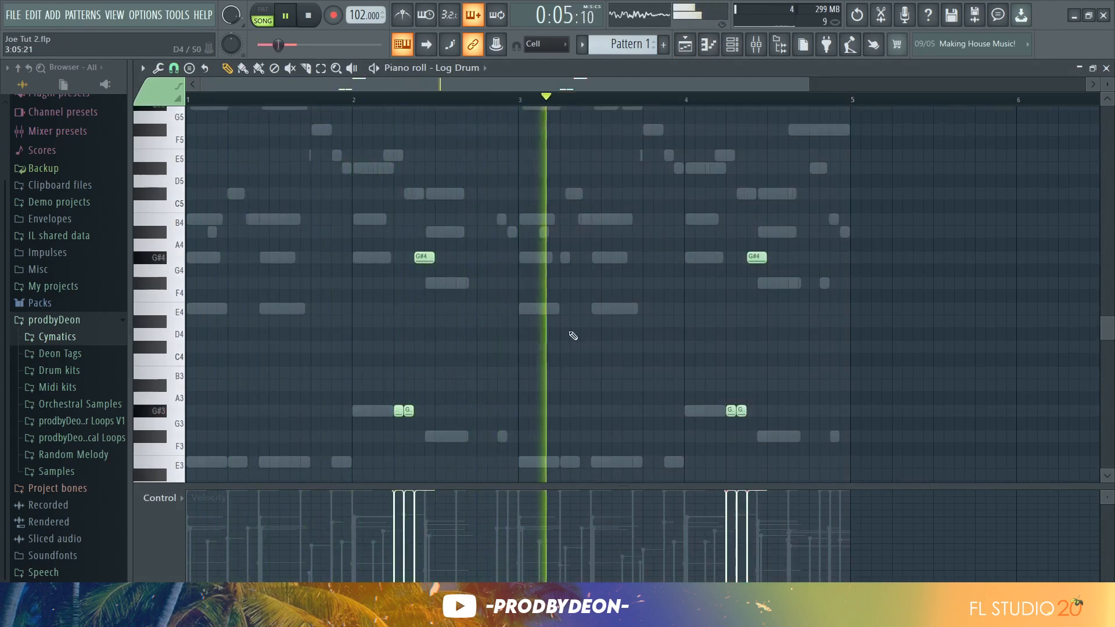
{"action": "left_click", "coordinate": [794, 257]}
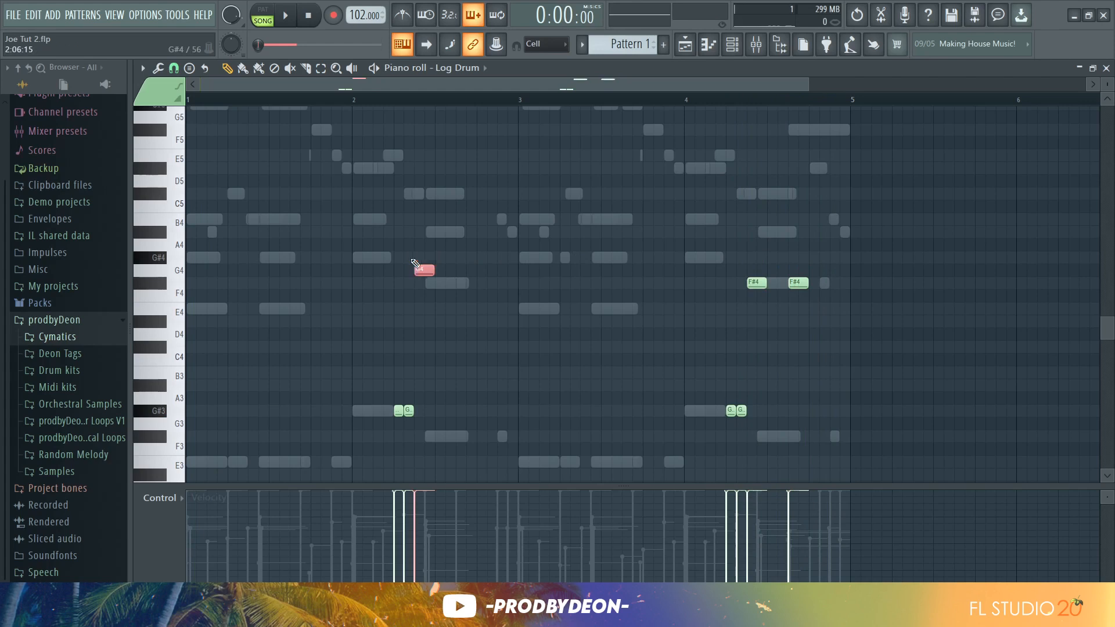
{"action": "key", "text": "space"}
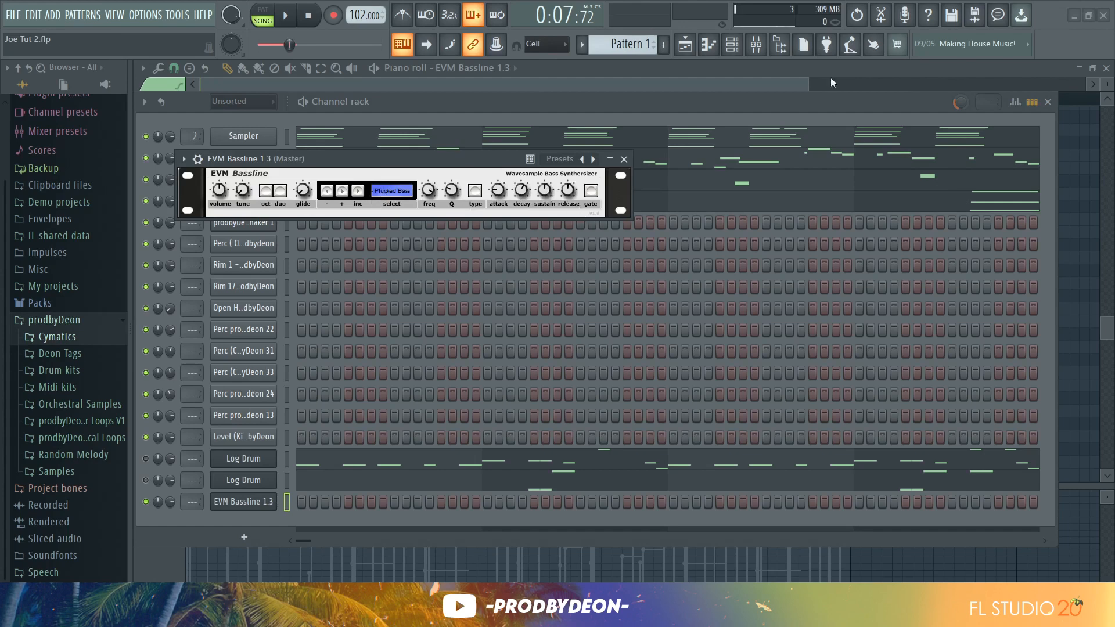
- Start the EVM Bassline line in bar 1 with two E4 notes and two short G#4 notes, lengthening the second G#4 to one step
{"action": "left_click", "coordinate": [721, 44]}
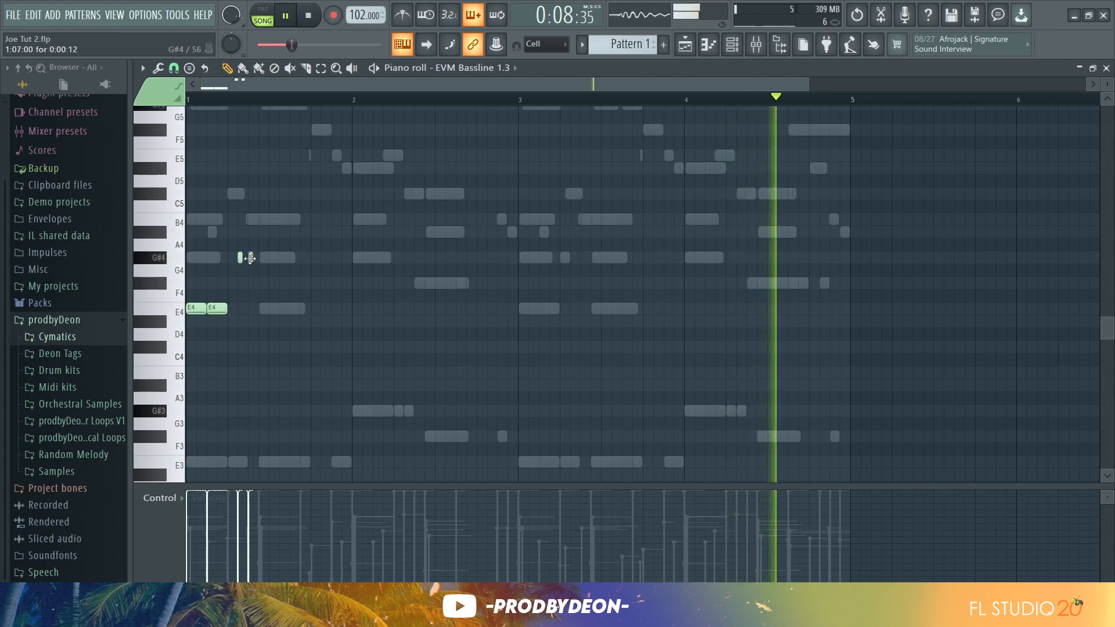
{"action": "left_click", "coordinate": [308, 16]}
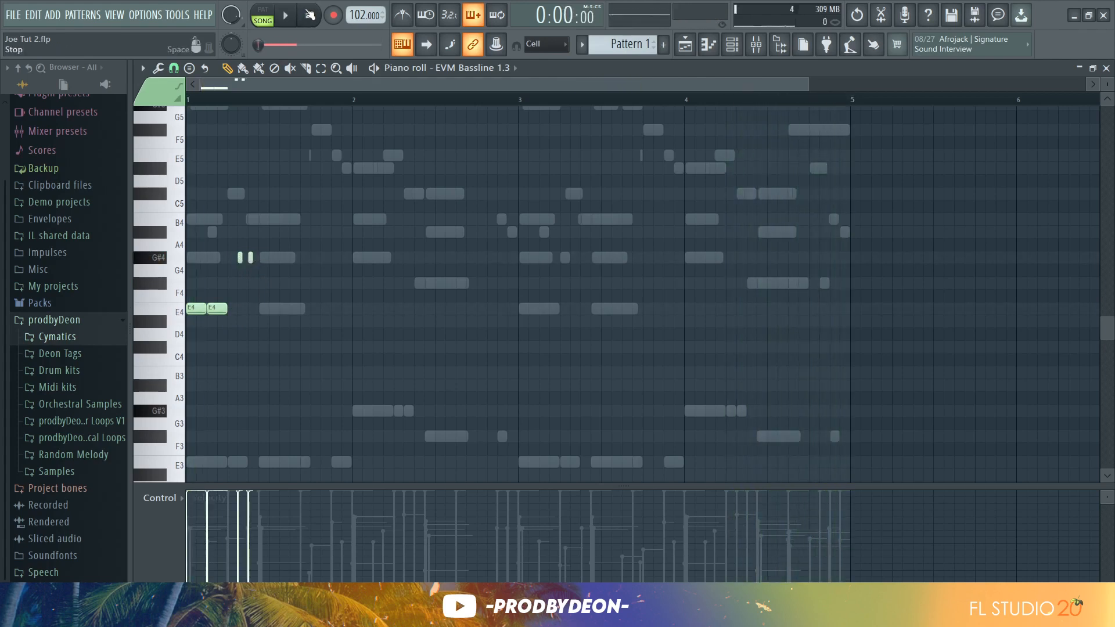
{"action": "key", "text": "space"}
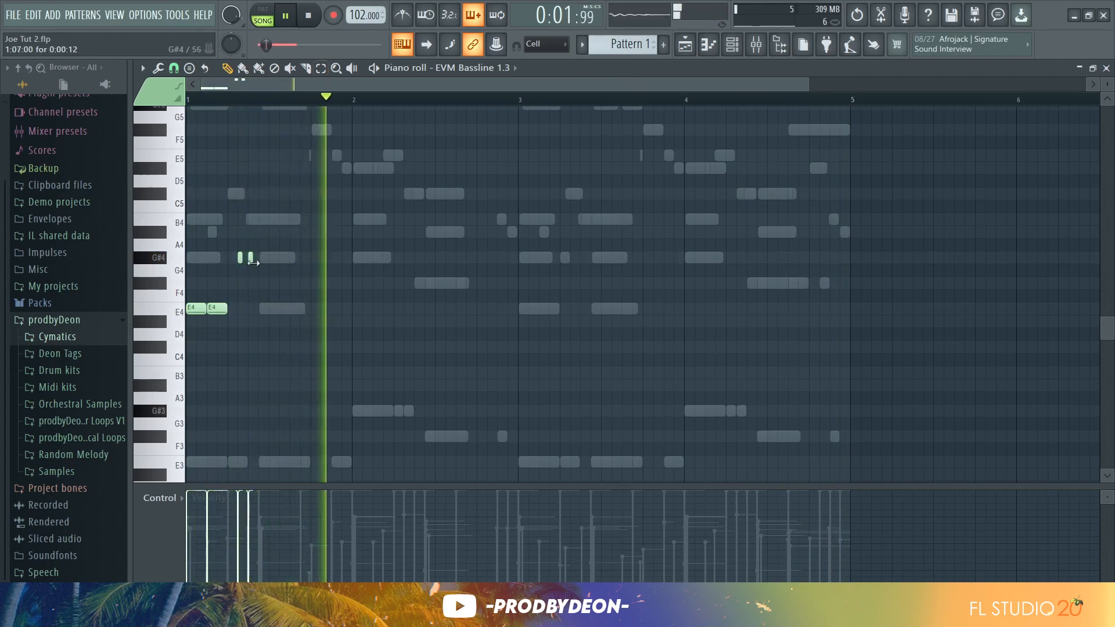
{"action": "left_click_drag", "start_coordinate": [253, 263], "coordinate": [258, 262]}
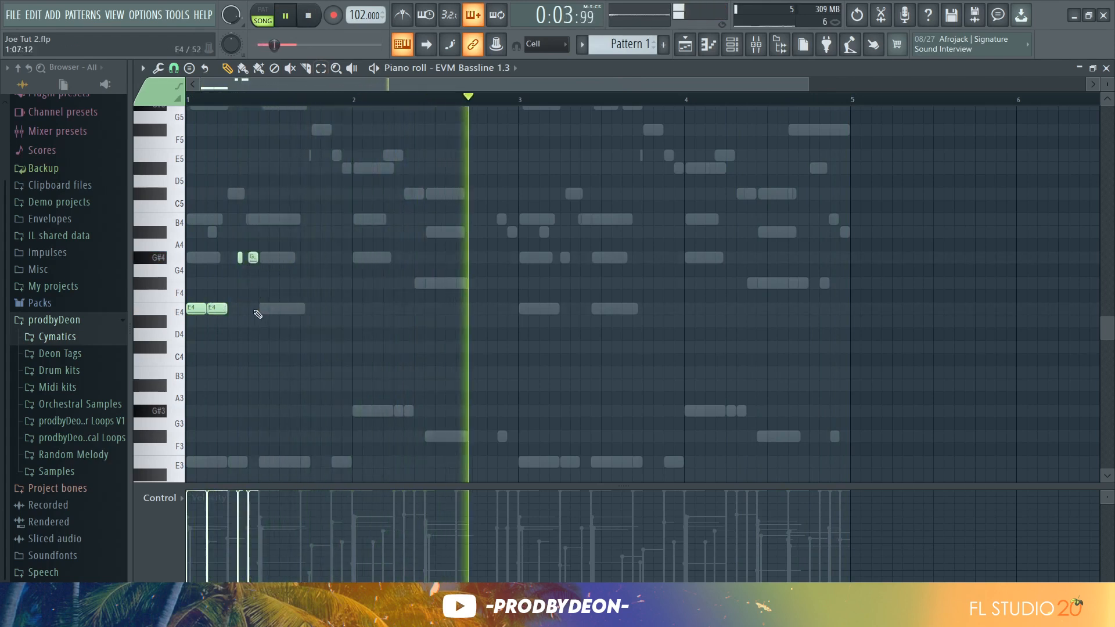
- Add two-step E4 notes on steps 8 and 13 of bar 1 in the EVM Bassline line, checking with playback
{"action": "left_click", "coordinate": [272, 308]}
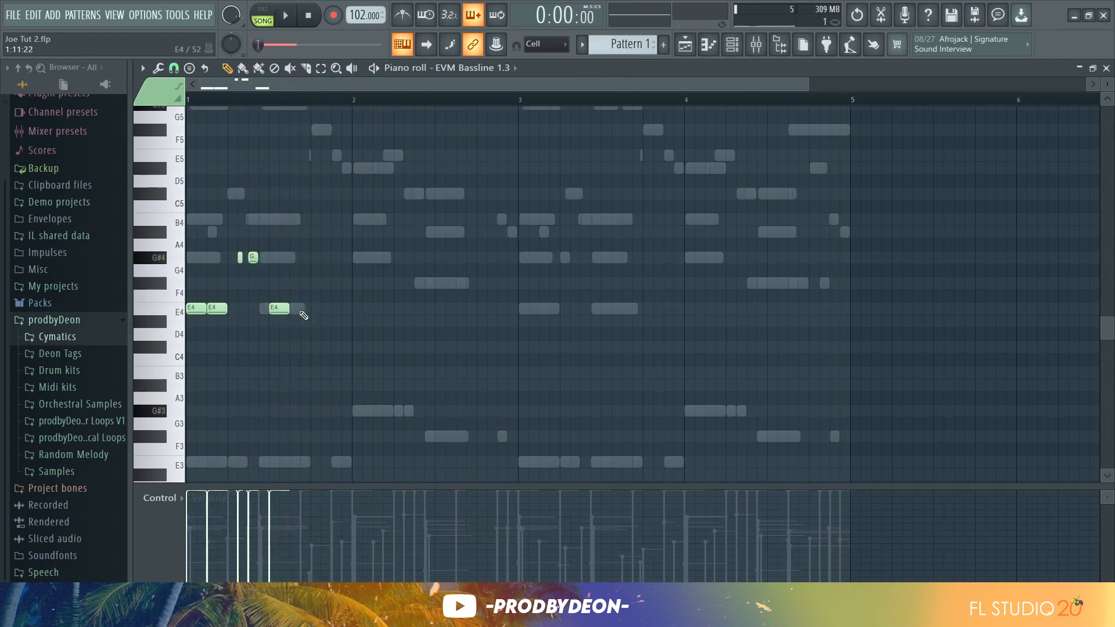
{"action": "left_click_drag", "start_coordinate": [279, 308], "coordinate": [269, 309]}
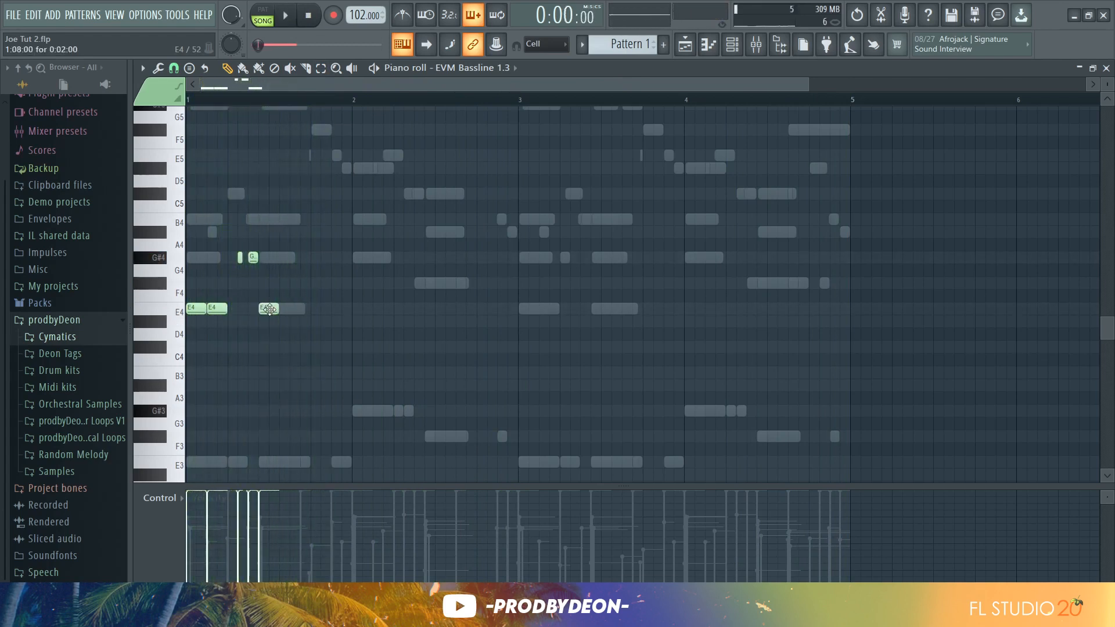
{"action": "key", "text": "space"}
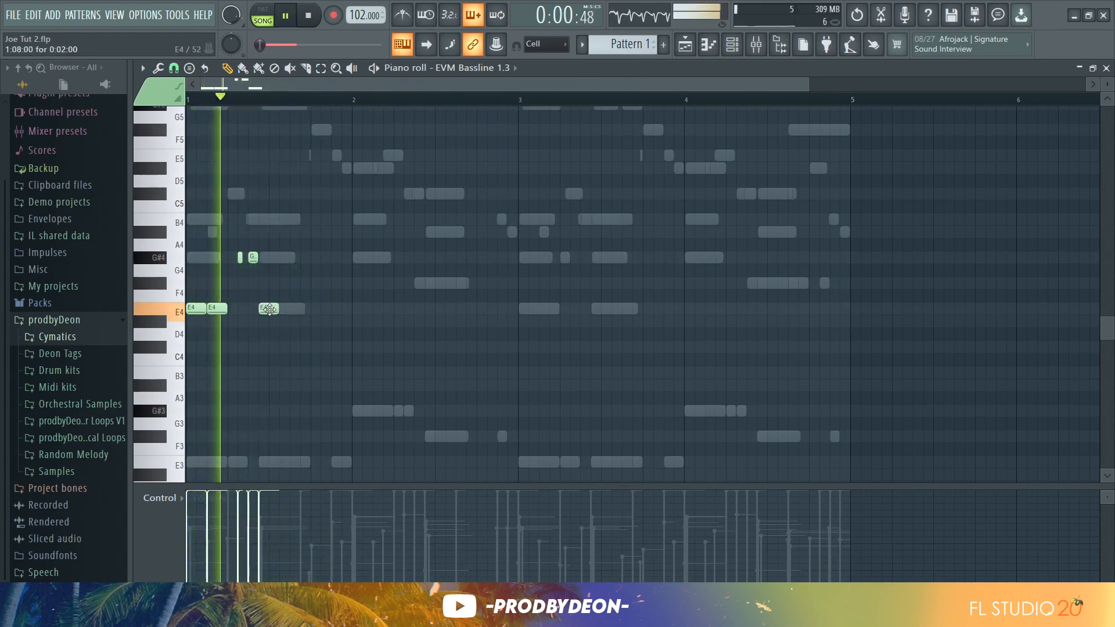
{"action": "left_click", "coordinate": [313, 308]}
{"action": "key", "text": "space"}
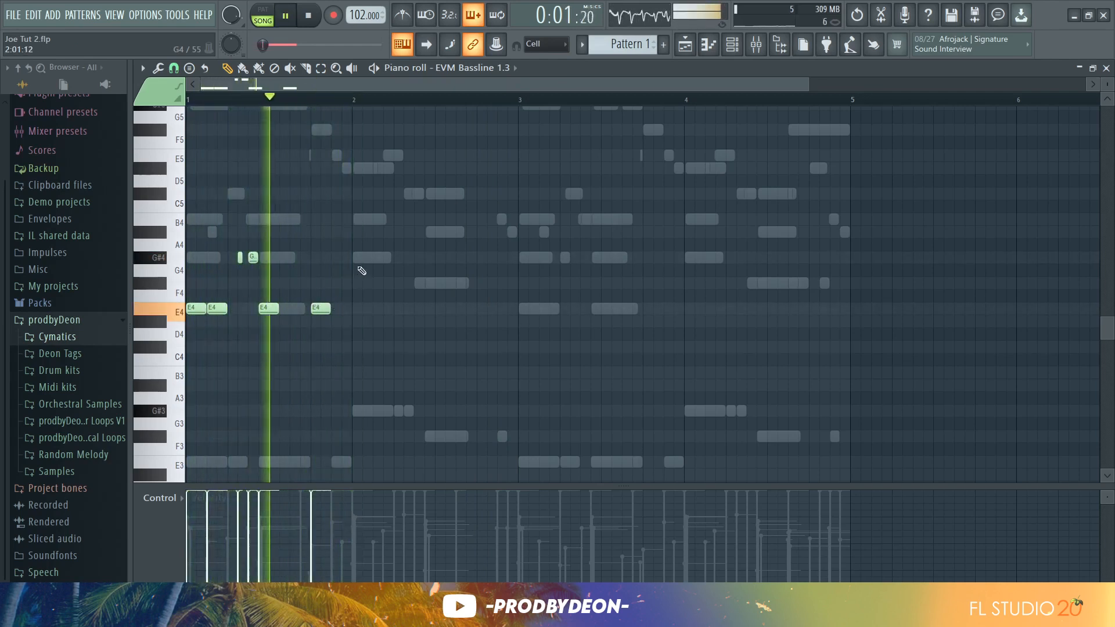
- Fill bar 2 of the EVM Bassline with G#4, F#4 and A#4 notes and duplicate the two-bar phrase into bars 3 and 4
{"action": "left_click", "coordinate": [356, 257]}
{"action": "key", "text": "space"}
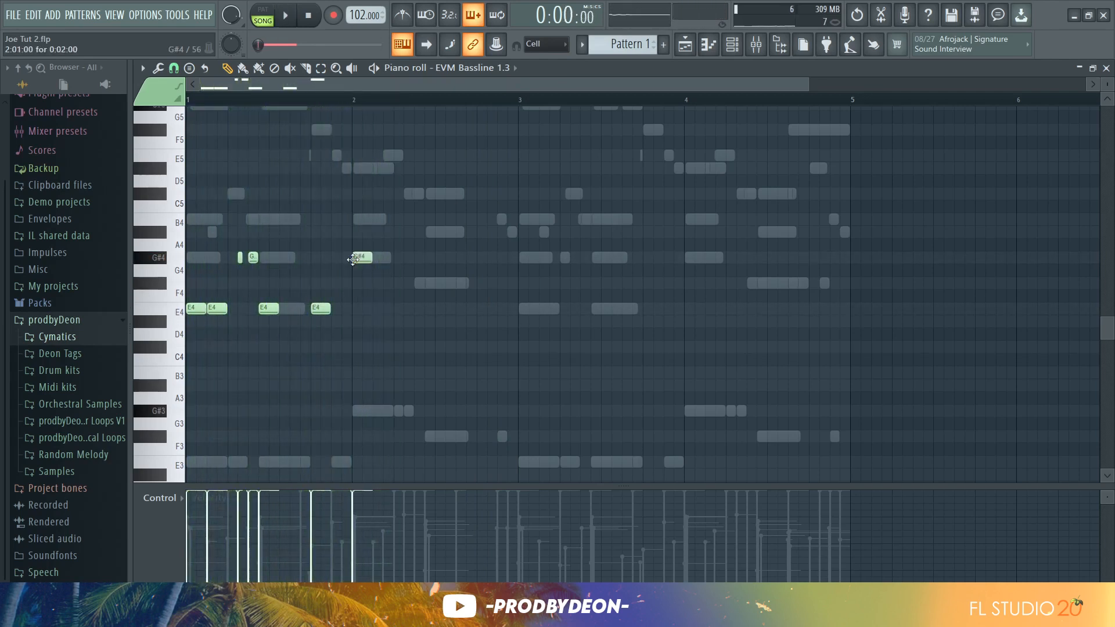
{"action": "key", "text": "space"}
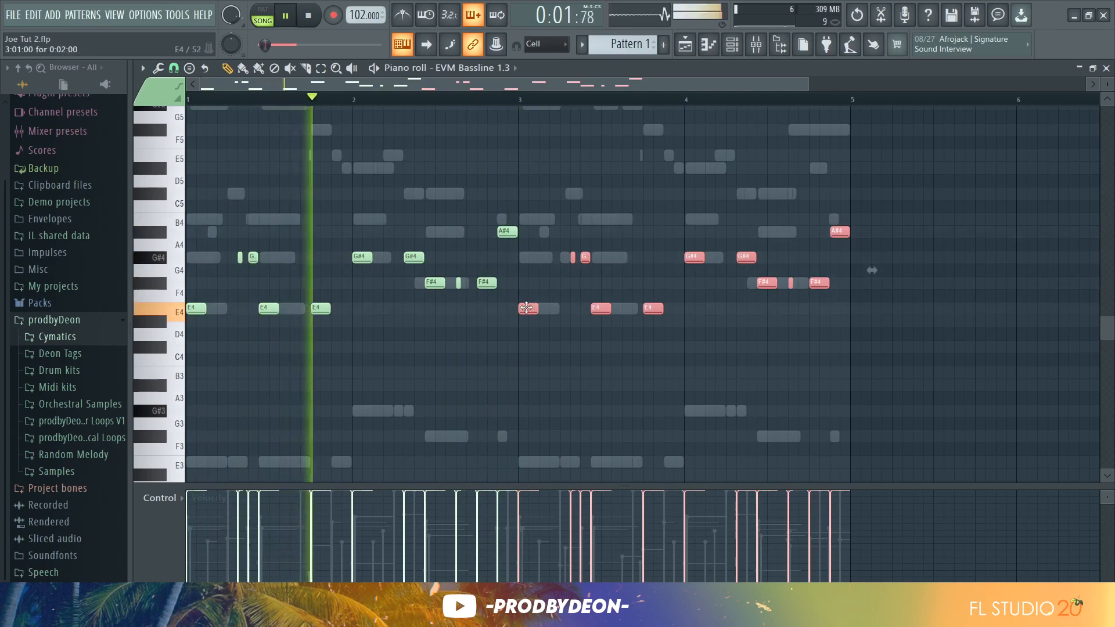
- Add two-step E4 notes on steps 3 and 16 of bar 3 in the EVM Bassline line and replay from the start
{"action": "left_click", "coordinate": [553, 308]}
{"action": "left_click_drag", "start_coordinate": [552, 311], "coordinate": [547, 311]}
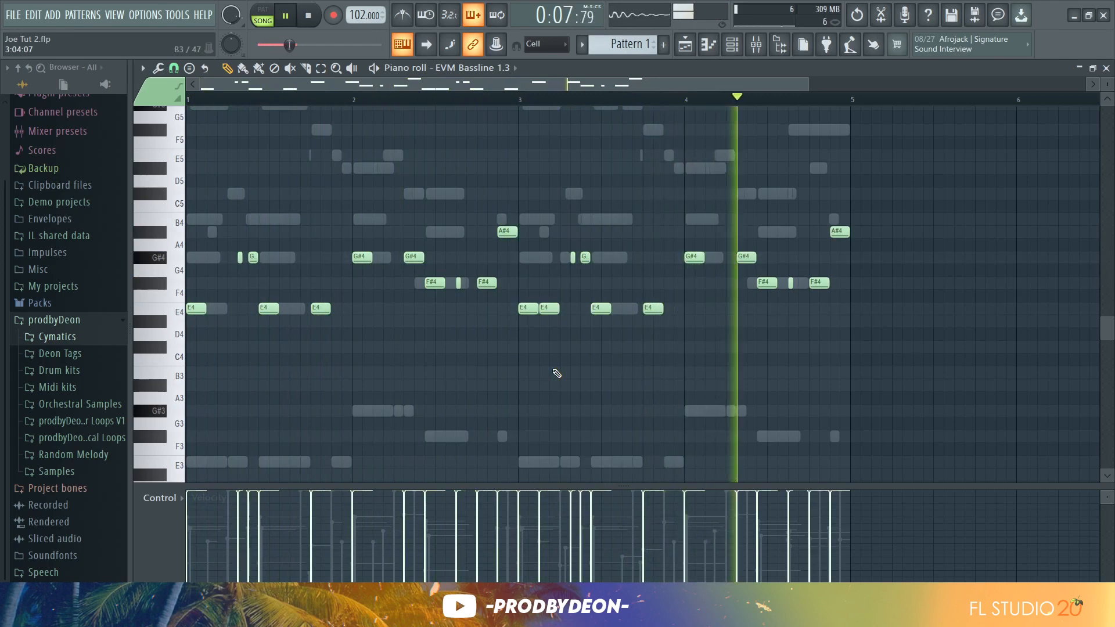
{"action": "left_click", "coordinate": [677, 308]}
{"action": "key", "text": "space"}
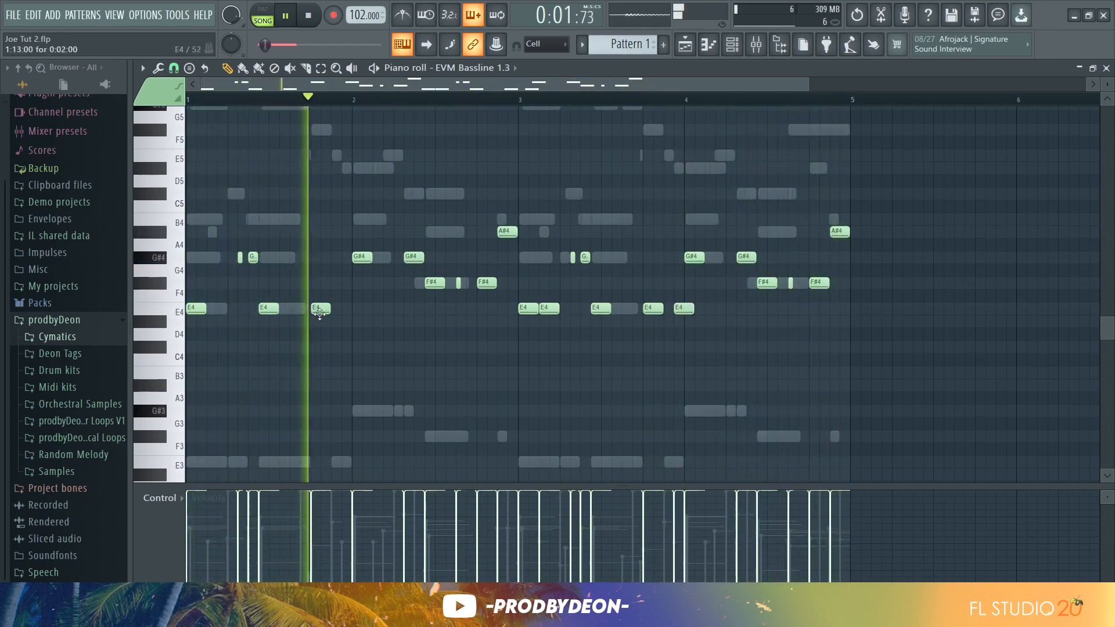
- Place half-step E4 notes on step 15 of bars 1 and 3 in place of the longer E4 notes on step 16
{"action": "left_click", "coordinate": [351, 308]}
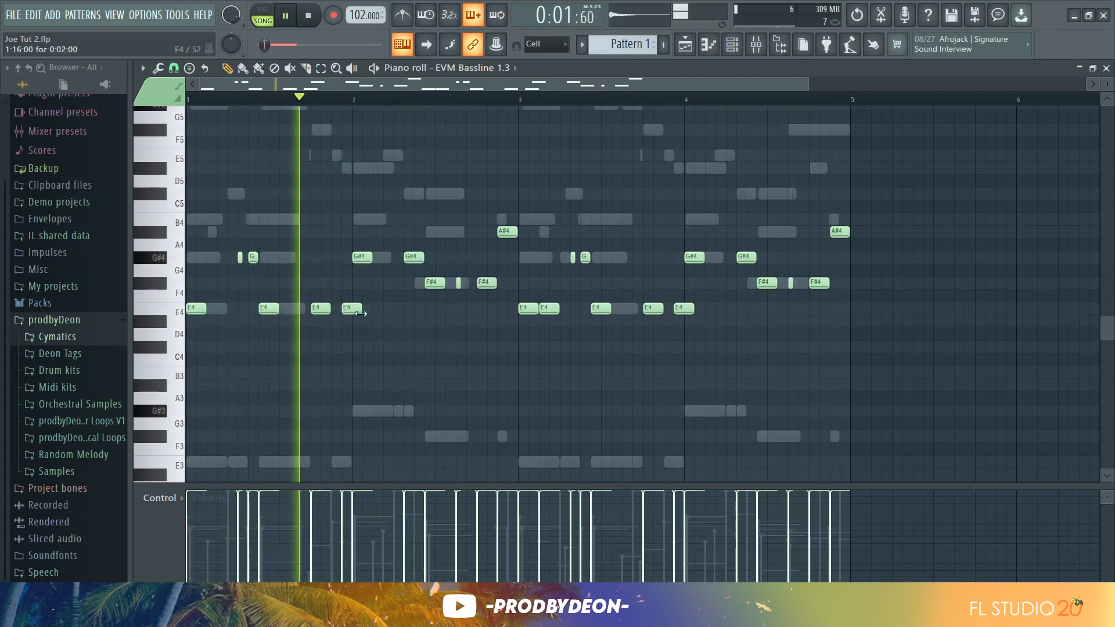
{"action": "left_click_drag", "start_coordinate": [360, 313], "coordinate": [336, 312]}
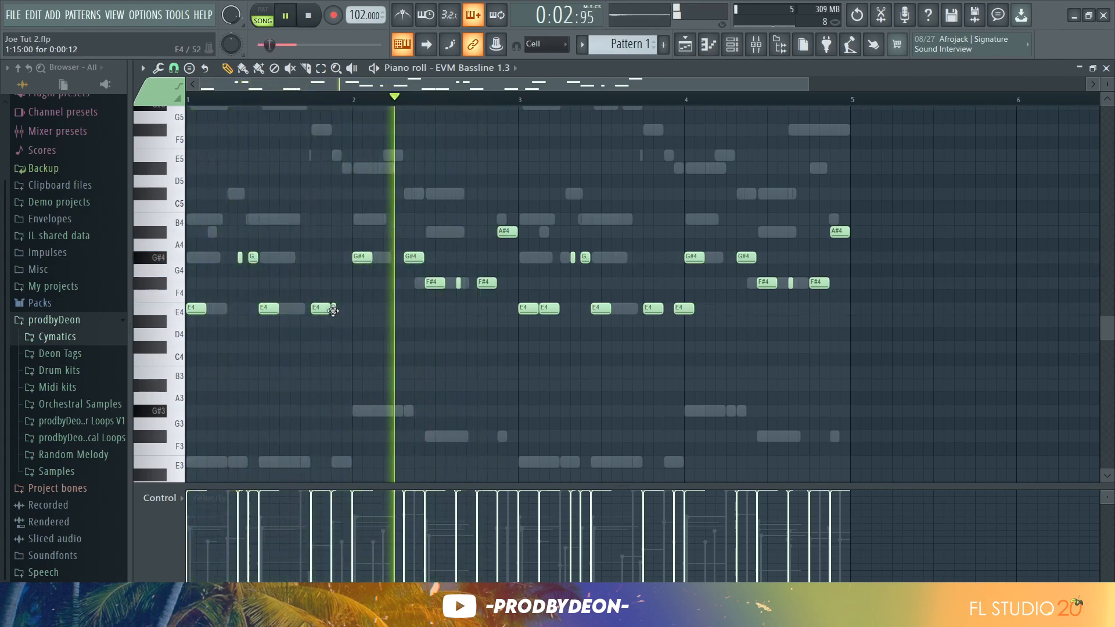
{"action": "left_click", "coordinate": [670, 309]}
{"action": "right_click", "coordinate": [680, 310]}
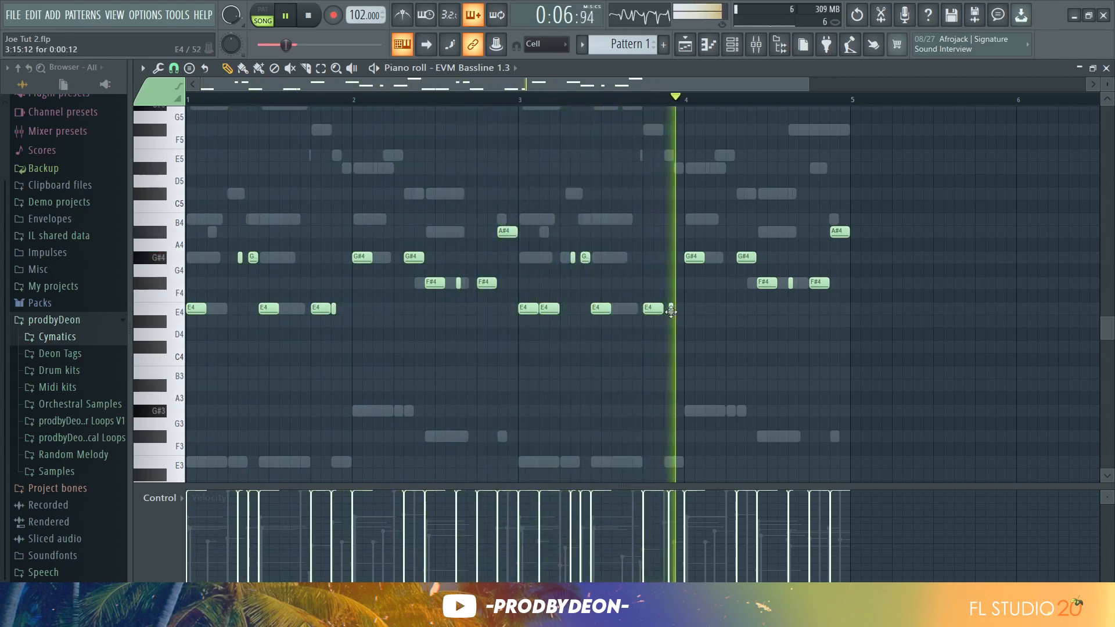
{"action": "left_click_drag", "start_coordinate": [670, 311], "coordinate": [664, 312]}
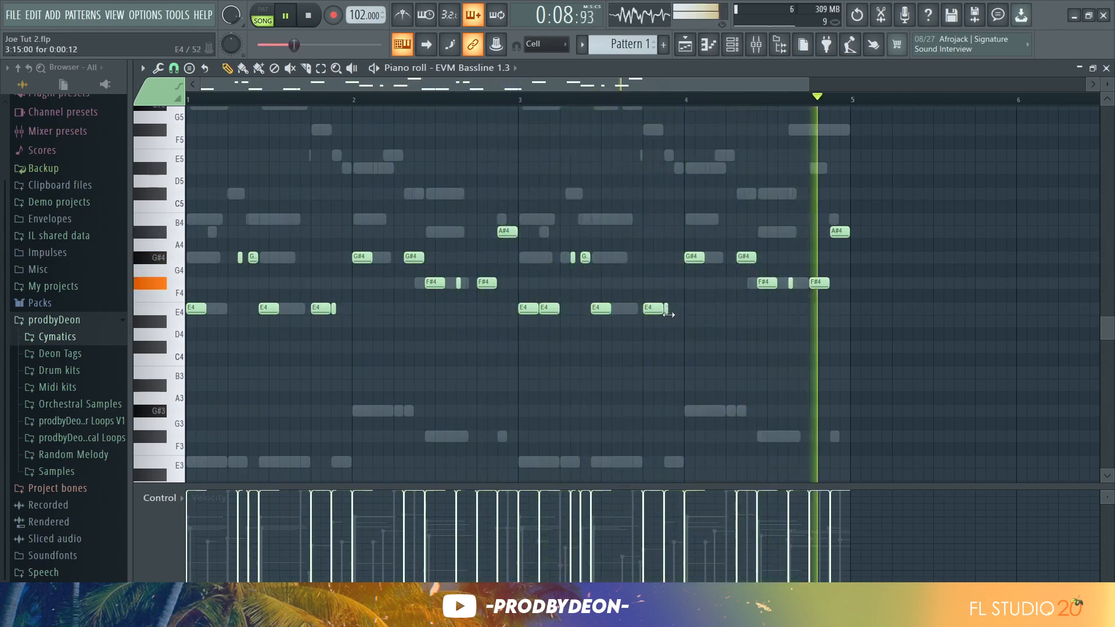
- Inspect both Fruity Parametric EQ 2 curves on the EVM Bassline mixer insert and audition Pattern 1 in pattern mode
{"action": "key", "text": "space"}
{"action": "key", "text": "F9"}
{"action": "left_click", "coordinate": [1046, 112]}
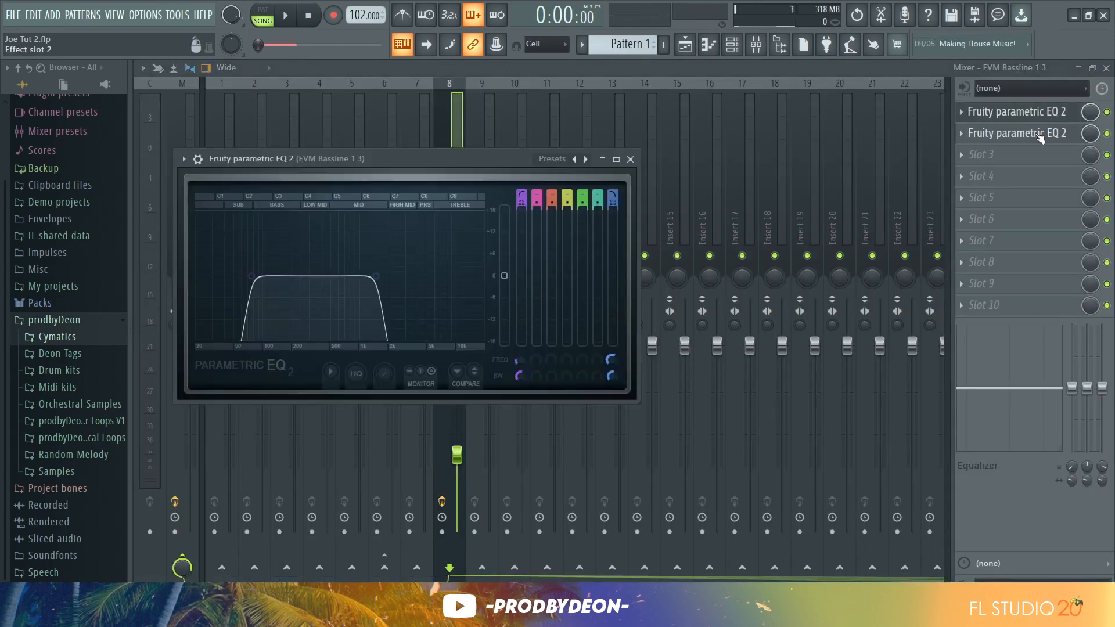
{"action": "left_click", "coordinate": [1039, 133]}
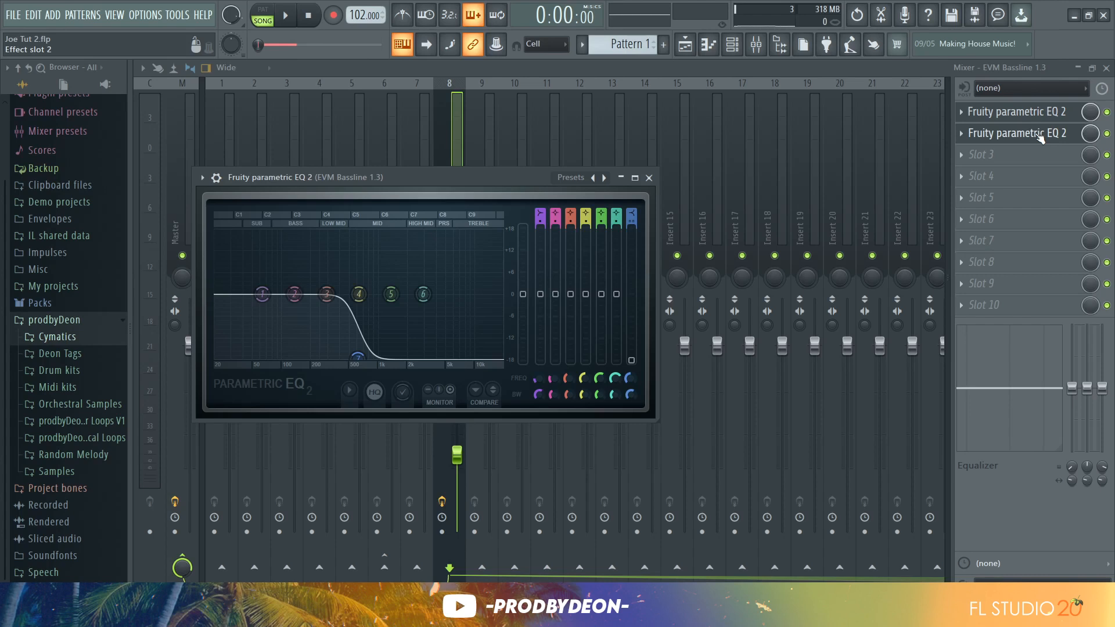
{"action": "left_click", "coordinate": [1040, 135]}
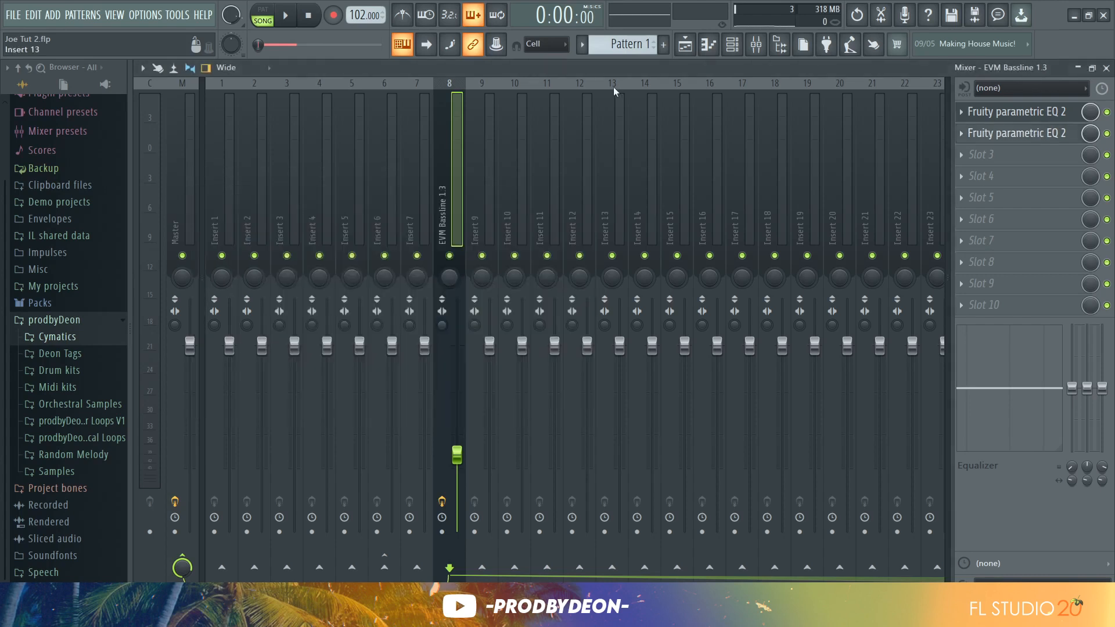
{"action": "left_click", "coordinate": [263, 9]}
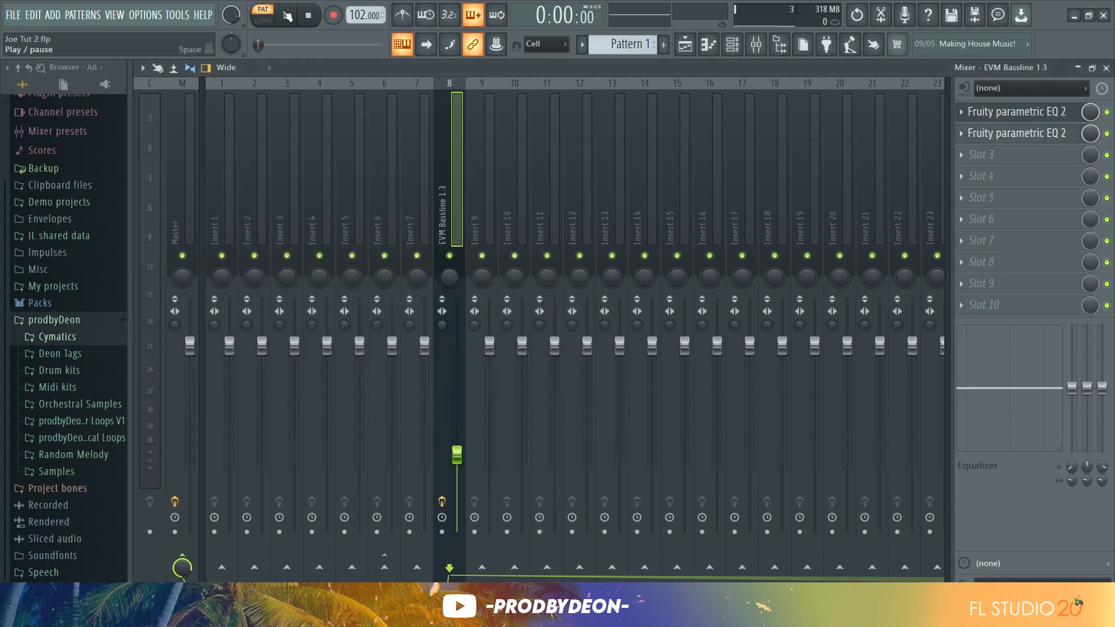
{"action": "left_click", "coordinate": [285, 16]}
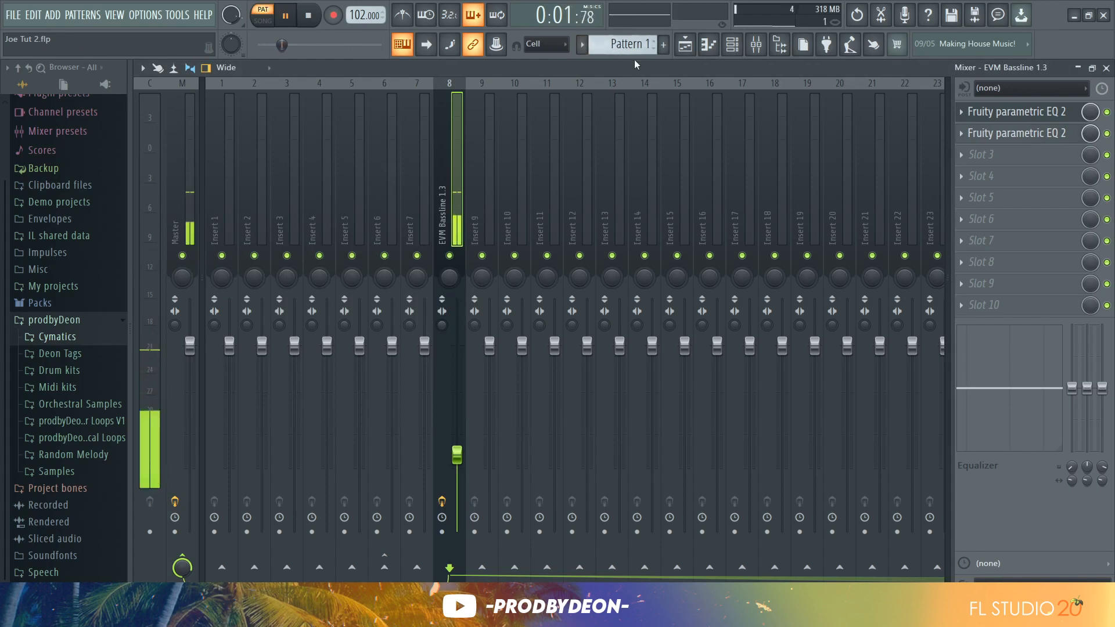
- Mute Tracks 7, 8 and 9 in the playlist and play the arrangement in song mode
{"action": "left_click", "coordinate": [686, 44]}
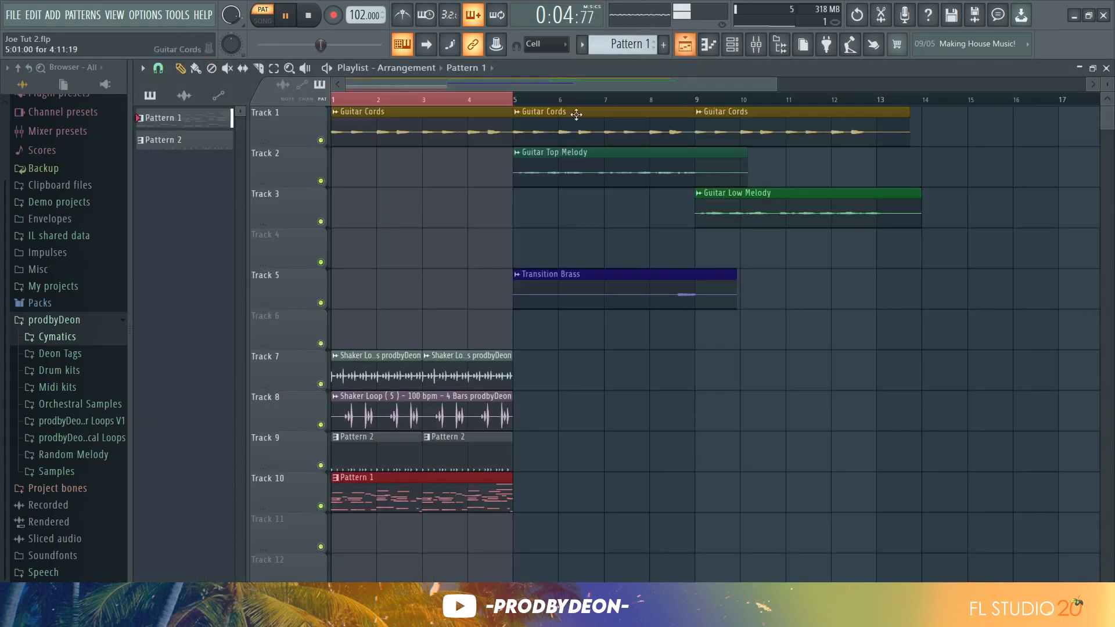
{"action": "left_click", "coordinate": [321, 465]}
{"action": "left_click", "coordinate": [320, 425]}
{"action": "left_click", "coordinate": [320, 384]}
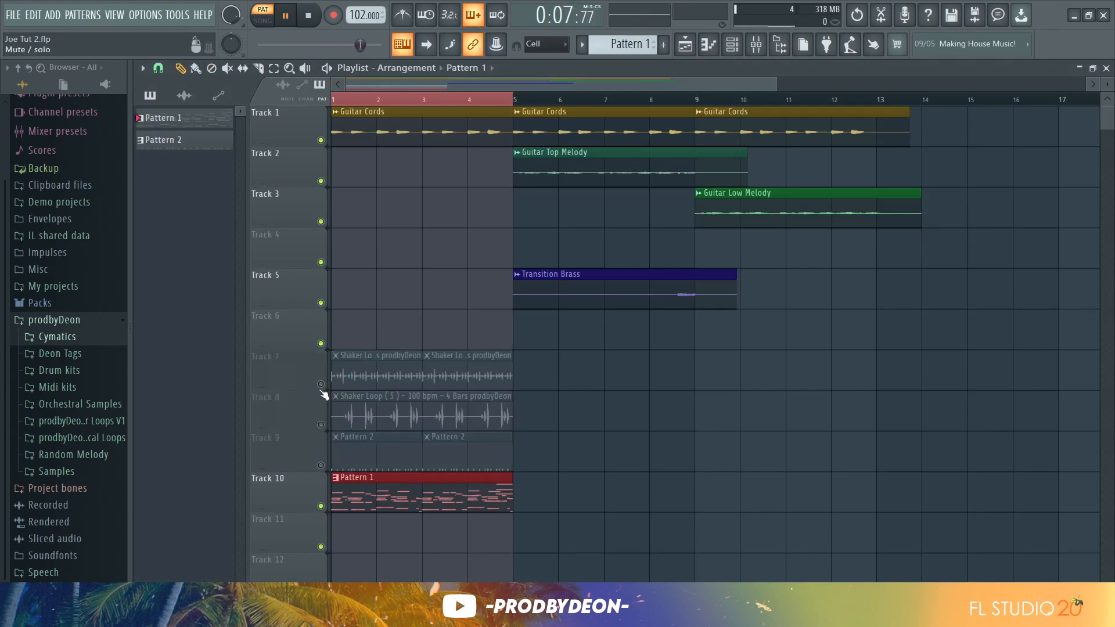
{"action": "left_click", "coordinate": [264, 20]}
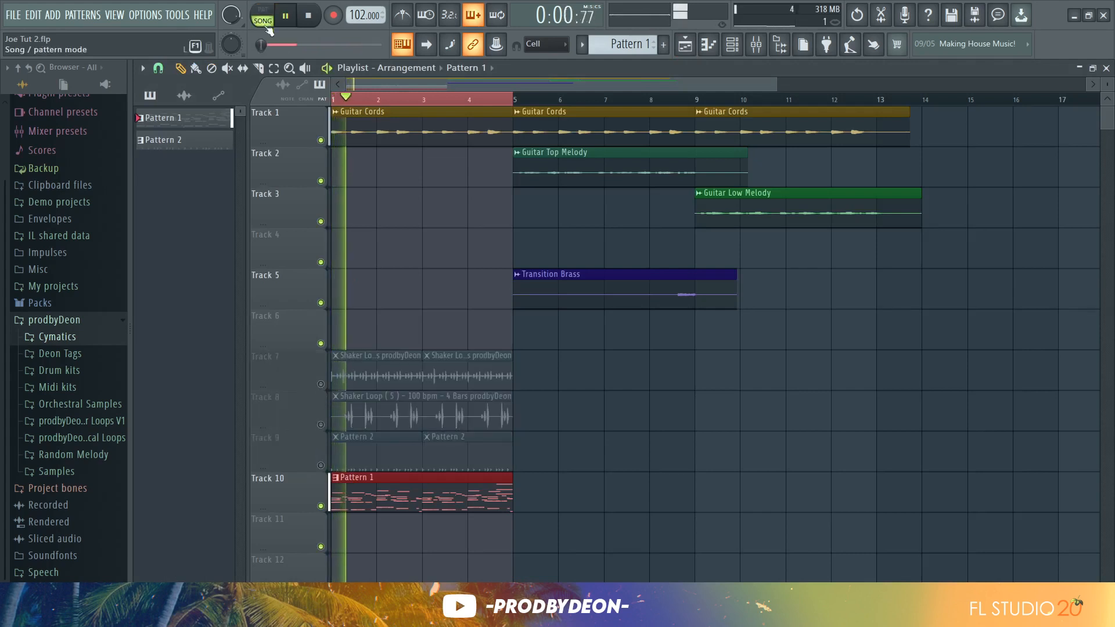